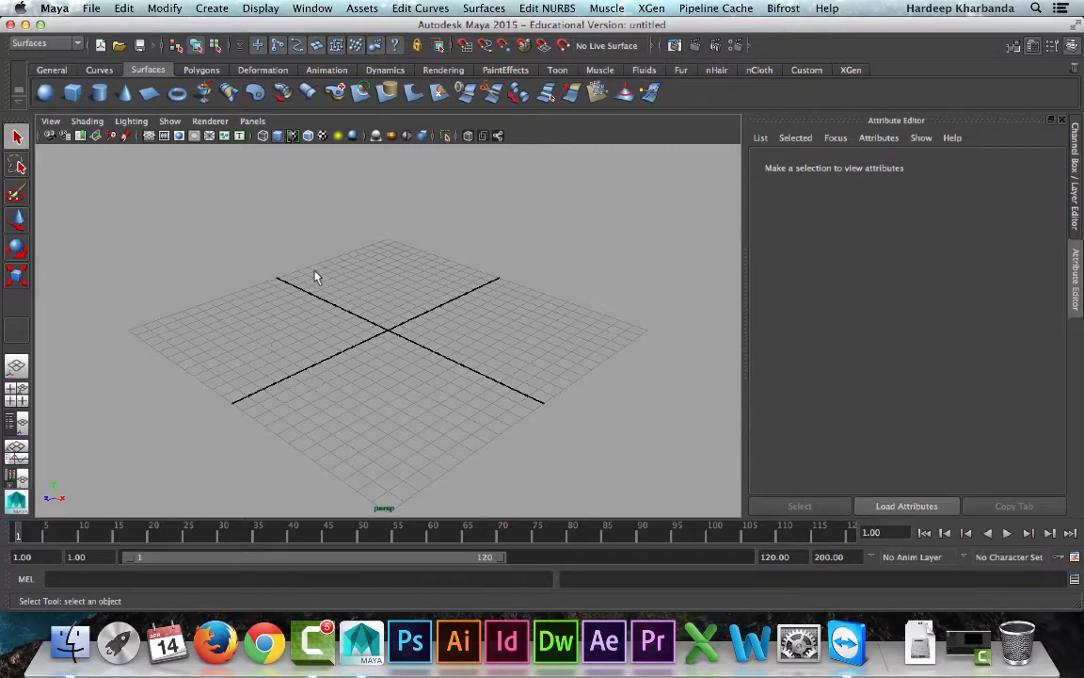
Create a NURBS plane covering the entire grid
{"action": "left_click", "coordinate": [148, 92]}
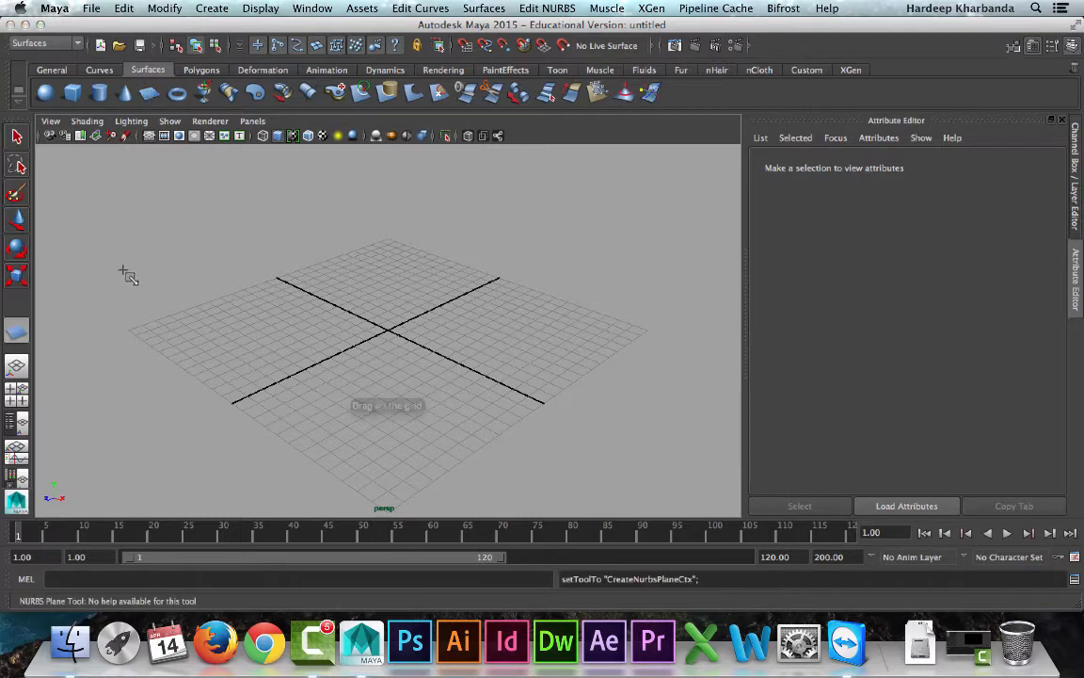
{"action": "left_click_drag", "start_coordinate": [134, 335], "coordinate": [646, 331]}
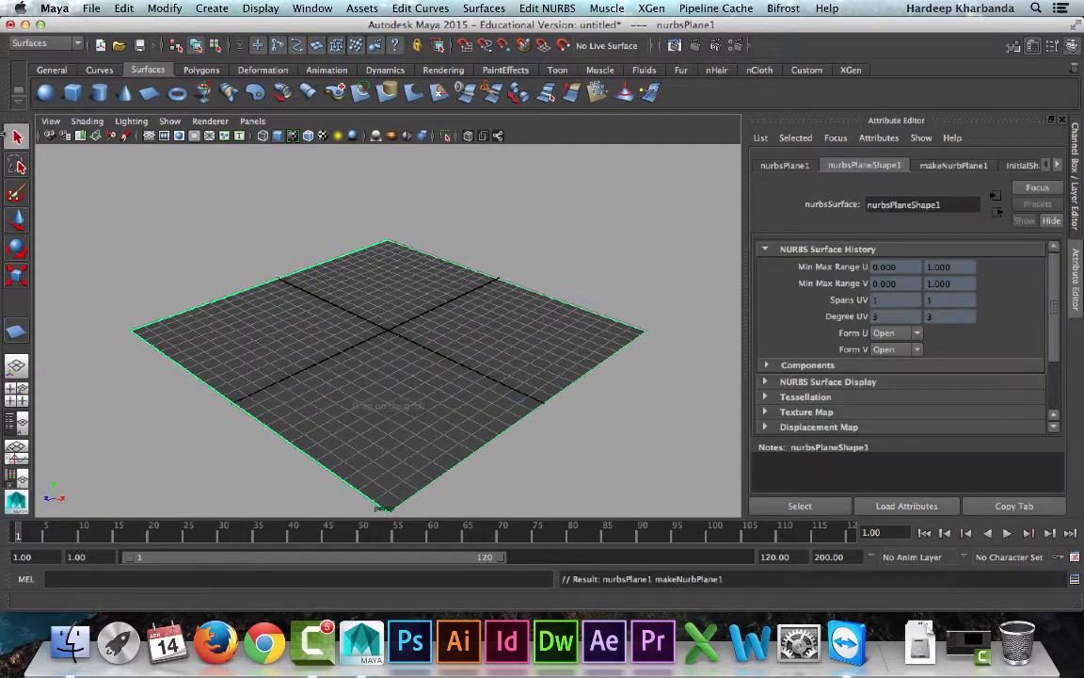
Create a NURBS sphere near the middle of the plane and raise it so it sits on the surface
{"action": "left_click", "coordinate": [46, 91]}
{"action": "mouse_move", "coordinate": [350, 325]}
{"action": "left_mouse_down"}
{"action": "mouse_move", "coordinate": [370, 340]}
{"action": "mouse_move", "coordinate": [360, 335]}
{"action": "left_mouse_up"}
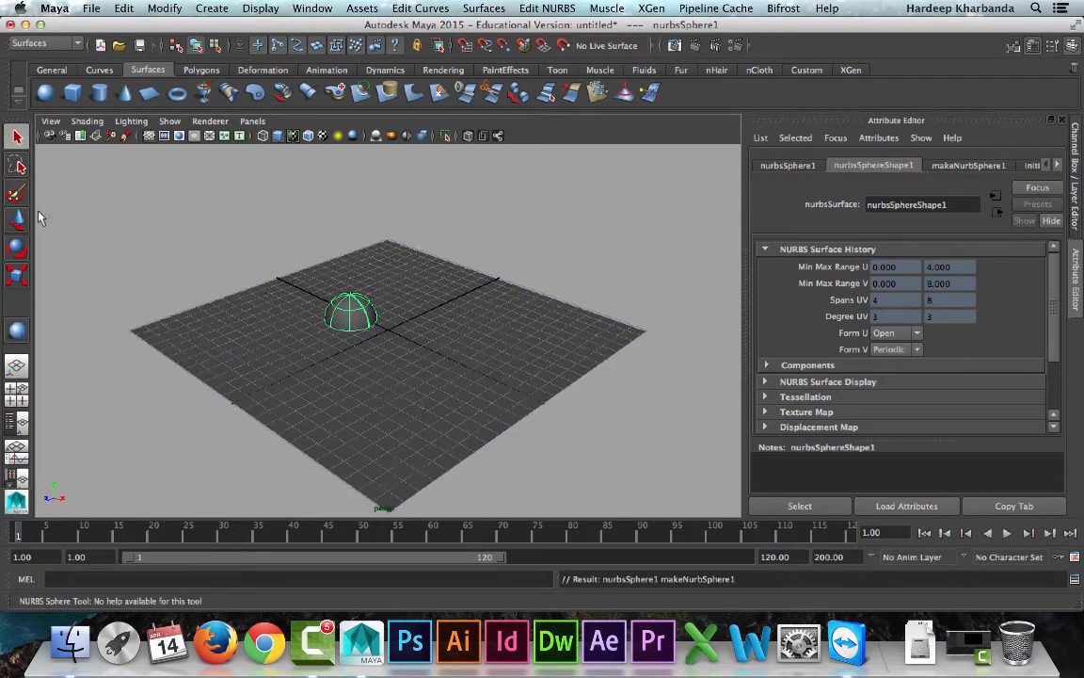
{"action": "left_click", "coordinate": [18, 219]}
{"action": "left_click_drag", "start_coordinate": [348, 288], "coordinate": [348, 258]}
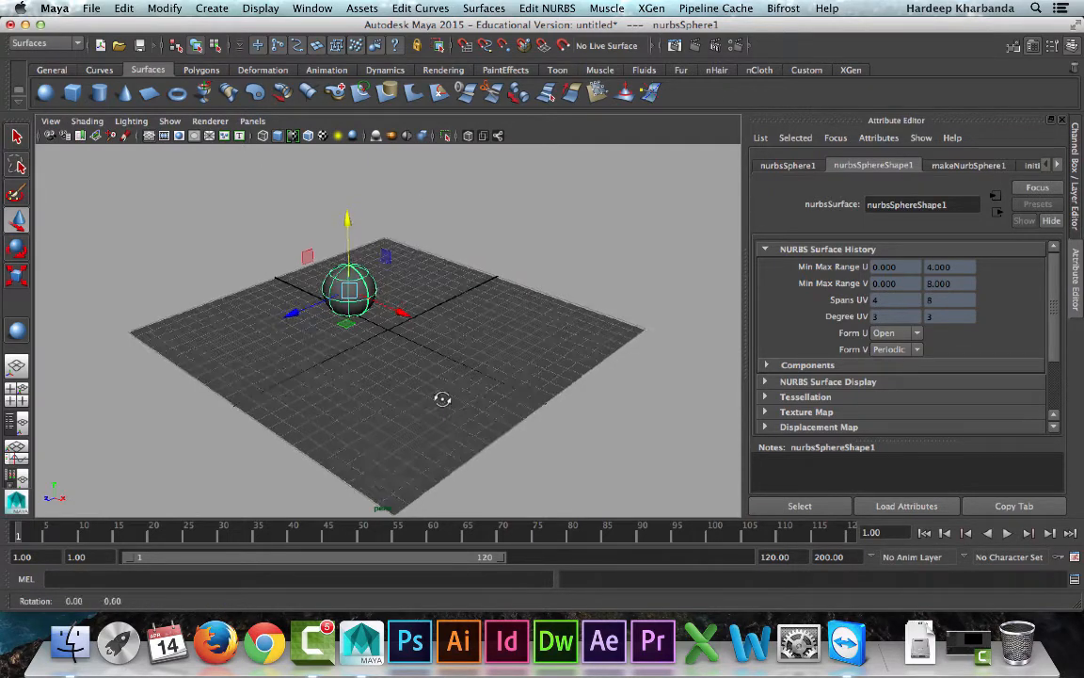
Hide the grid in the perspective view and undo the sphere's last trial move
{"action": "left_click_drag", "start_coordinate": [443, 400], "coordinate": [504, 391], "text": "alt"}
{"action": "scroll", "coordinate": [496, 387], "scroll_direction": "up", "scroll_amount": 3}
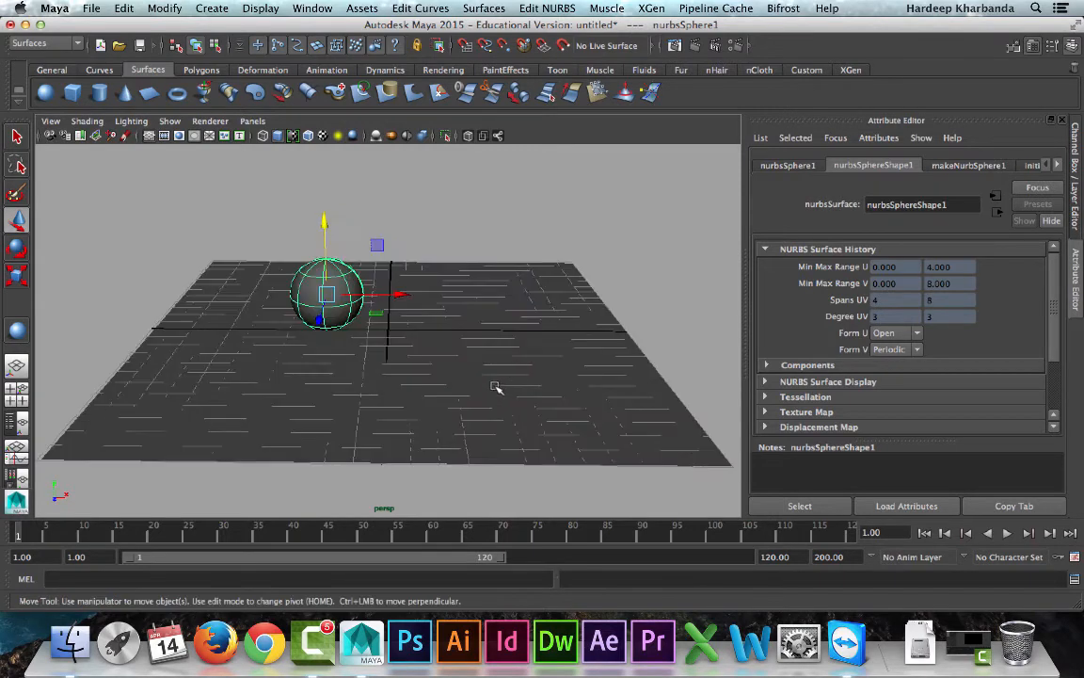
{"action": "scroll", "coordinate": [496, 387], "scroll_direction": "down", "scroll_amount": 3}
{"action": "mouse_move", "coordinate": [496, 387]}
{"action": "middle_mouse_down", "text": "alt"}
{"action": "mouse_move", "coordinate": [494, 407]}
{"action": "mouse_move", "coordinate": [477, 380]}
{"action": "middle_mouse_up", "text": "alt"}
{"action": "scroll", "coordinate": [477, 381], "scroll_direction": "up", "scroll_amount": 6}
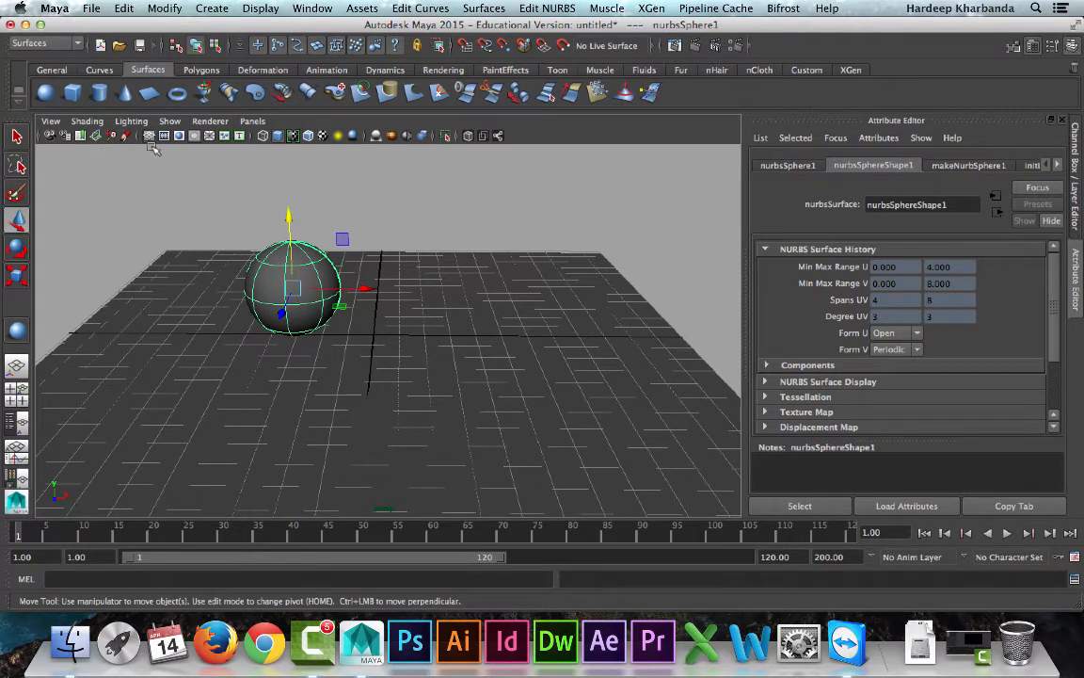
{"action": "left_click", "coordinate": [149, 135]}
{"action": "mouse_move", "coordinate": [434, 398]}
{"action": "left_mouse_down", "text": "alt"}
{"action": "mouse_move", "coordinate": [440, 379]}
{"action": "mouse_move", "coordinate": [439, 401]}
{"action": "left_mouse_up", "text": "alt"}
{"action": "middle_click_drag", "start_coordinate": [439, 401], "coordinate": [458, 456], "text": "alt"}
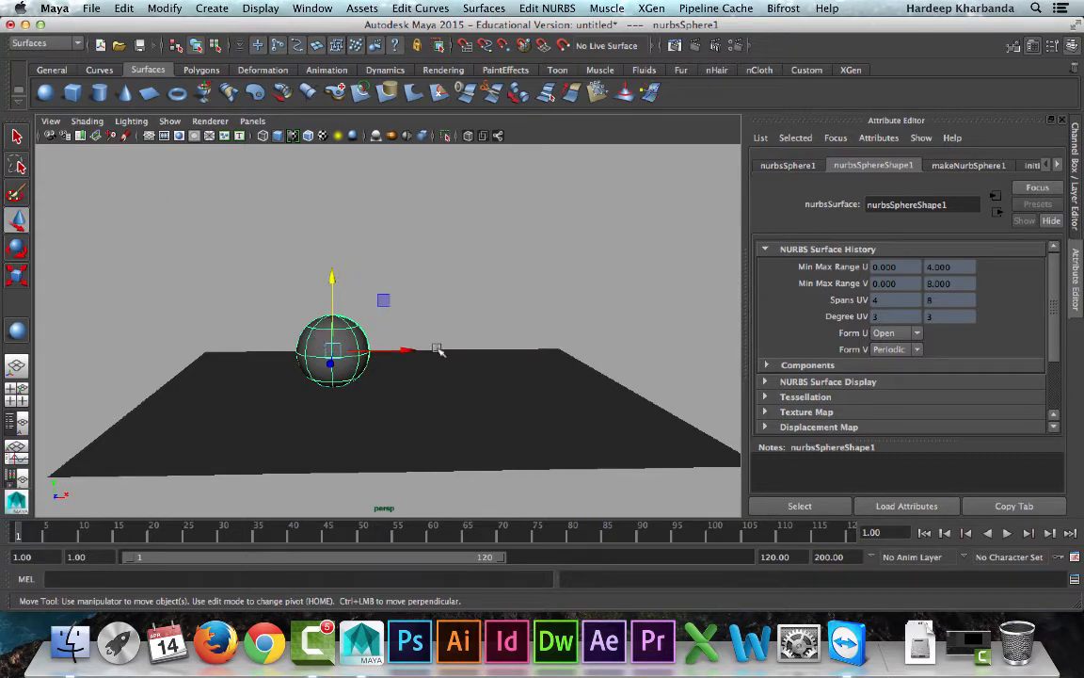
{"action": "key", "text": "ctrl+z"}
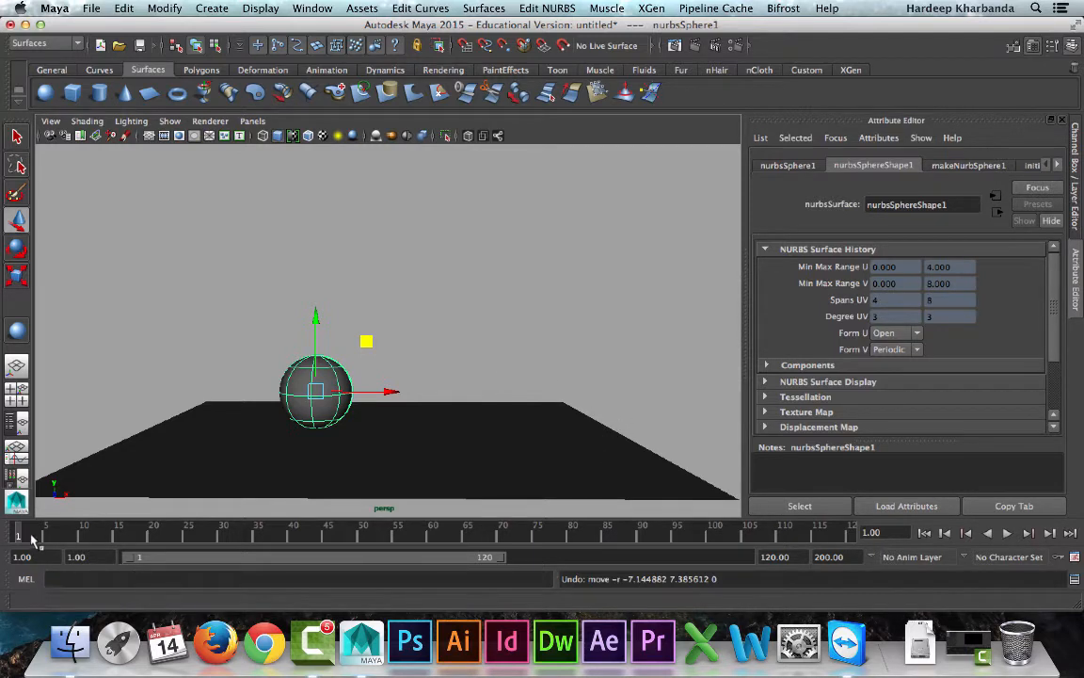
Check the working time unit in the general settings of the animation preferences, and leave without saving
{"action": "left_click", "coordinate": [1075, 559]}
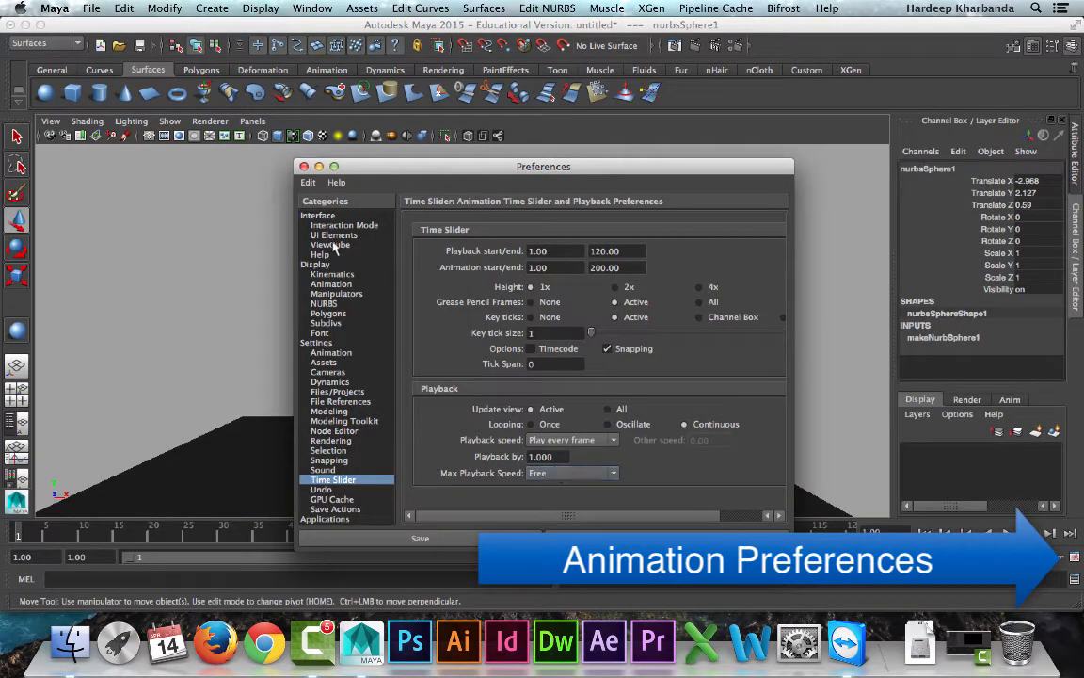
{"action": "left_click", "coordinate": [318, 343]}
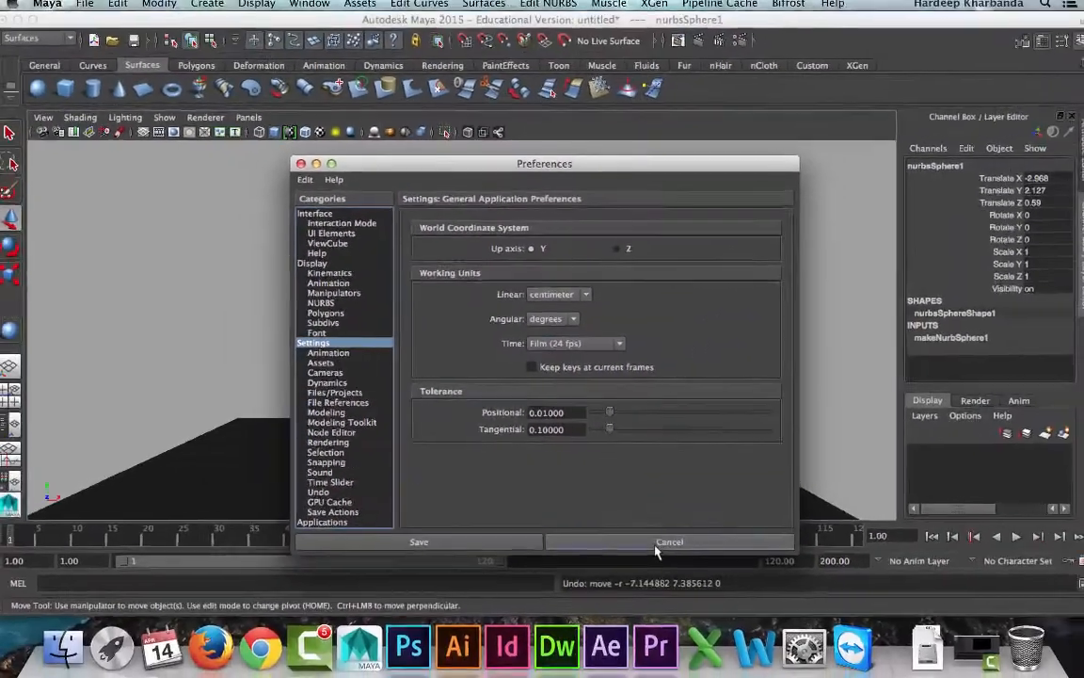
{"action": "left_click", "coordinate": [655, 545]}
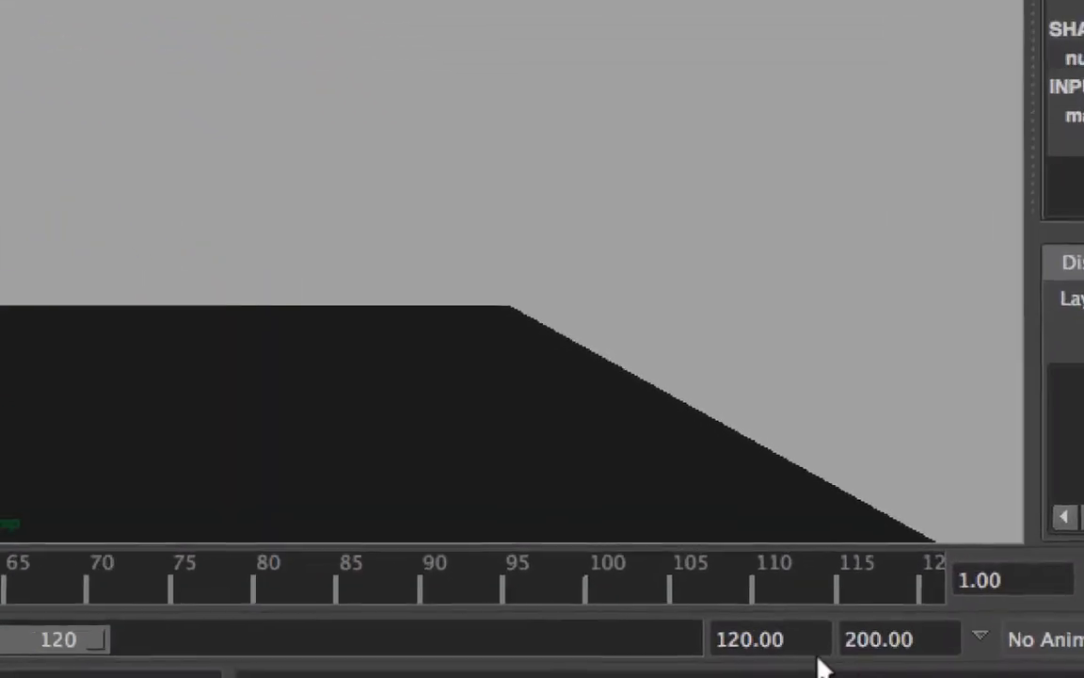
Set the animation end time to frame 75
{"action": "left_click_drag", "start_coordinate": [917, 646], "coordinate": [825, 662]}
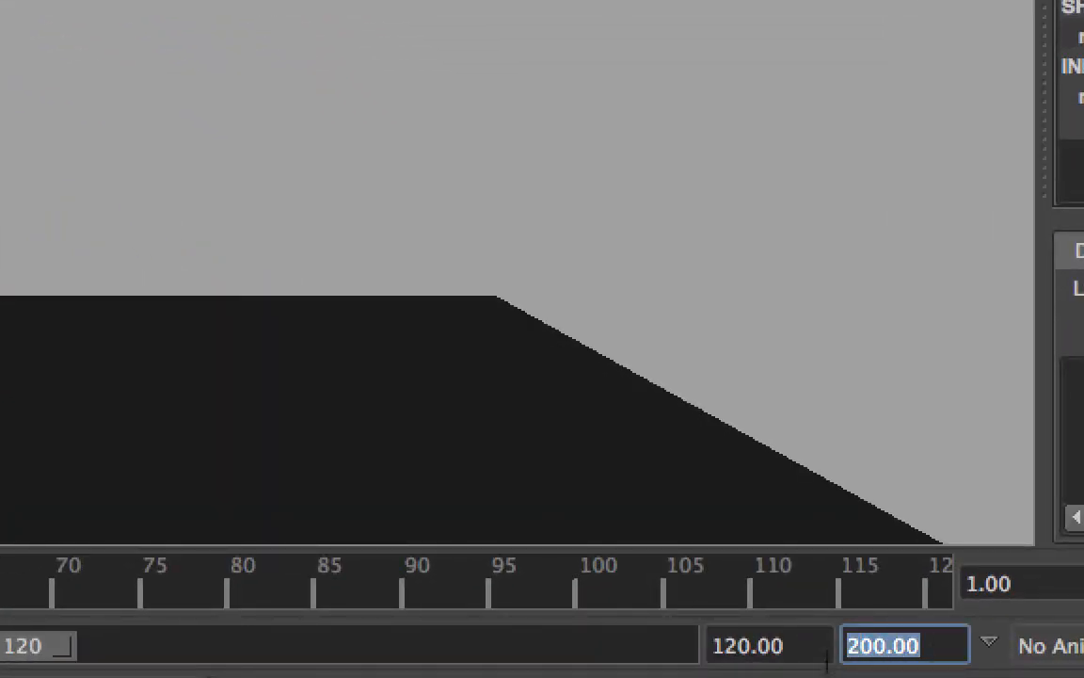
{"action": "type", "text": "75"}
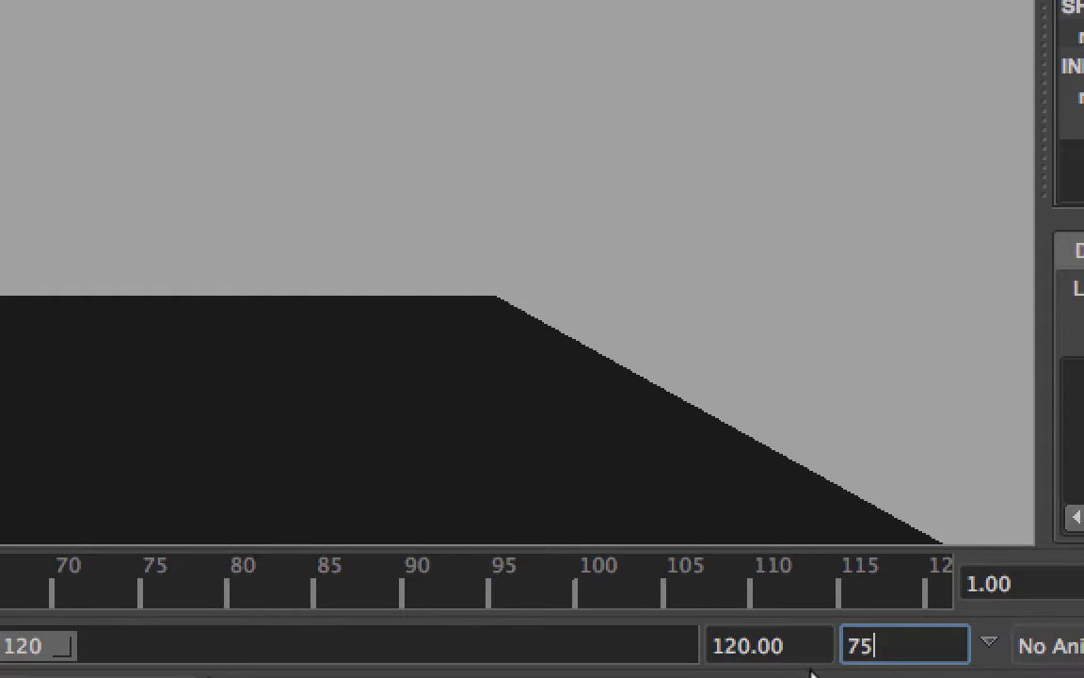
{"action": "key", "text": "Return"}
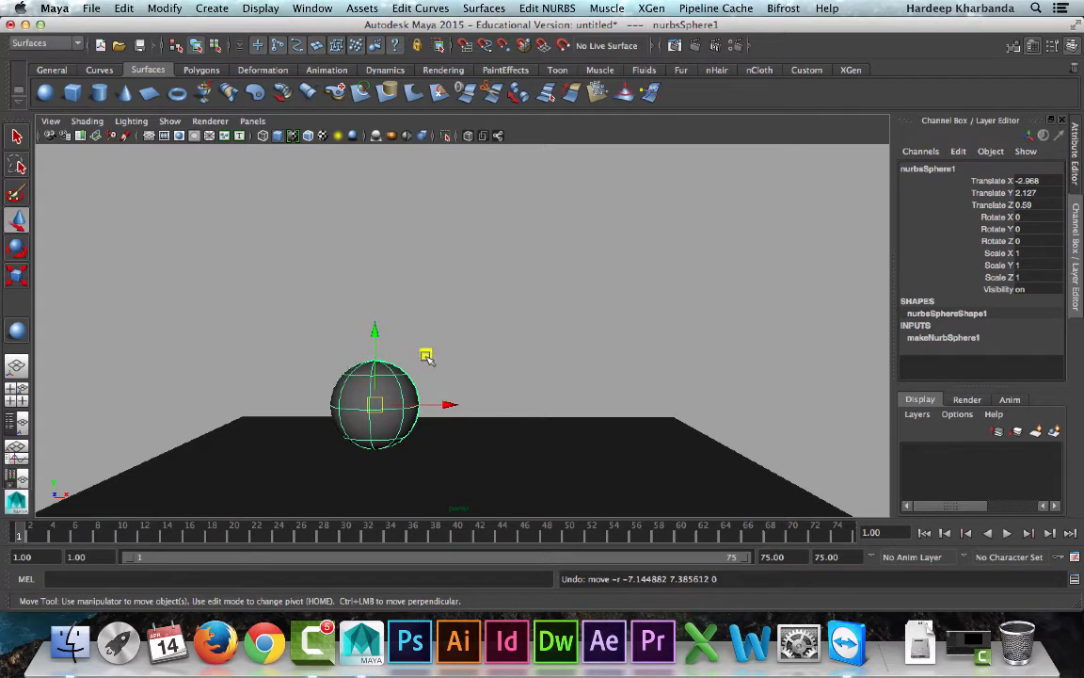
Move the sphere up and left to about X -11.15, Y 10.19 and set its keyframe at frame 1
{"action": "left_click_drag", "start_coordinate": [425, 354], "coordinate": [222, 156]}
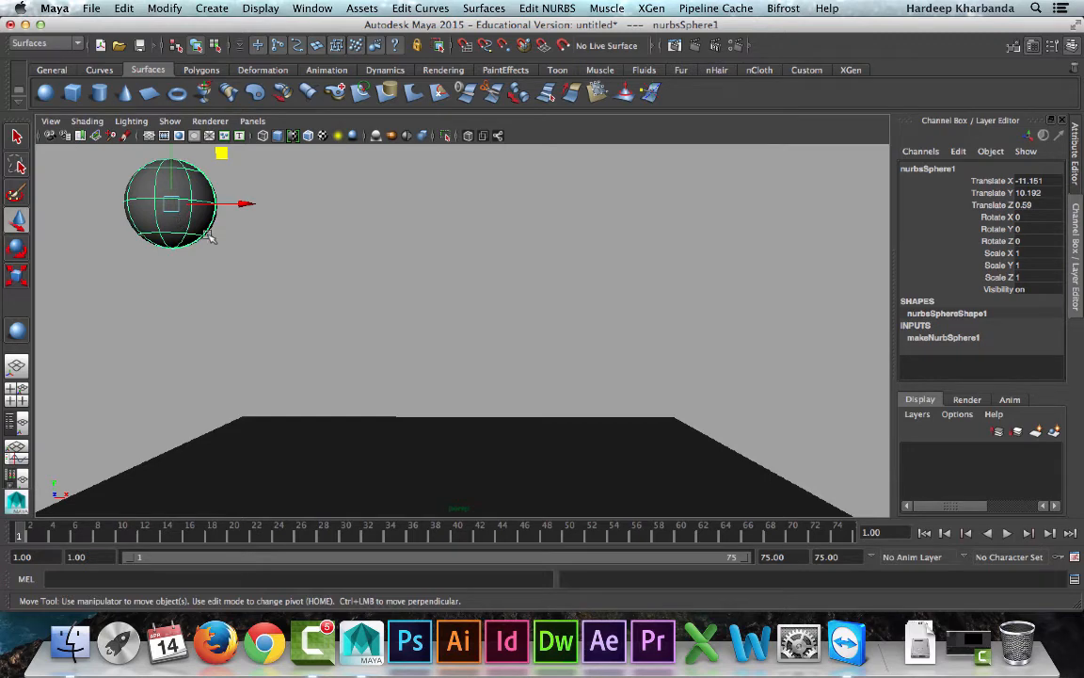
{"action": "scroll", "coordinate": [282, 264], "scroll_direction": "down", "scroll_amount": 2}
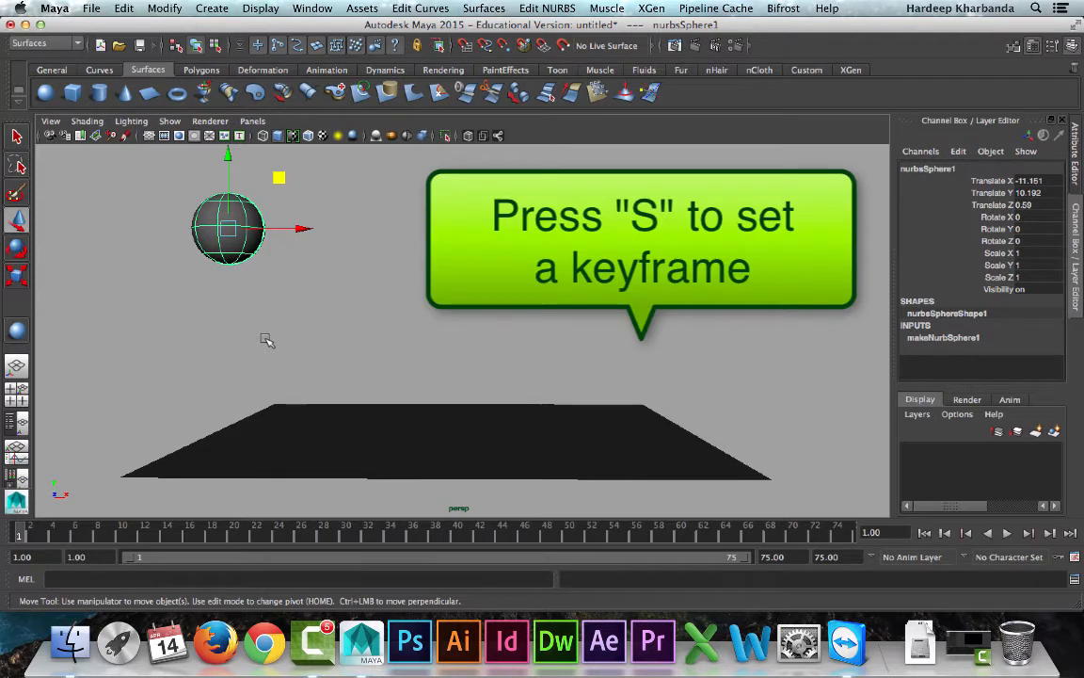
{"action": "key", "text": "s"}
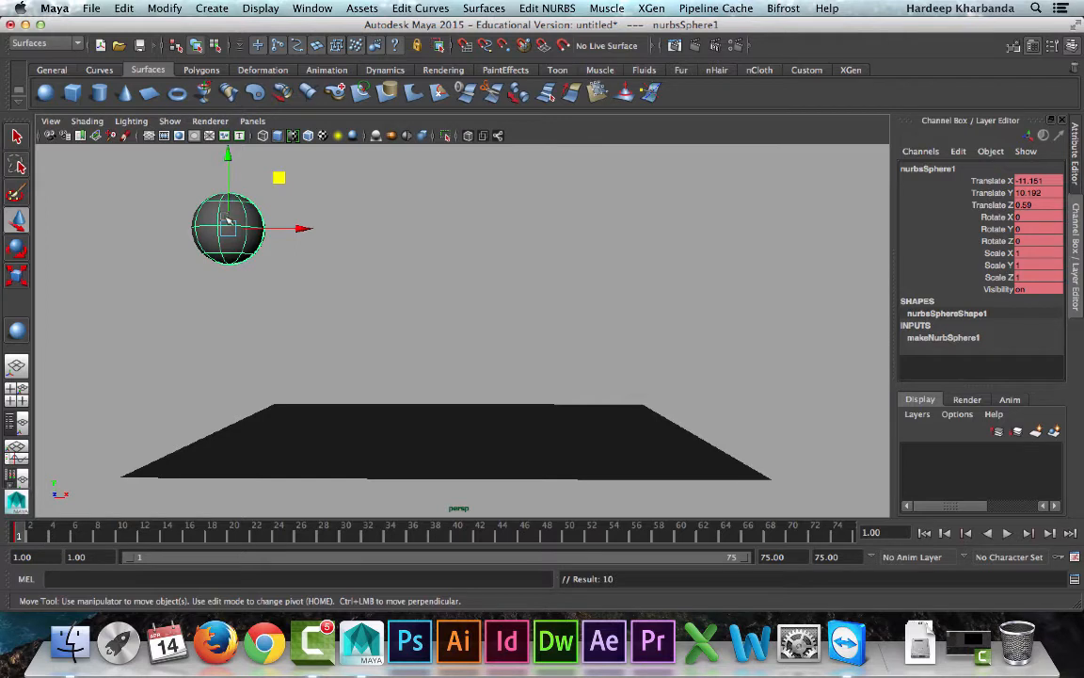
Keyframe the sphere at frame 6 down on the plane, at about X -4.5, Y 1.77, and check it against frame 1
{"action": "left_click", "coordinate": [76, 537]}
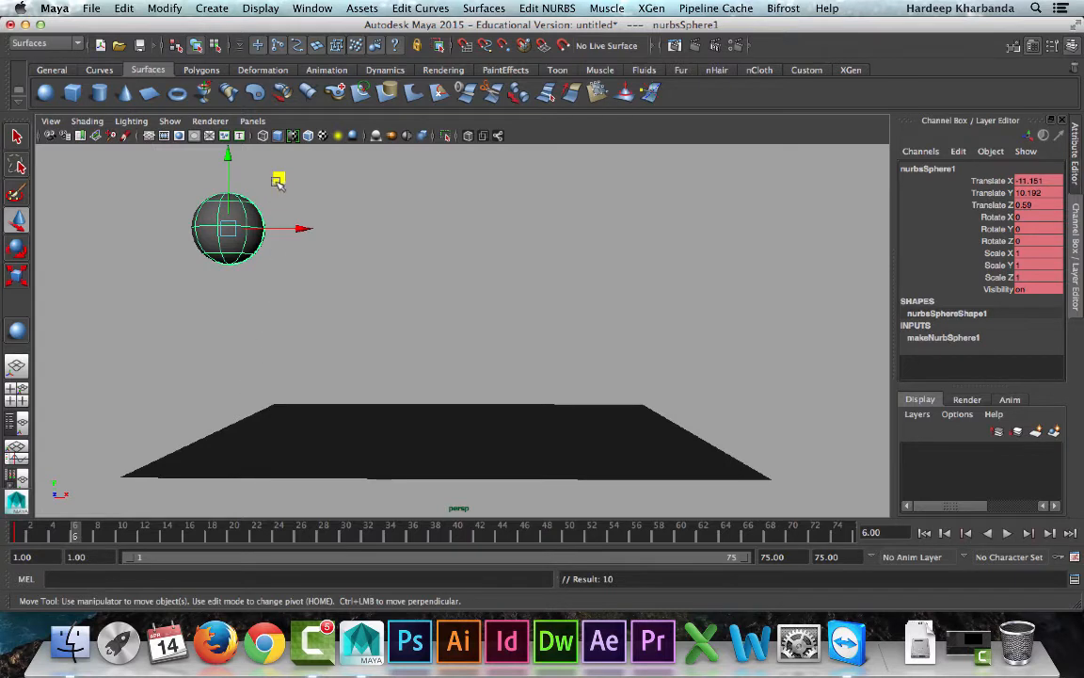
{"action": "middle_click_drag", "start_coordinate": [280, 177], "coordinate": [413, 348]}
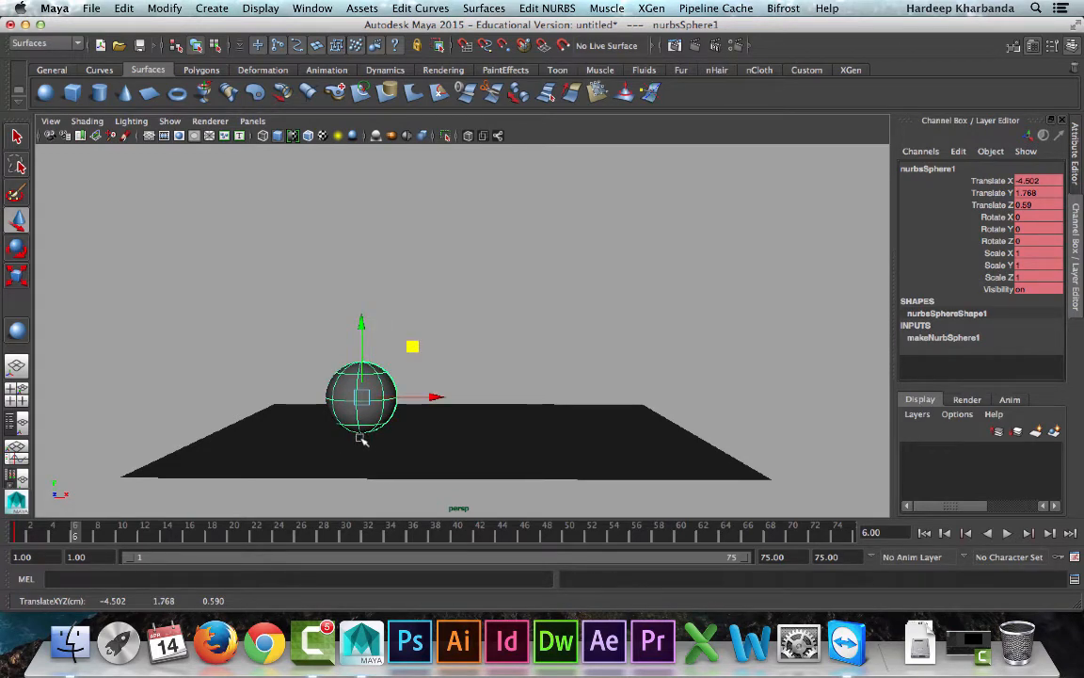
{"action": "key", "text": "s"}
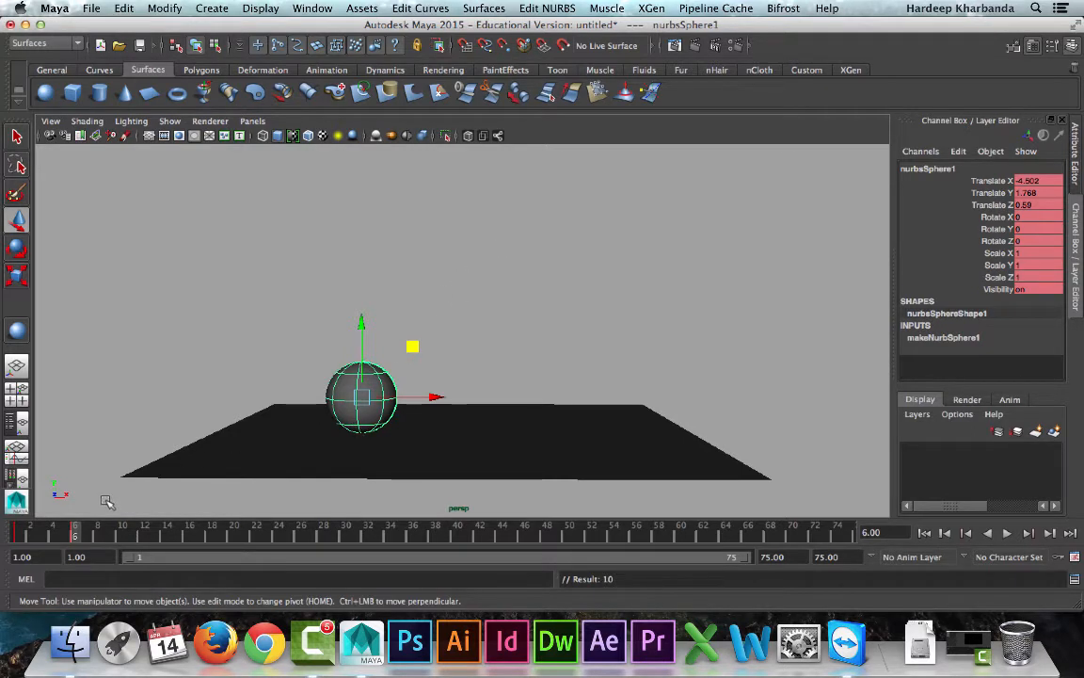
{"action": "left_click", "coordinate": [20, 535]}
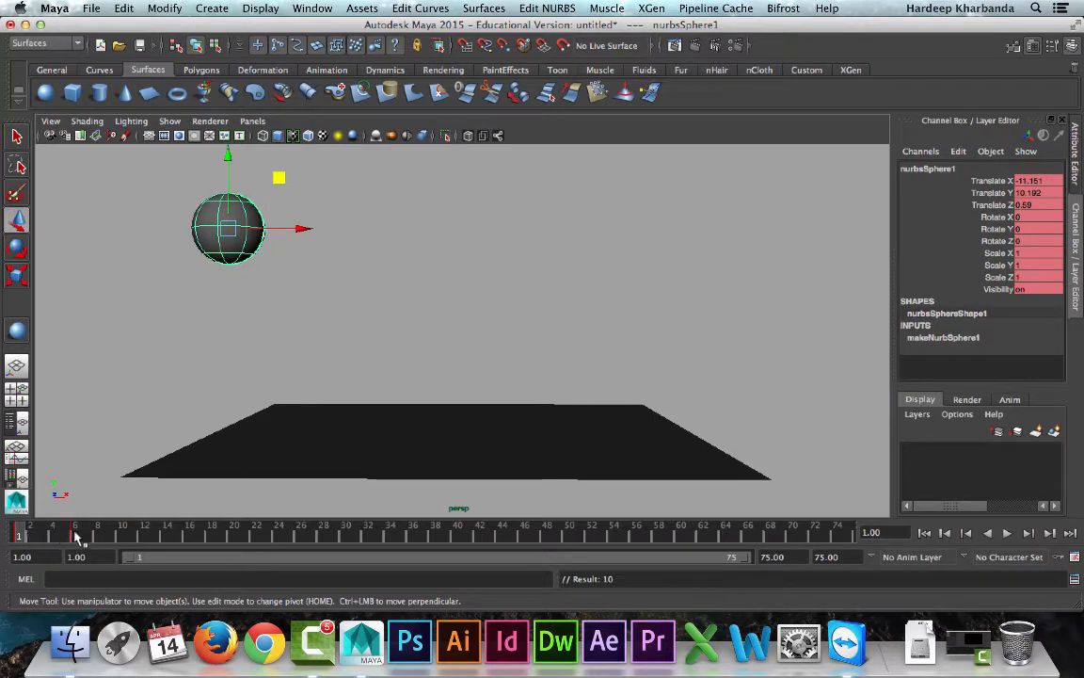
{"action": "left_click", "coordinate": [77, 535]}
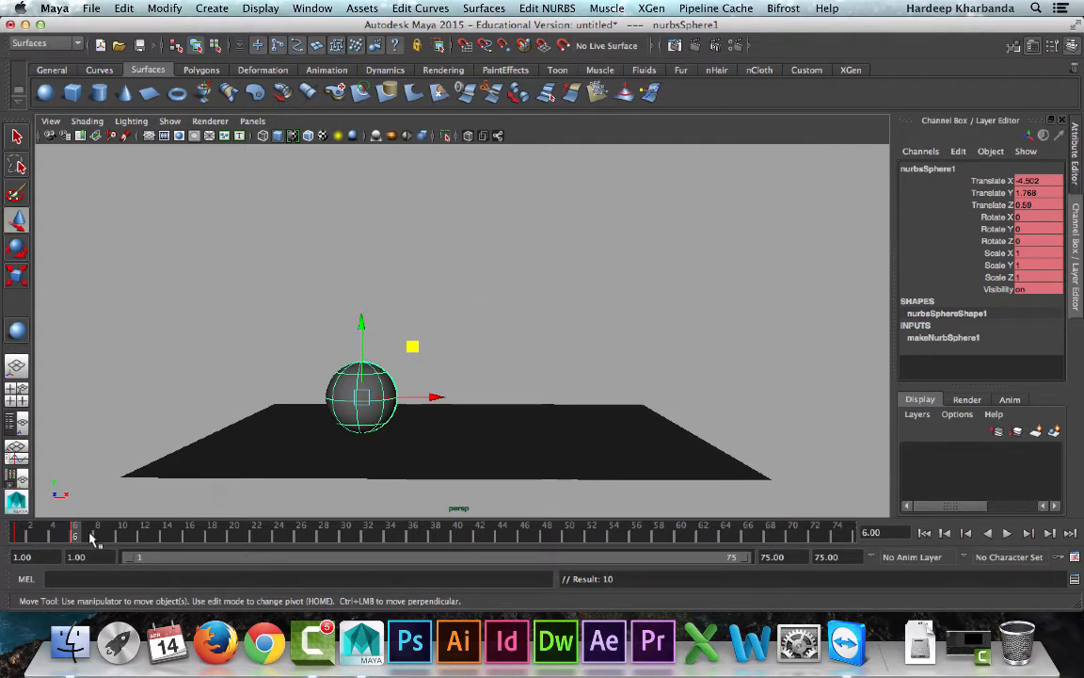
Keyframe the sphere at frame 10 in the air above the plane's middle, at about X -0.06, Y 7.74
{"action": "left_click", "coordinate": [121, 536]}
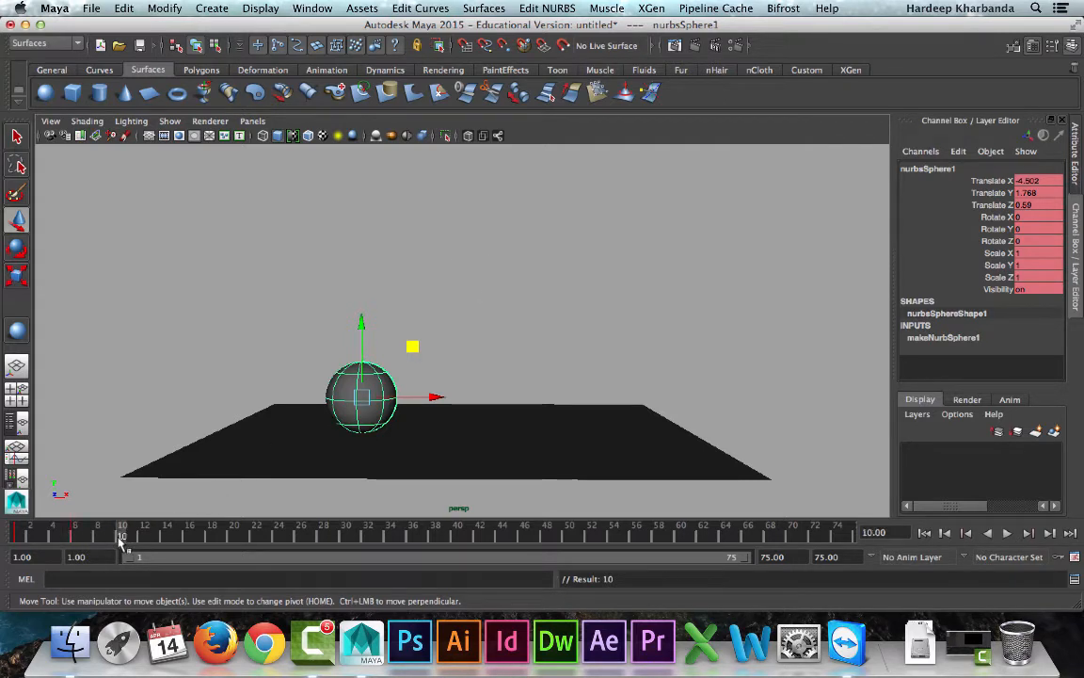
{"action": "middle_click_drag", "start_coordinate": [419, 329], "coordinate": [501, 228]}
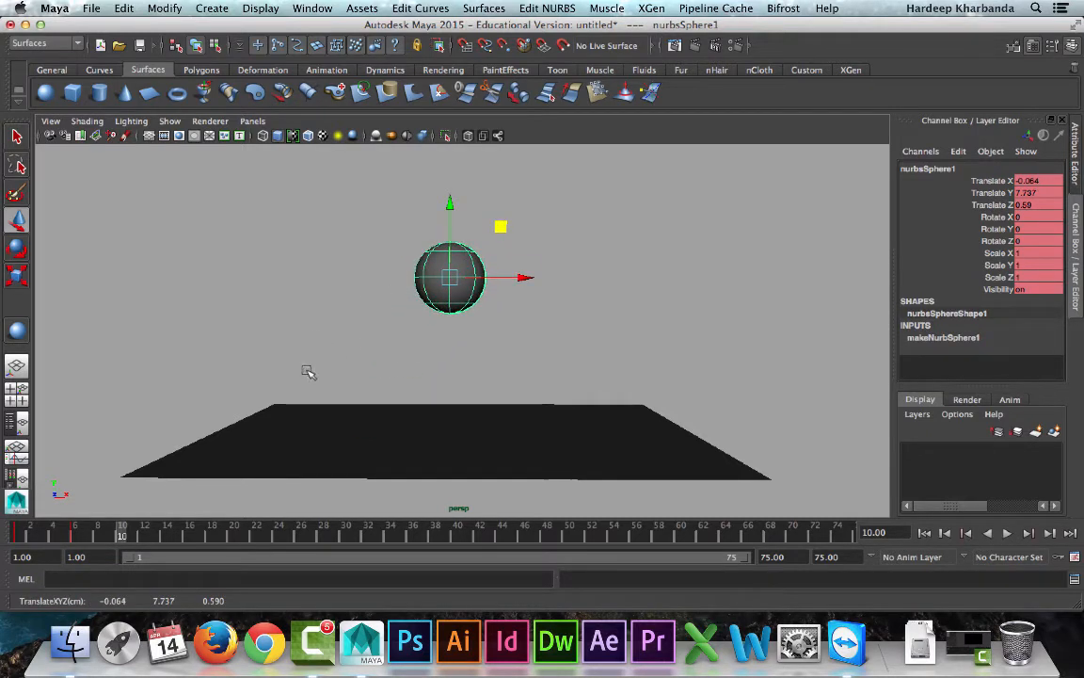
{"action": "key", "text": "s"}
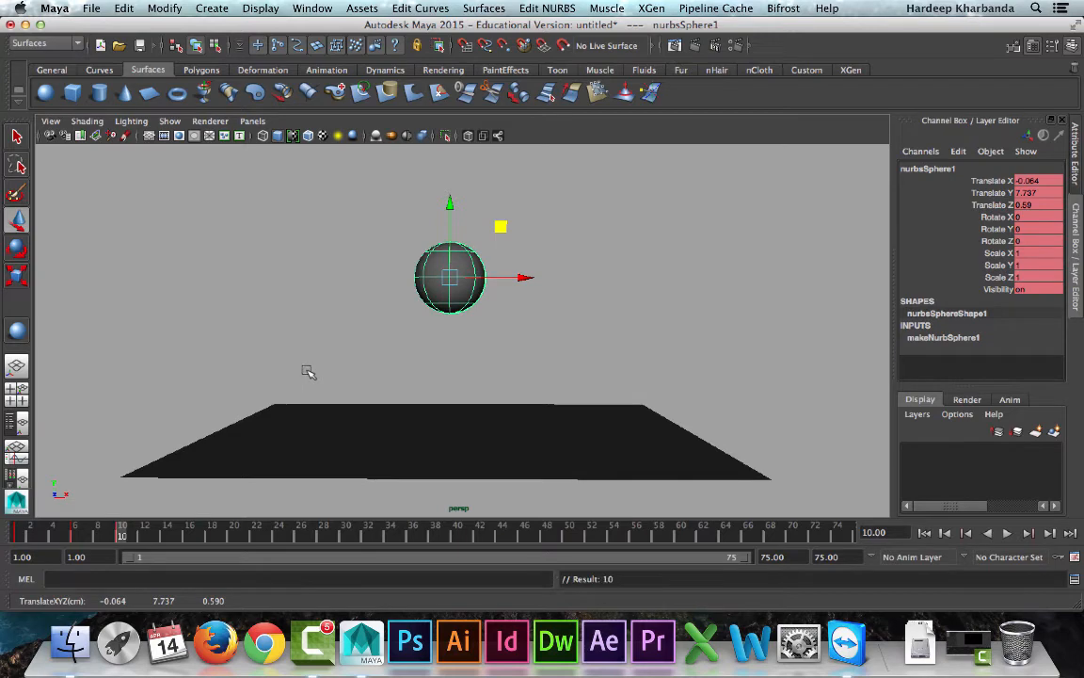
Keyframe the sphere at frame 14 back down on the plane, at about X 4.45, Y 1.7, and preview frames 1 to 14
{"action": "left_click", "coordinate": [165, 533]}
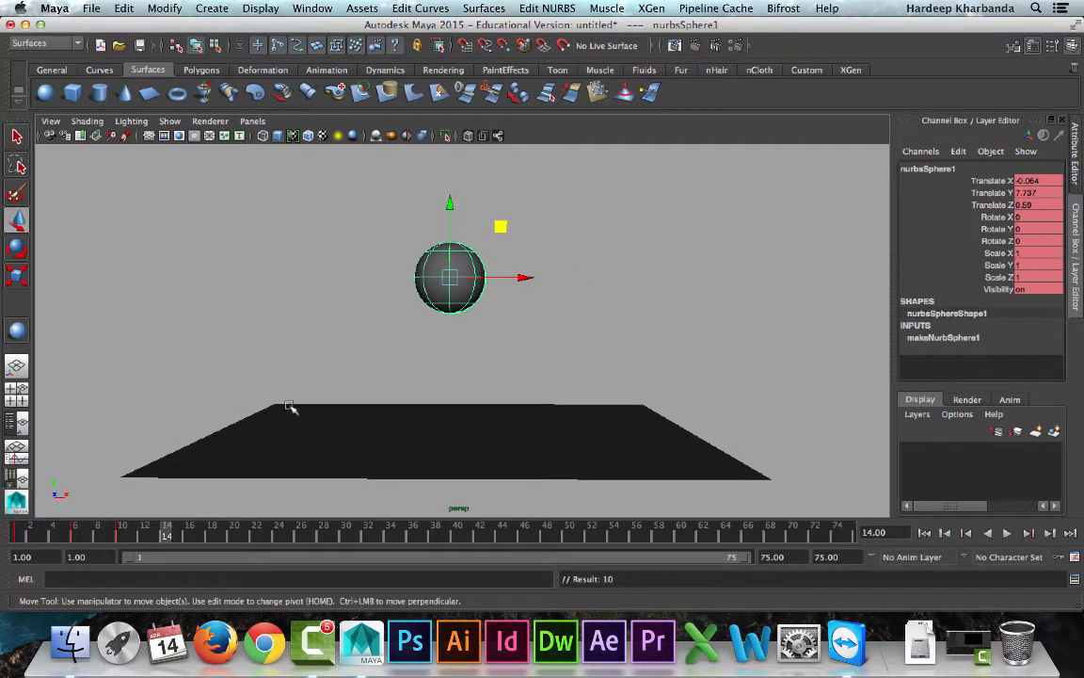
{"action": "middle_click_drag", "start_coordinate": [453, 214], "coordinate": [591, 346]}
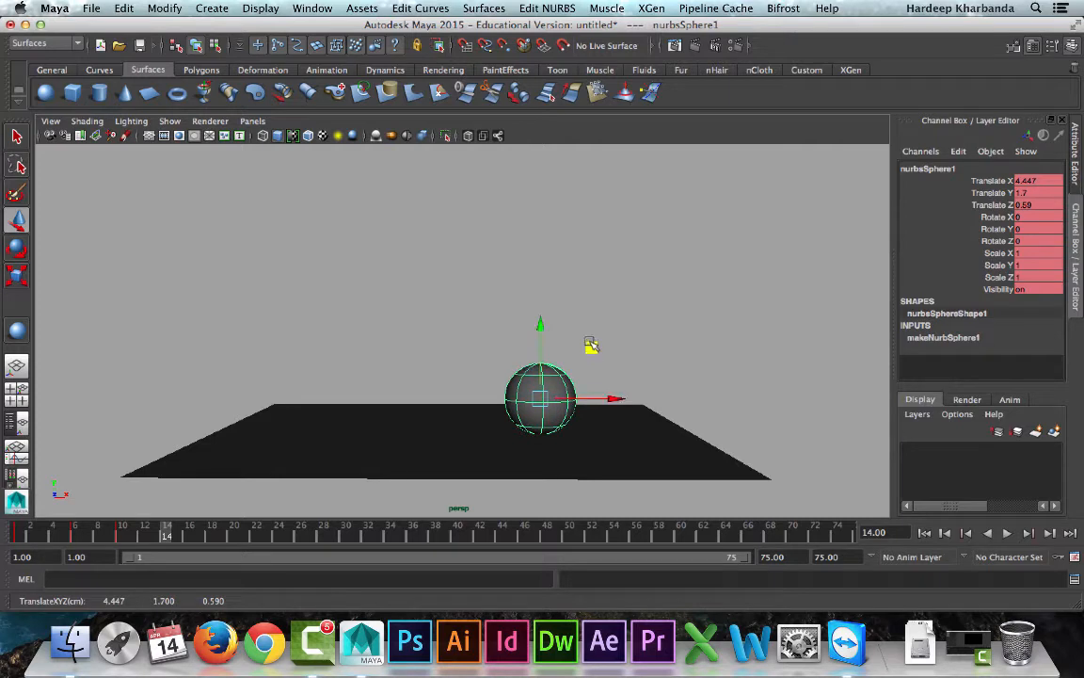
{"action": "key", "text": "s"}
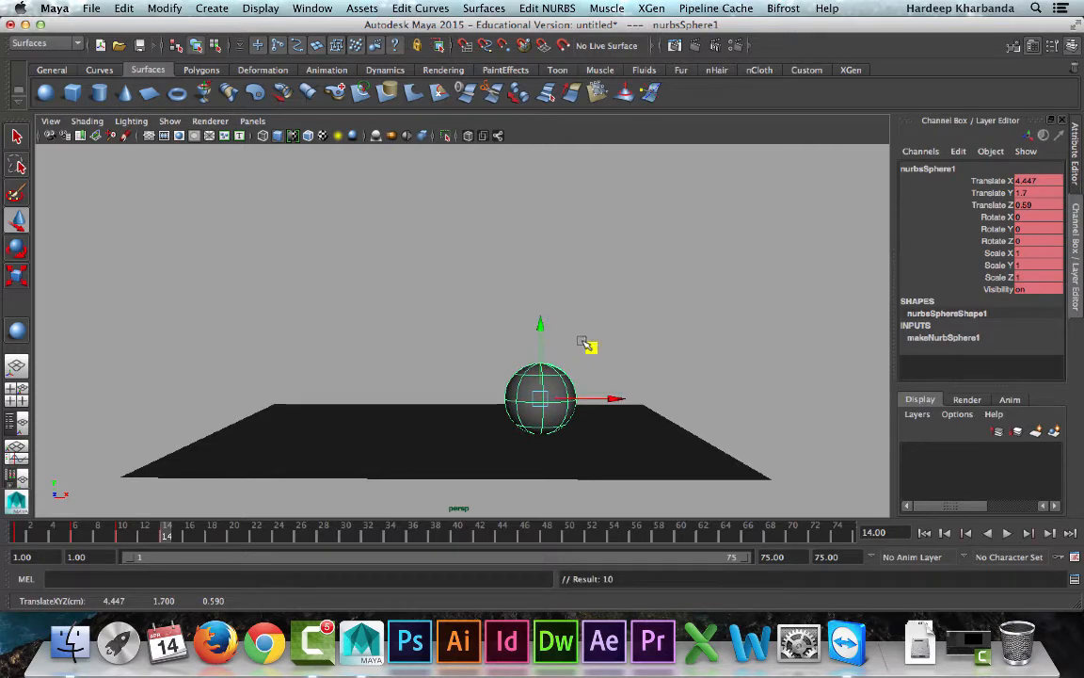
{"action": "left_click", "coordinate": [21, 534]}
{"action": "left_click_drag", "start_coordinate": [26, 536], "coordinate": [167, 542]}
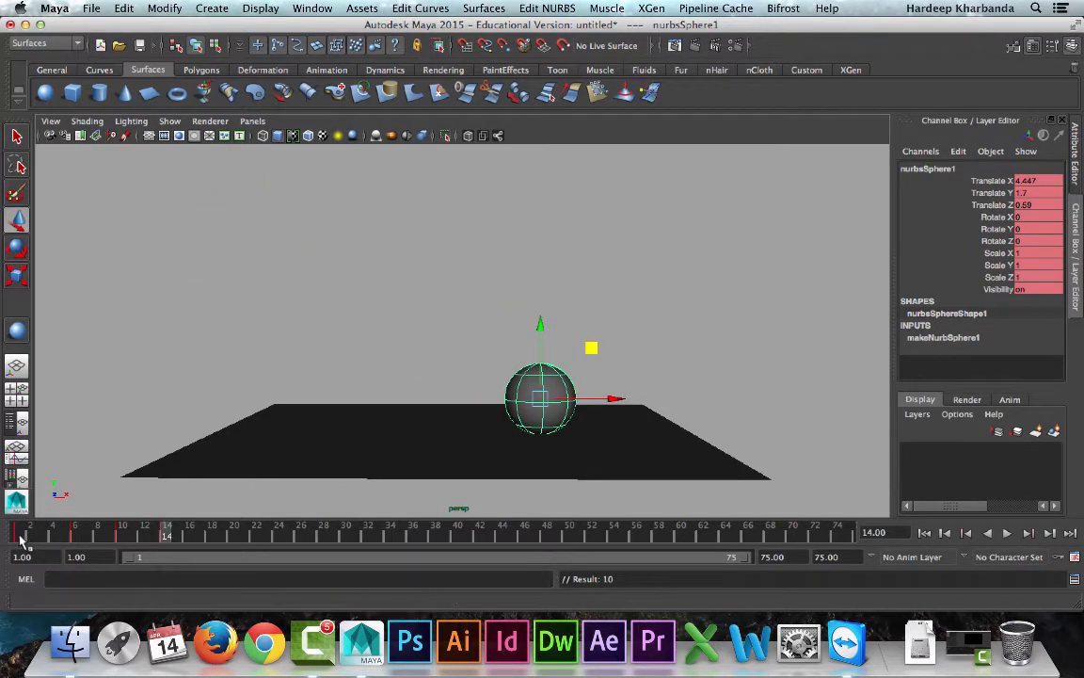
{"action": "left_click_drag", "start_coordinate": [24, 538], "coordinate": [164, 541]}
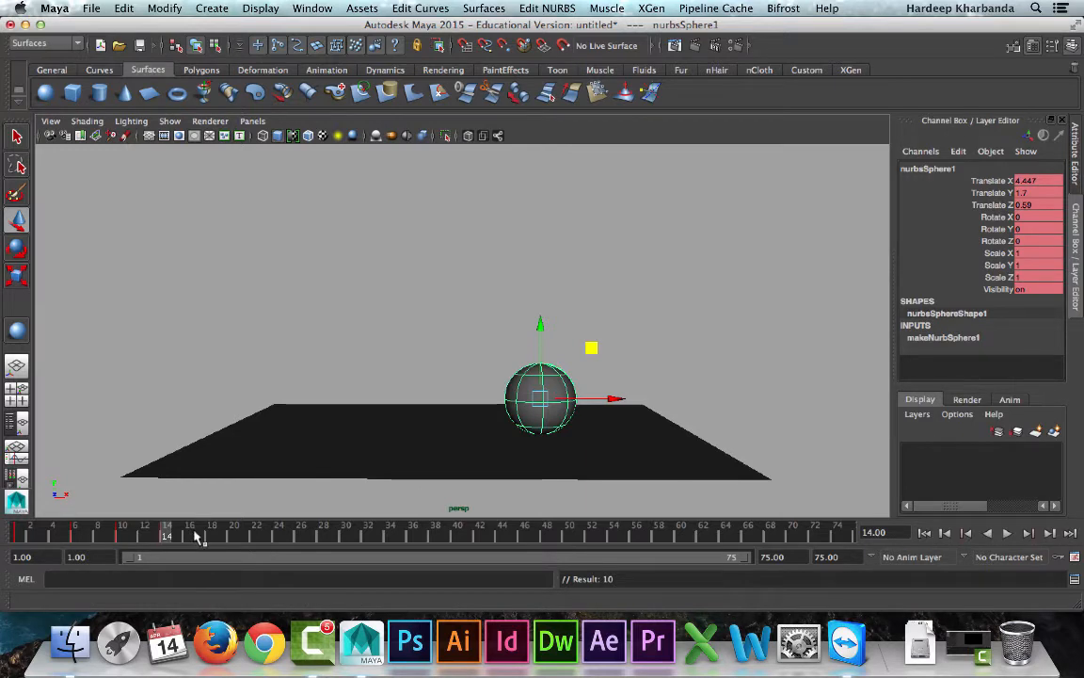
Keyframe the sphere in the air at frame 17, about X 8.68, Y 6.46, and down at frame 20, about X 13.44, Y 1.71
{"action": "left_click", "coordinate": [198, 535]}
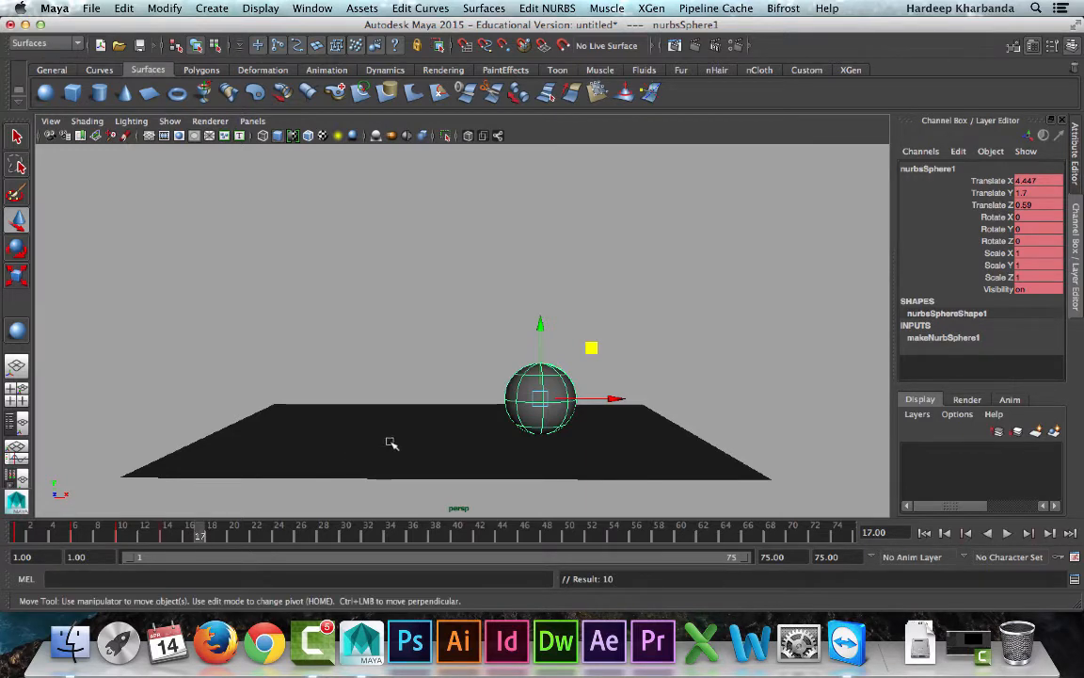
{"action": "left_click_drag", "start_coordinate": [596, 349], "coordinate": [684, 257]}
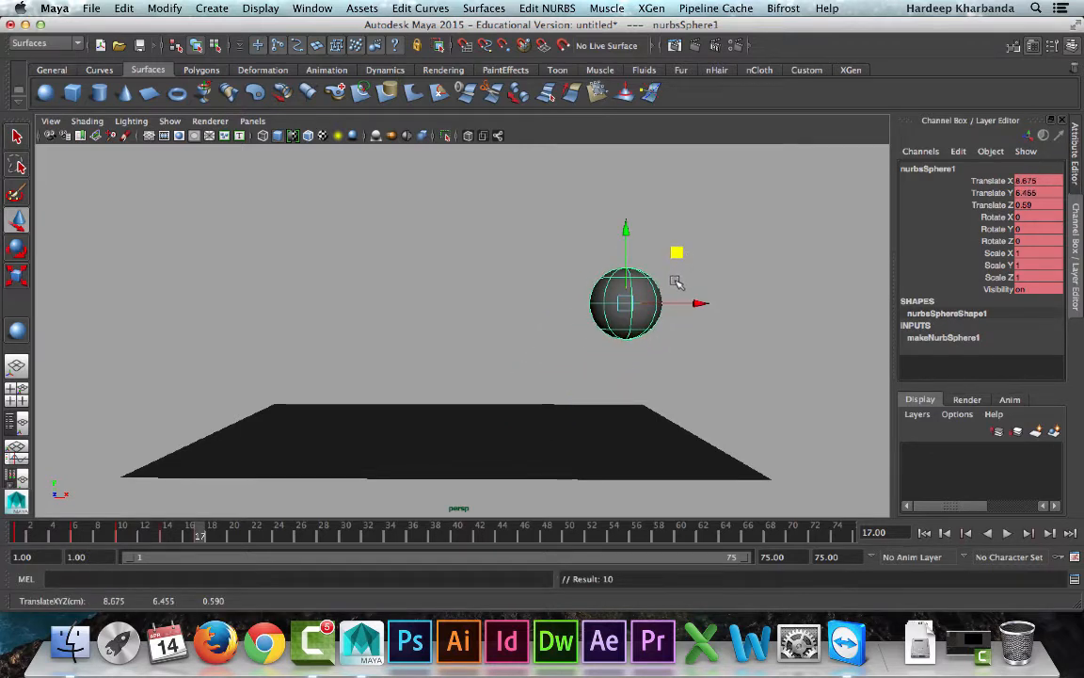
{"action": "left_click", "coordinate": [233, 536]}
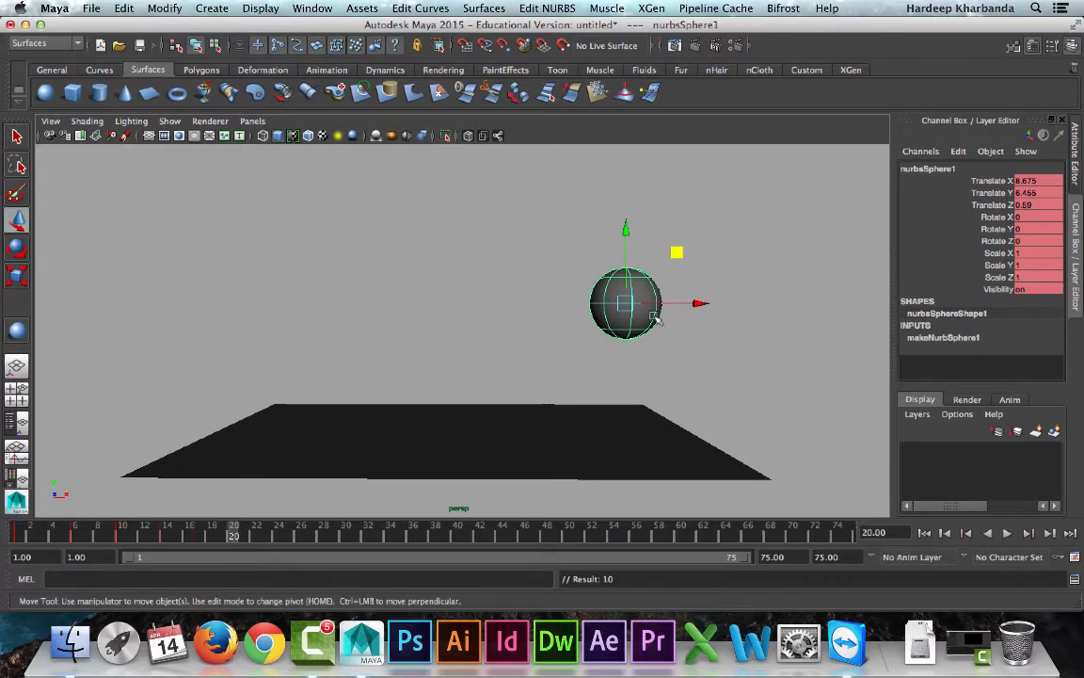
{"action": "left_click_drag", "start_coordinate": [676, 252], "coordinate": [772, 351]}
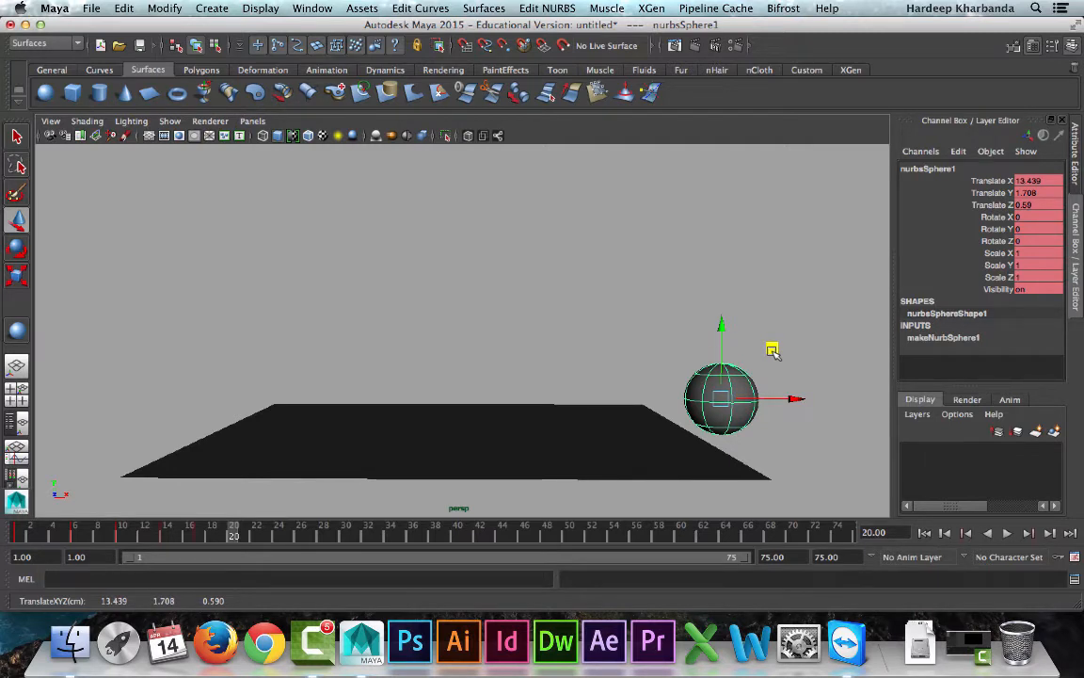
{"action": "key", "text": "s"}
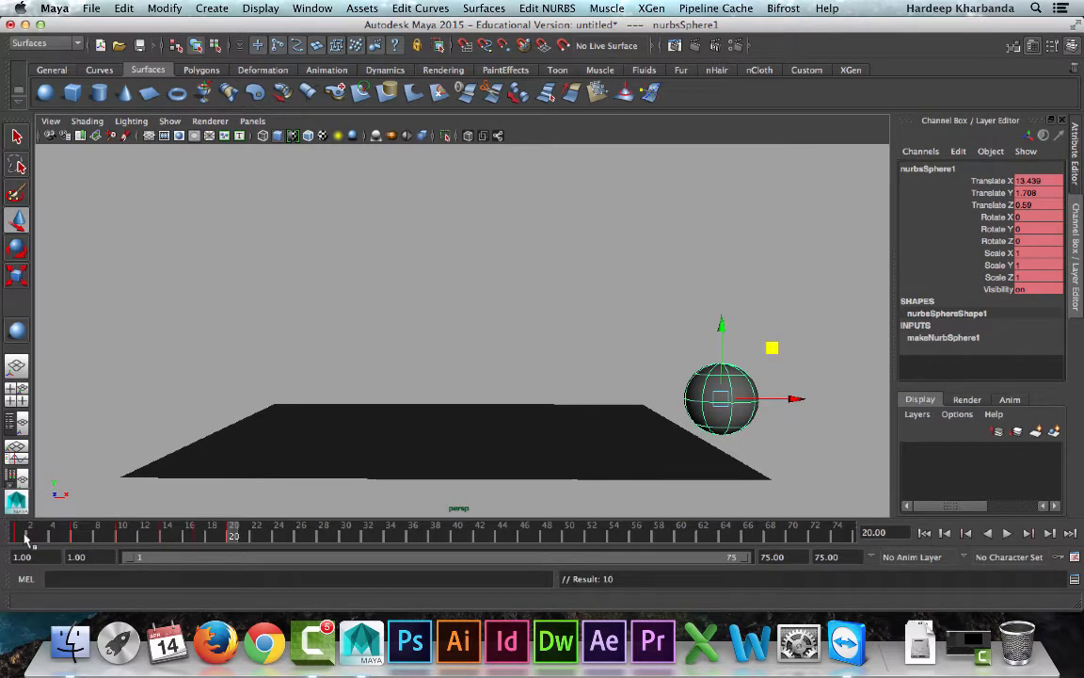
Review frames 1 to 20 and keyframe the sphere at frame 23 below the plane's far right side, at about X 16.8, Y -5.96
{"action": "left_click_drag", "start_coordinate": [18, 535], "coordinate": [233, 533]}
{"action": "key", "text": "w"}
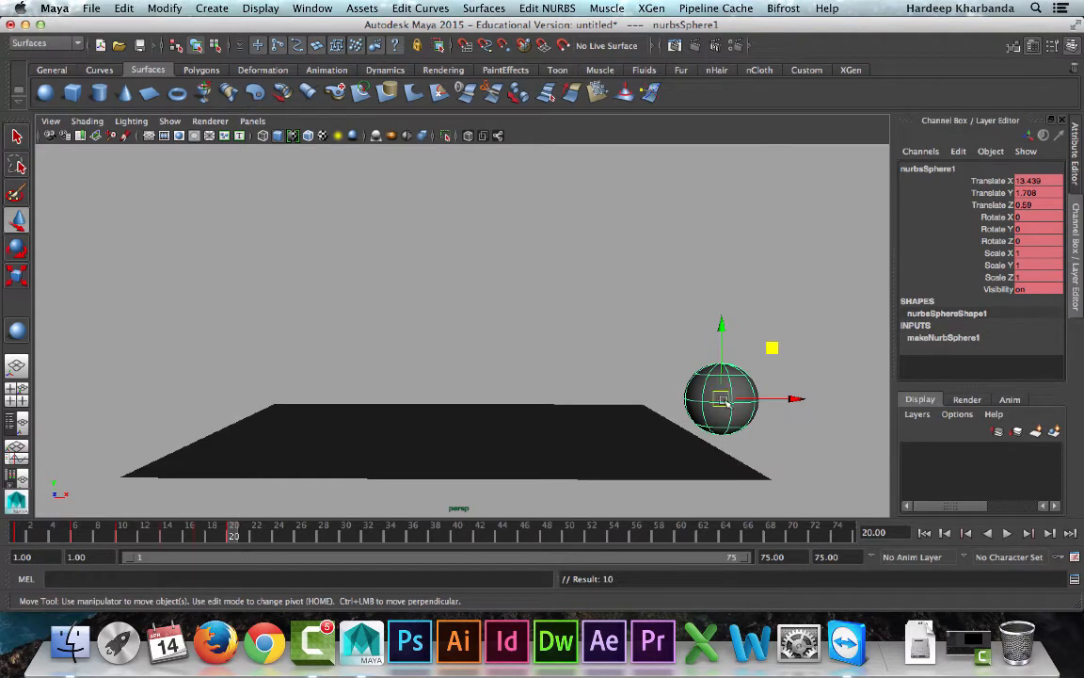
{"action": "left_click", "coordinate": [265, 539]}
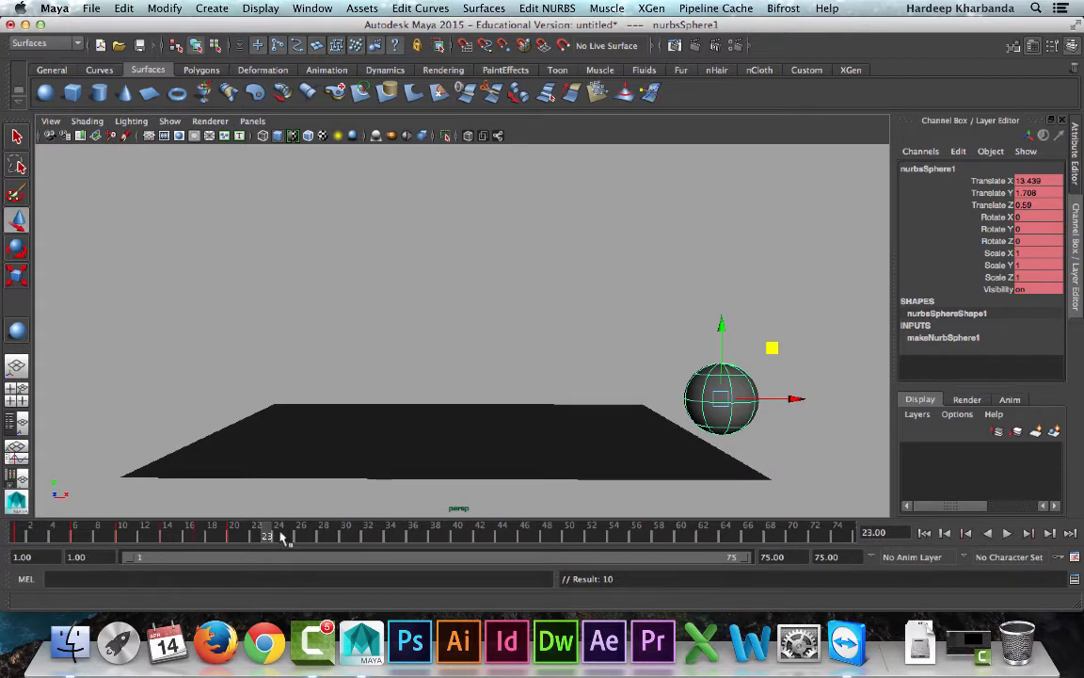
{"action": "middle_click_drag", "start_coordinate": [771, 348], "coordinate": [806, 423]}
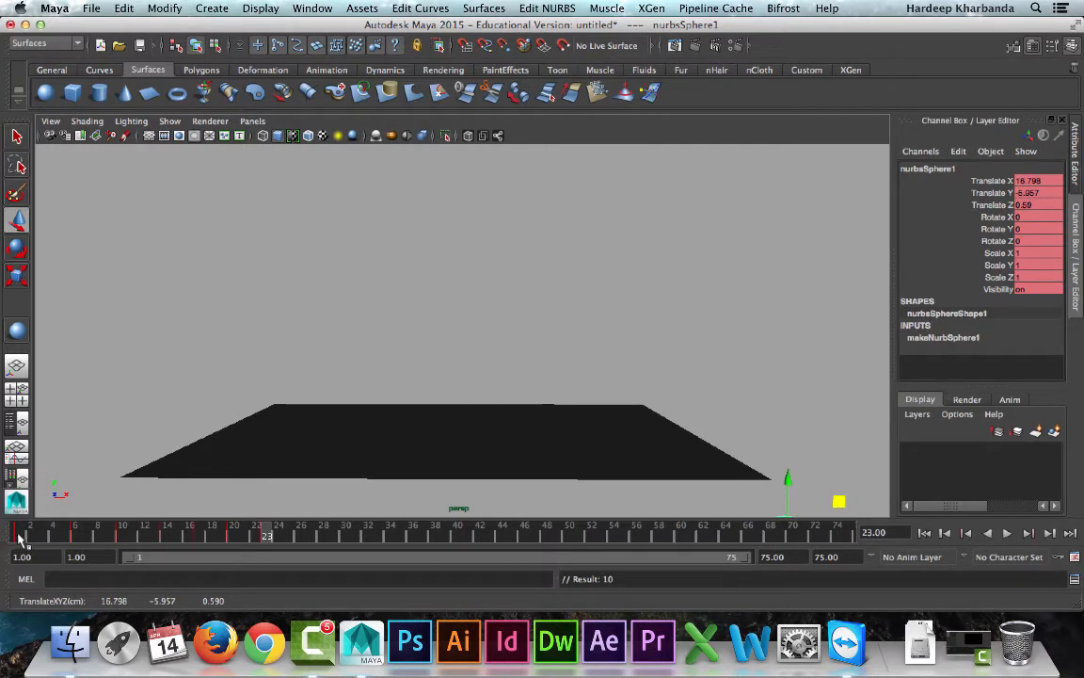
Preview the bounce animation from frame 1 by playing and scrubbing it, and return to frame 1
{"action": "left_click", "coordinate": [20, 536]}
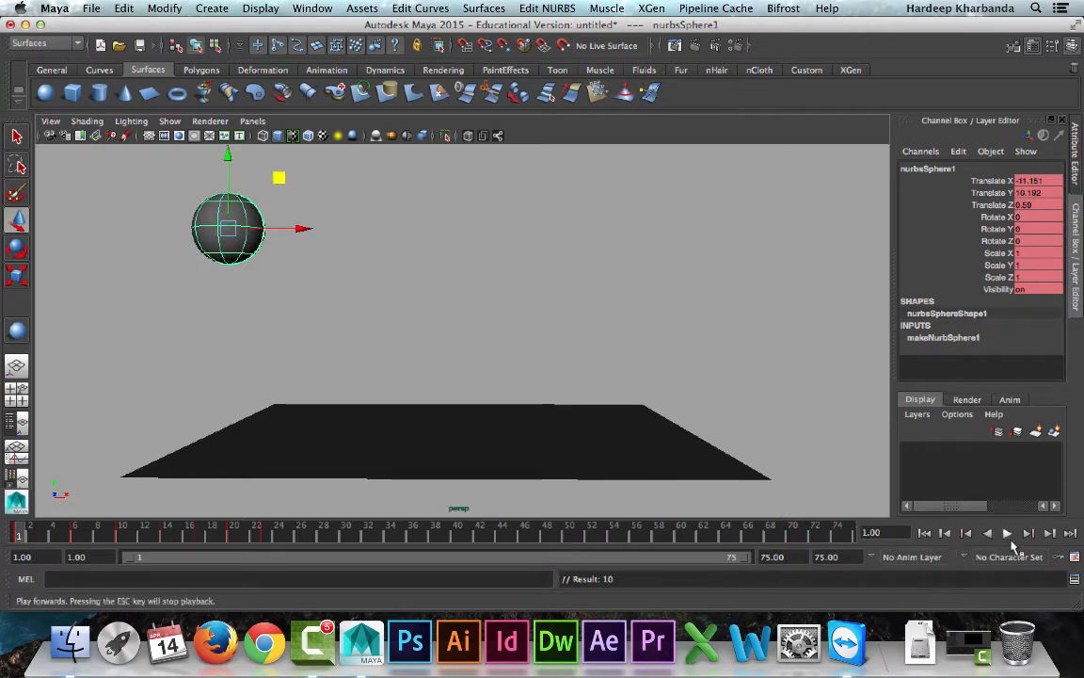
{"action": "left_click", "coordinate": [1008, 532]}
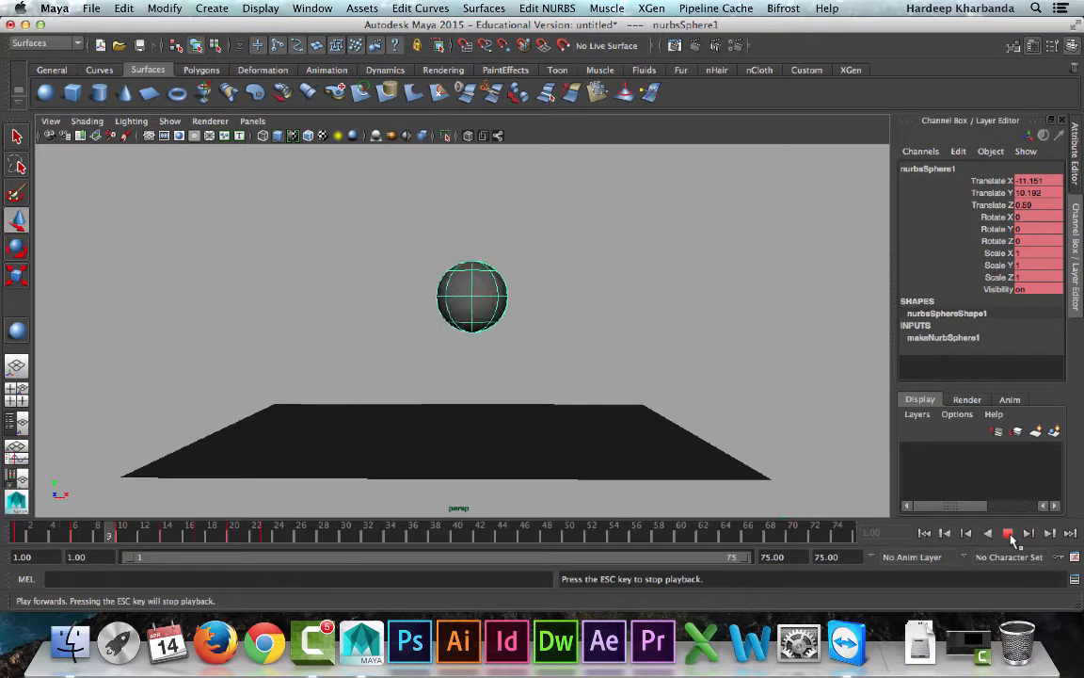
{"action": "left_click", "coordinate": [1008, 532]}
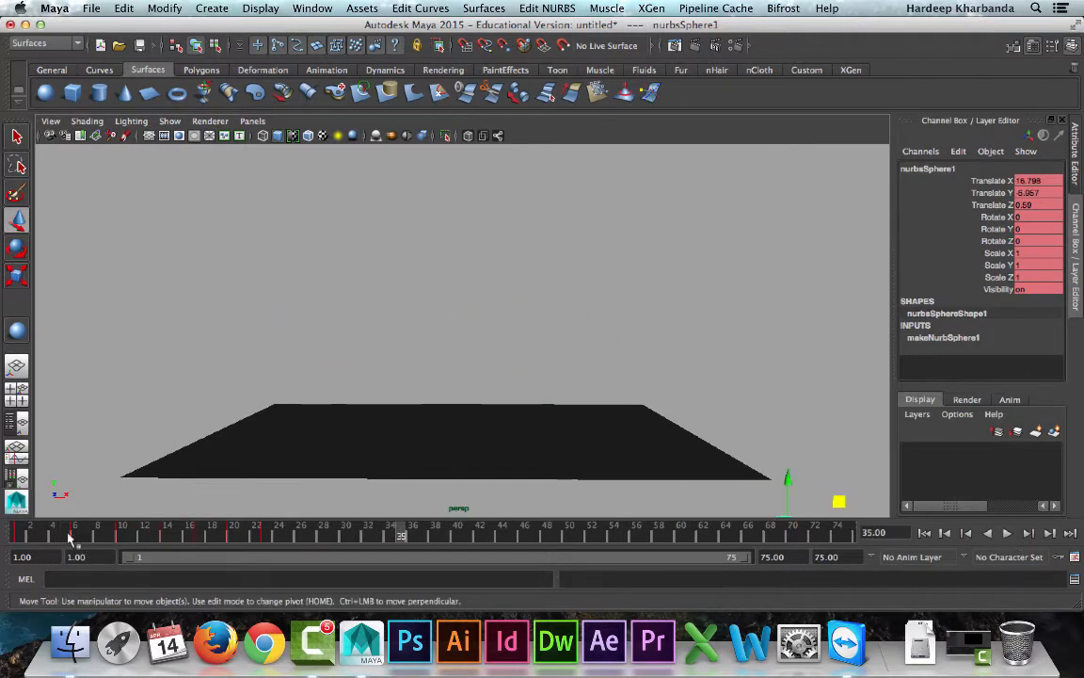
{"action": "left_click_drag", "start_coordinate": [20, 531], "coordinate": [189, 556]}
{"action": "left_click", "coordinate": [1008, 533]}
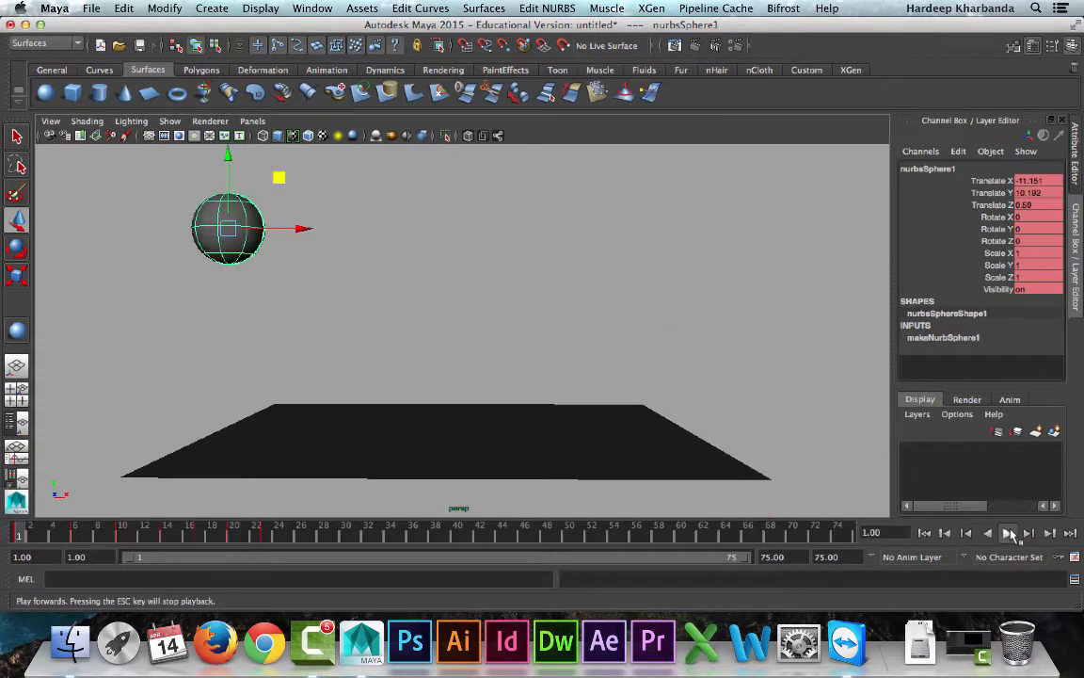
{"action": "left_click", "coordinate": [1008, 533]}
{"action": "left_click", "coordinate": [7, 533]}
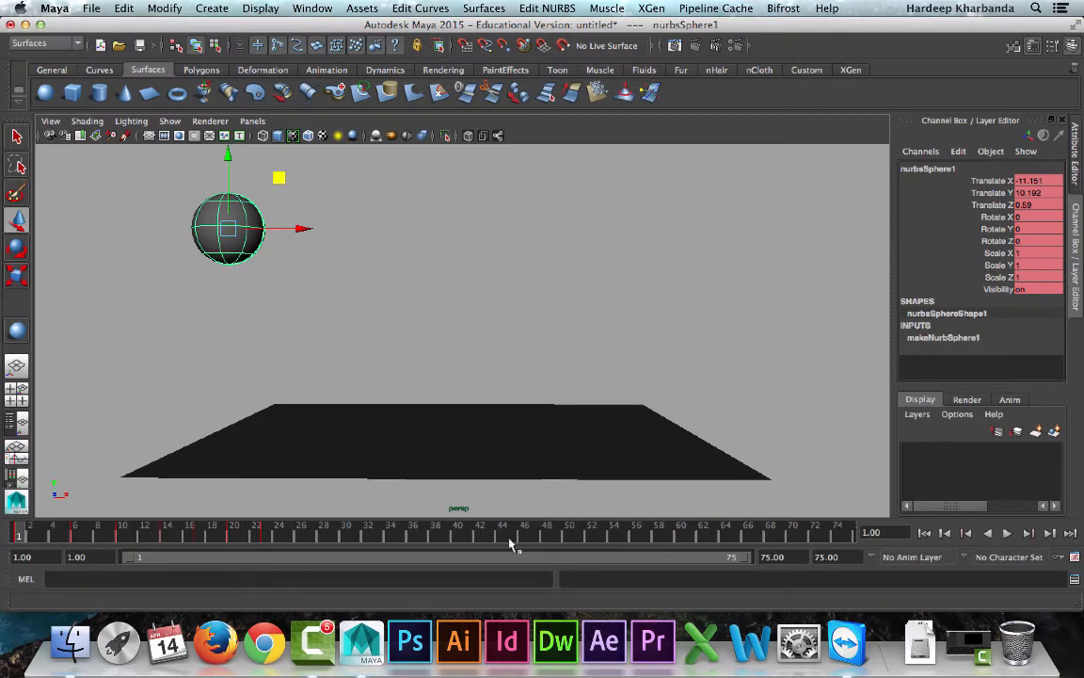
Set the time slider's playback speed to Real-time [24 fps] in the preferences and save them
{"action": "left_click", "coordinate": [1076, 558]}
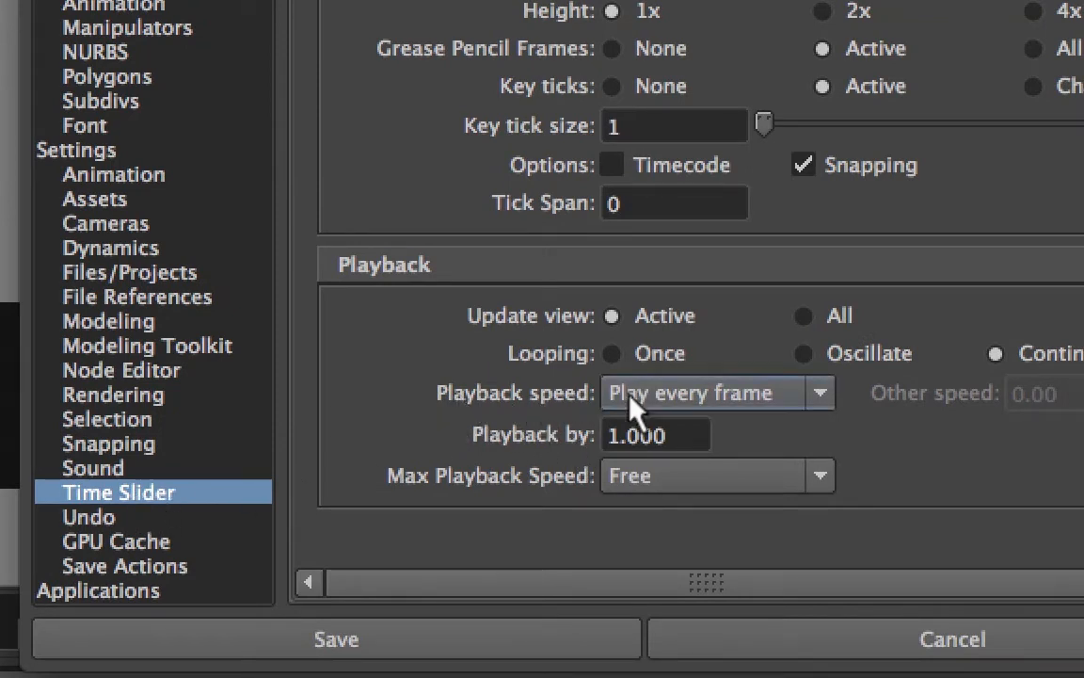
{"action": "left_click", "coordinate": [734, 400]}
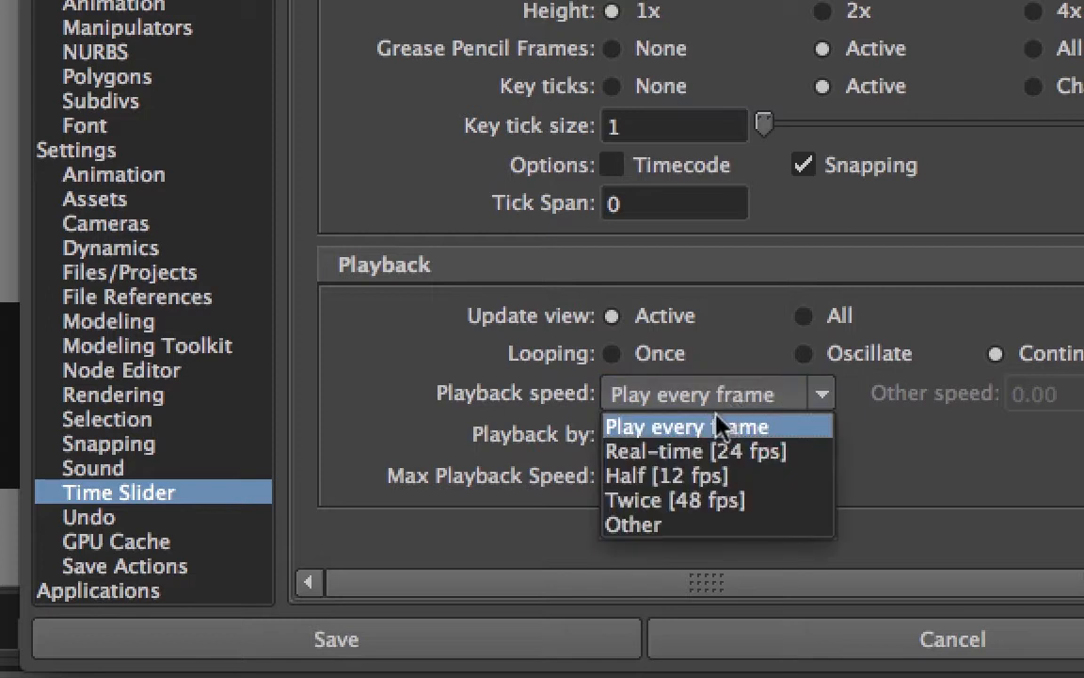
{"action": "left_click", "coordinate": [688, 450]}
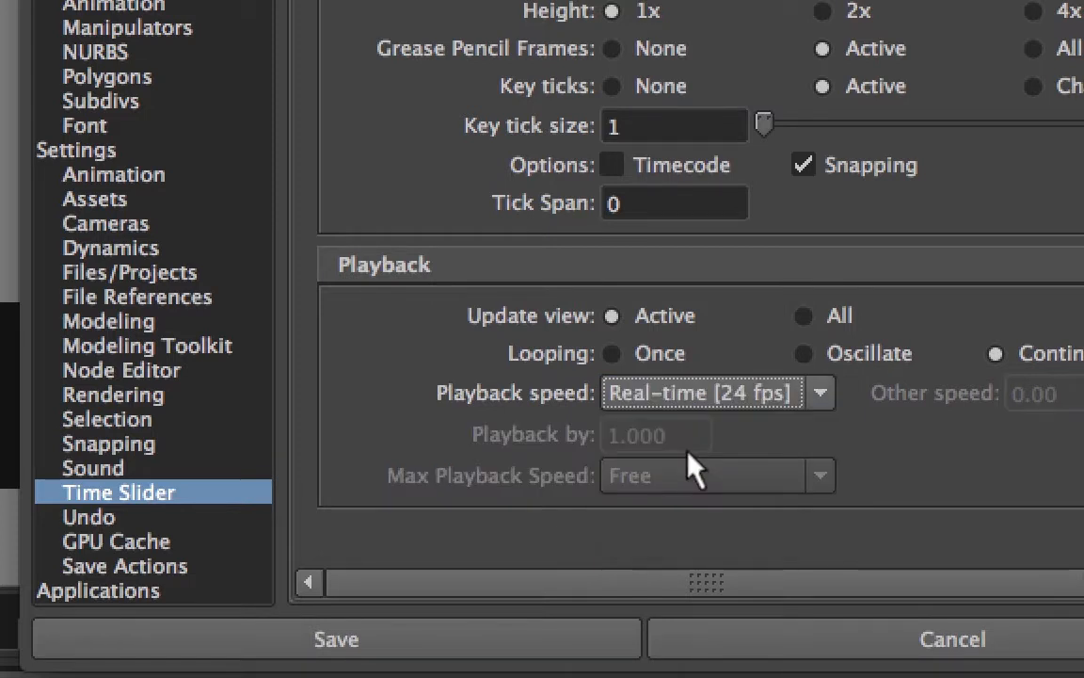
{"action": "left_click", "coordinate": [483, 652]}
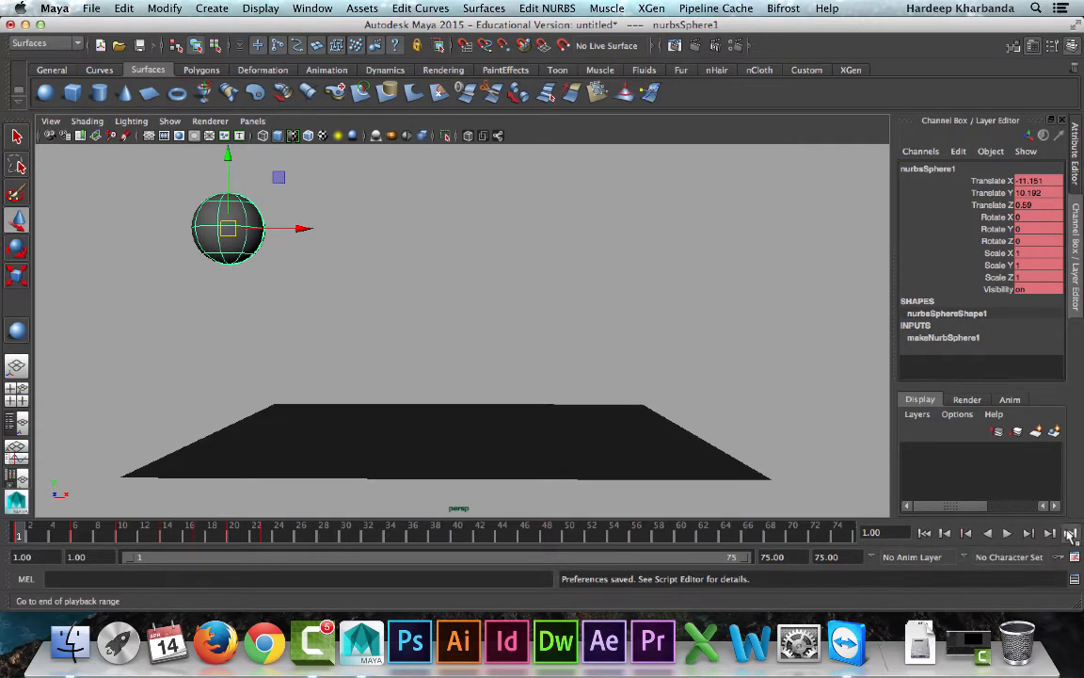
Jump to the end and start of the playback range, and step three frames forward and back to frame 1
{"action": "left_click", "coordinate": [1071, 533]}
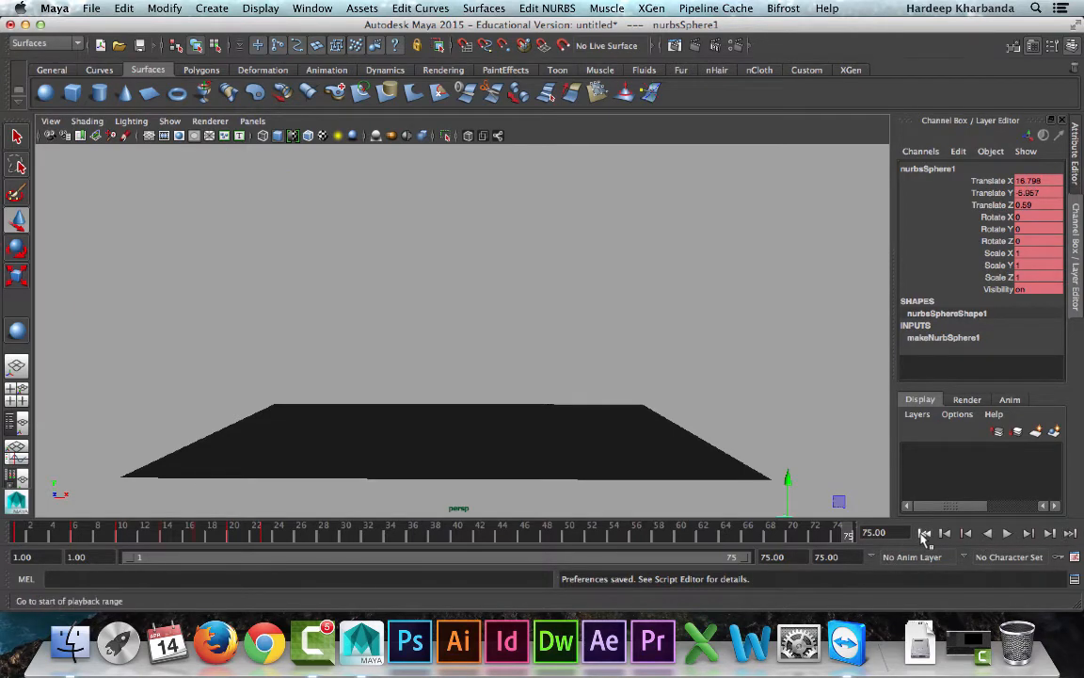
{"action": "left_click", "coordinate": [924, 533]}
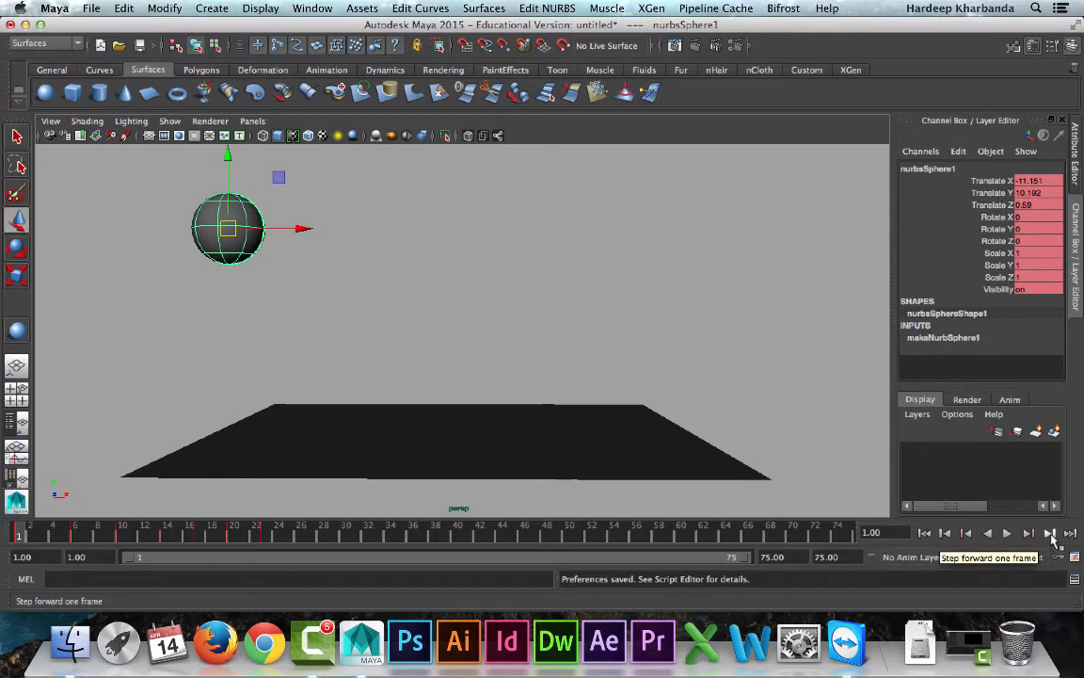
{"action": "left_click", "coordinate": [1050, 533]}
{"action": "left_click", "coordinate": [1049, 533]}
{"action": "left_click", "coordinate": [1050, 533]}
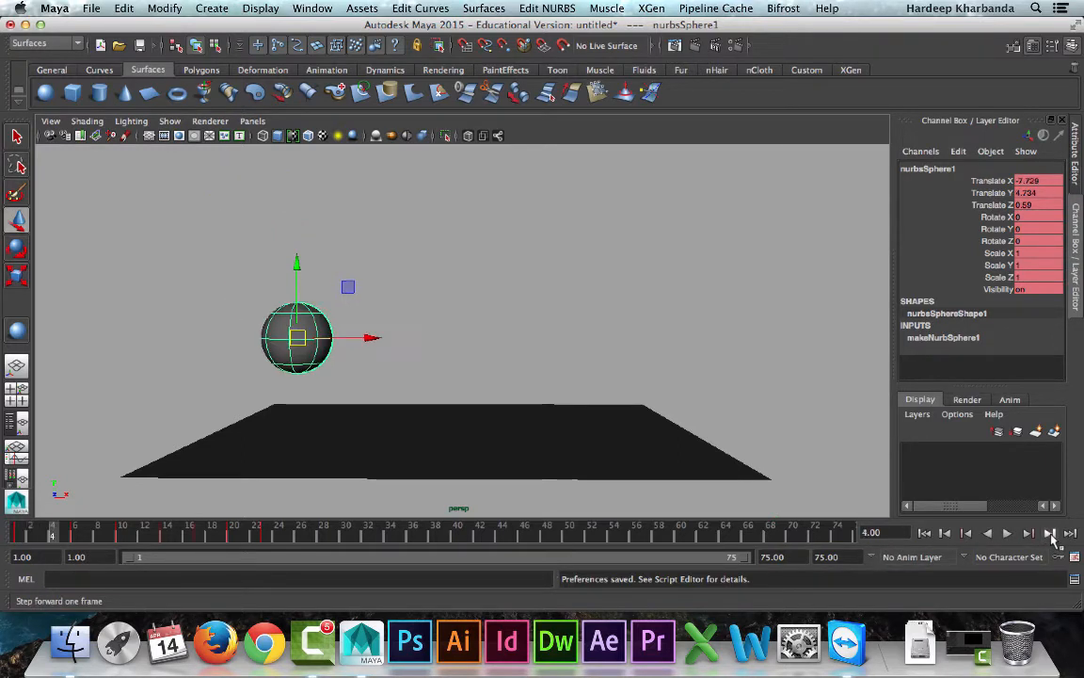
{"action": "left_click", "coordinate": [945, 533]}
{"action": "left_click", "coordinate": [945, 532]}
{"action": "left_click", "coordinate": [945, 533]}
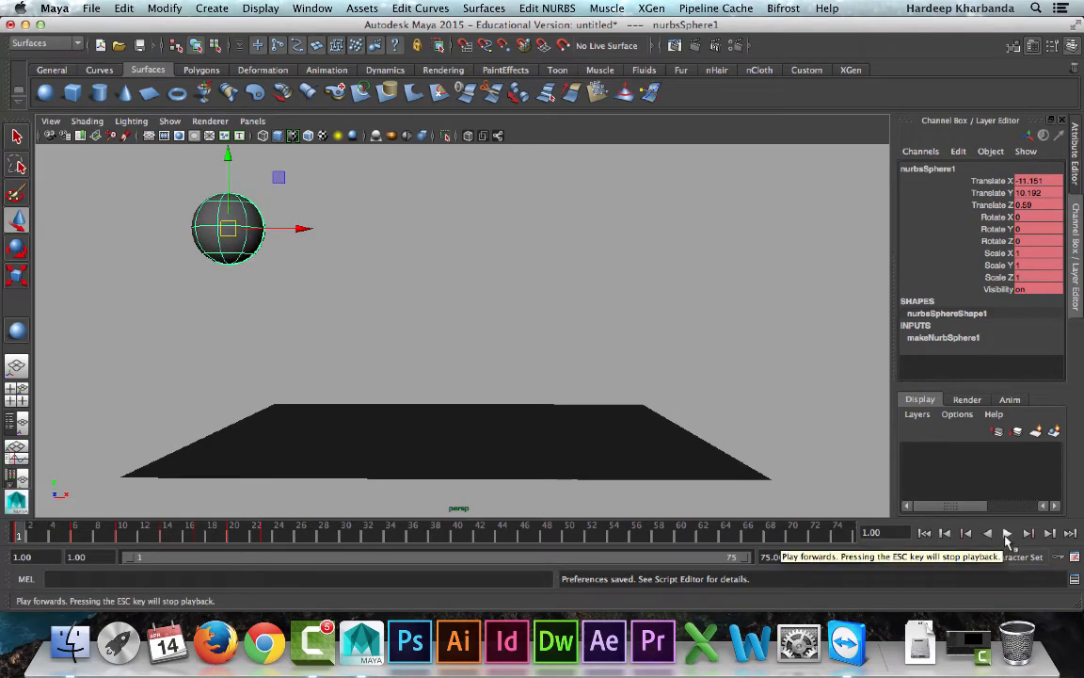
Play the bounce animation twice from frame 1 at real-time speed, stopping and rewinding to frame 1 each time
{"action": "left_click", "coordinate": [1006, 534]}
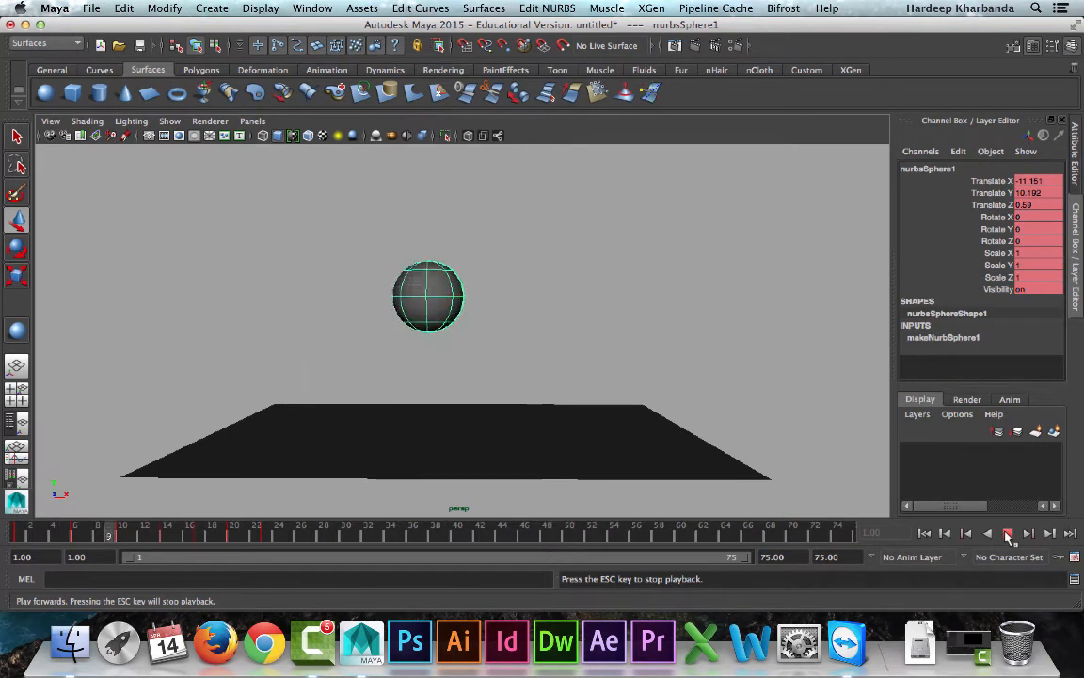
{"action": "left_click", "coordinate": [1009, 535]}
{"action": "mouse_move", "coordinate": [33, 534]}
{"action": "left_mouse_down"}
{"action": "mouse_move", "coordinate": [101, 535]}
{"action": "mouse_move", "coordinate": [18, 535]}
{"action": "left_mouse_up"}
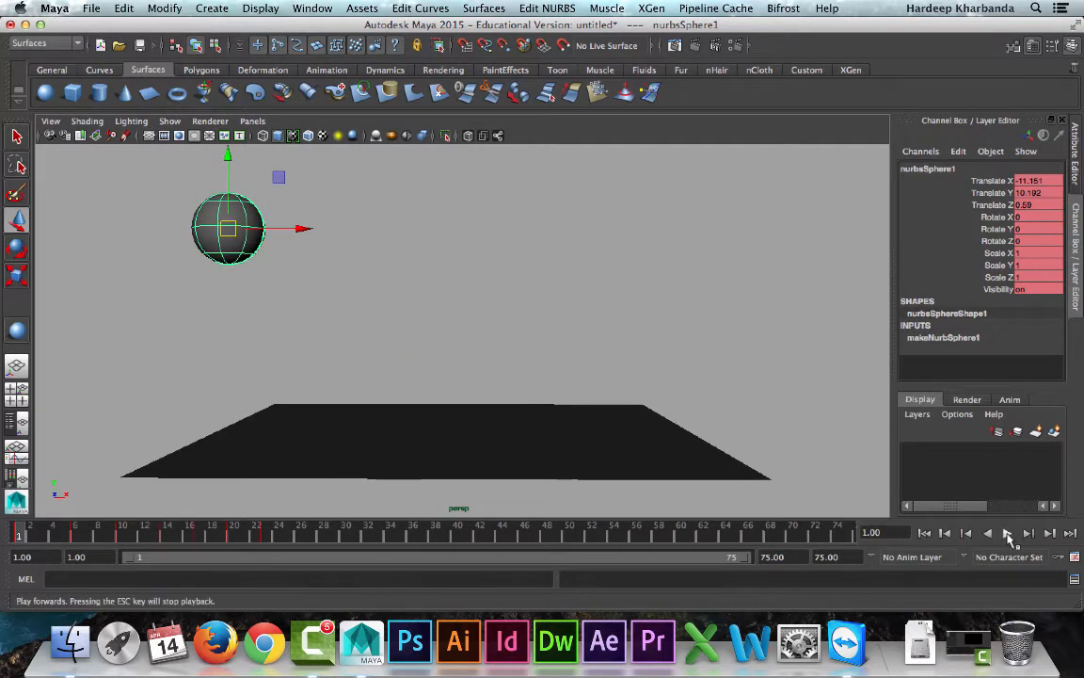
{"action": "left_click", "coordinate": [1008, 534]}
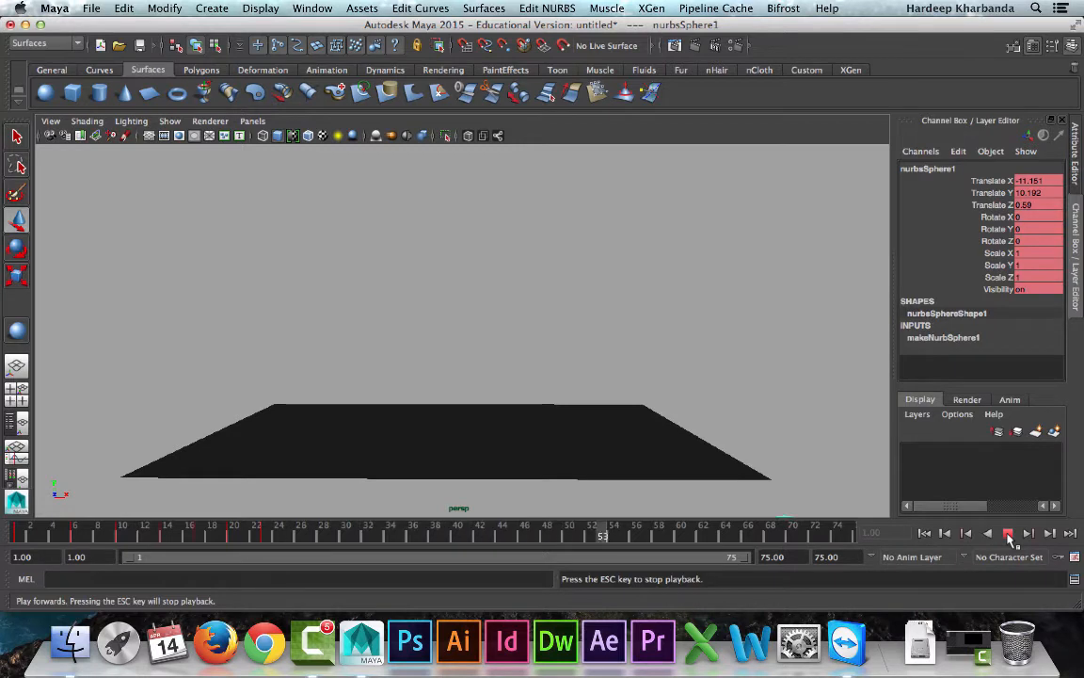
{"action": "left_click", "coordinate": [1008, 534]}
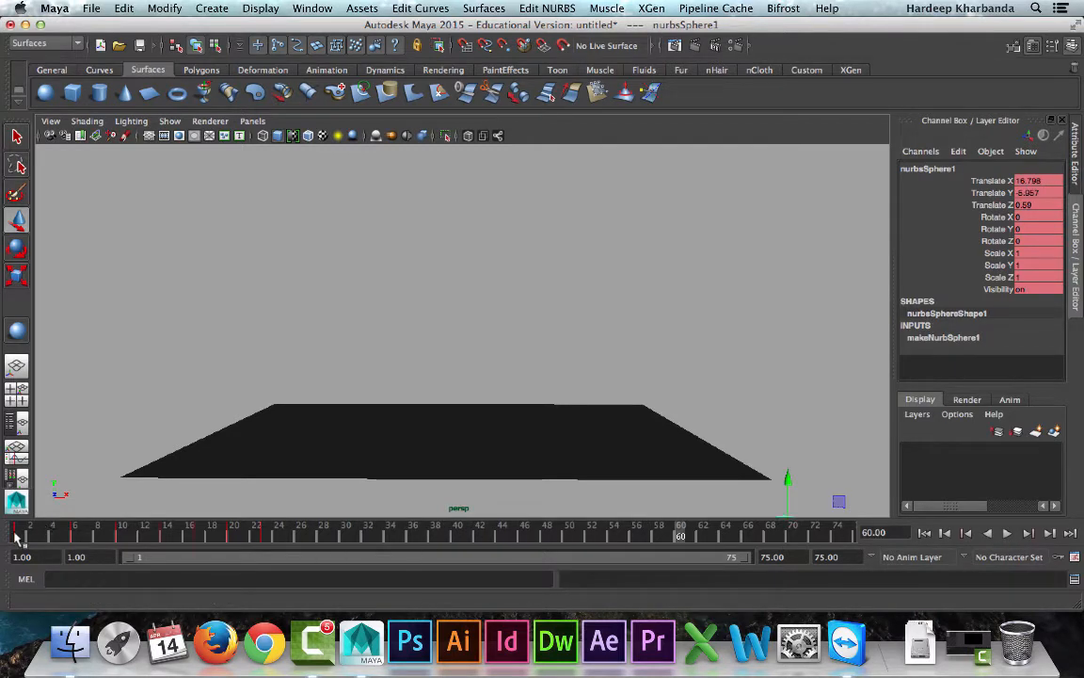
{"action": "mouse_move", "coordinate": [16, 535]}
{"action": "left_mouse_down"}
{"action": "mouse_move", "coordinate": [259, 534]}
{"action": "mouse_move", "coordinate": [3, 544]}
{"action": "left_mouse_up"}
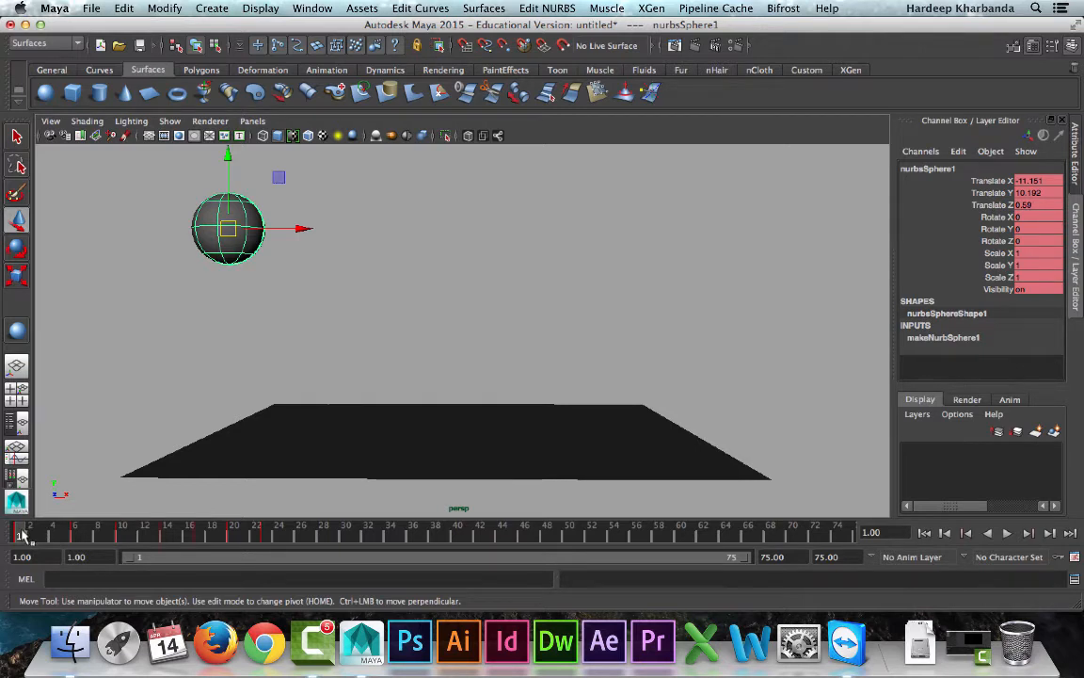
Examine the sphere's motion through its first bounce, scrubbing to frames 6, 8, 10 and 12
{"action": "key", "text": "alt+v"}
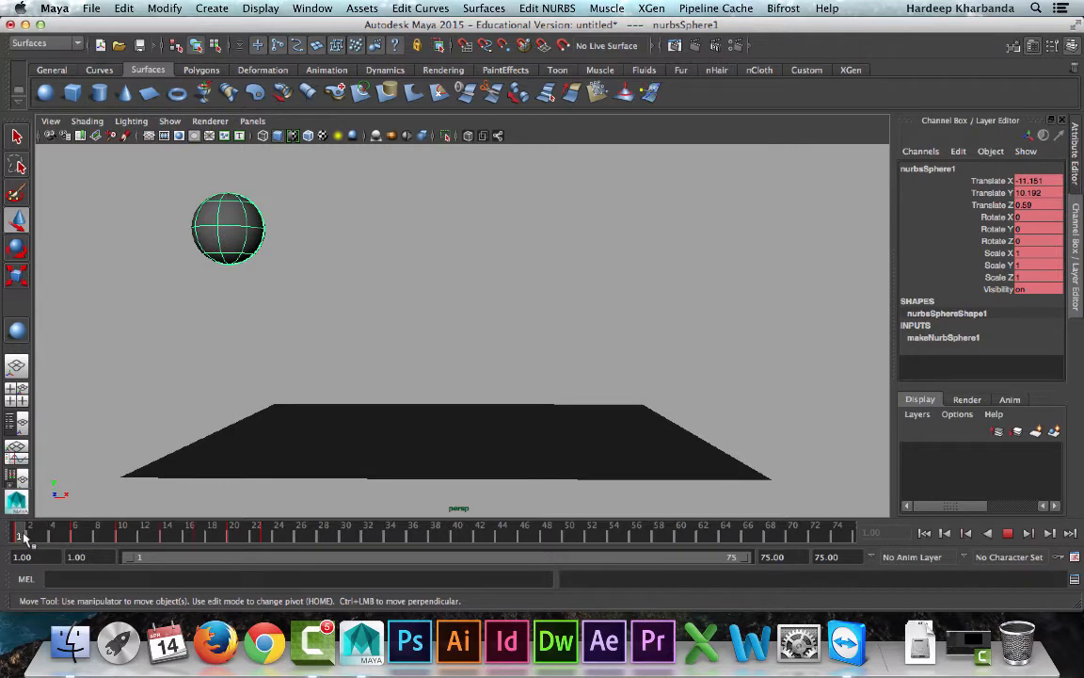
{"action": "left_click_drag", "start_coordinate": [25, 536], "coordinate": [73, 536]}
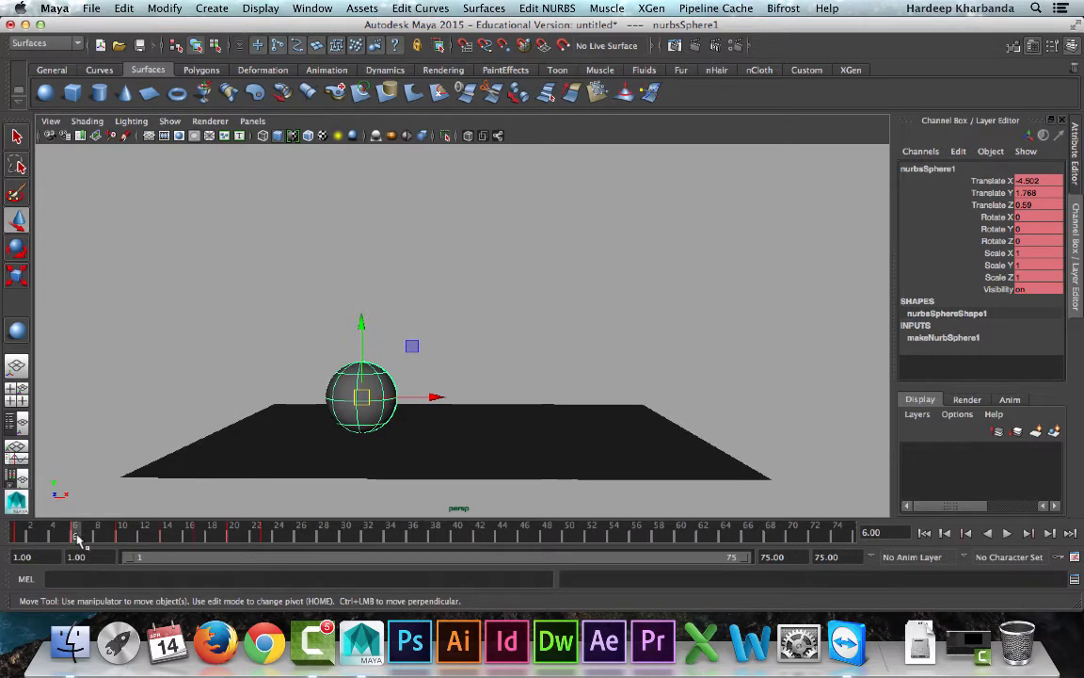
{"action": "left_click_drag", "start_coordinate": [79, 539], "coordinate": [98, 536]}
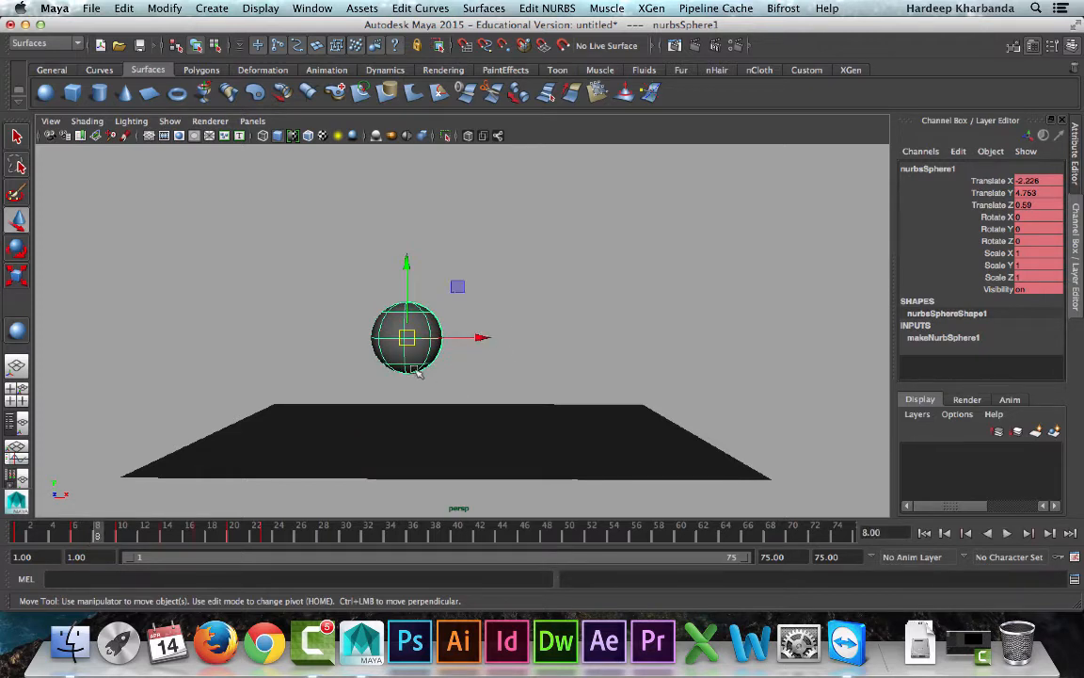
{"action": "key", "text": "alt+v"}
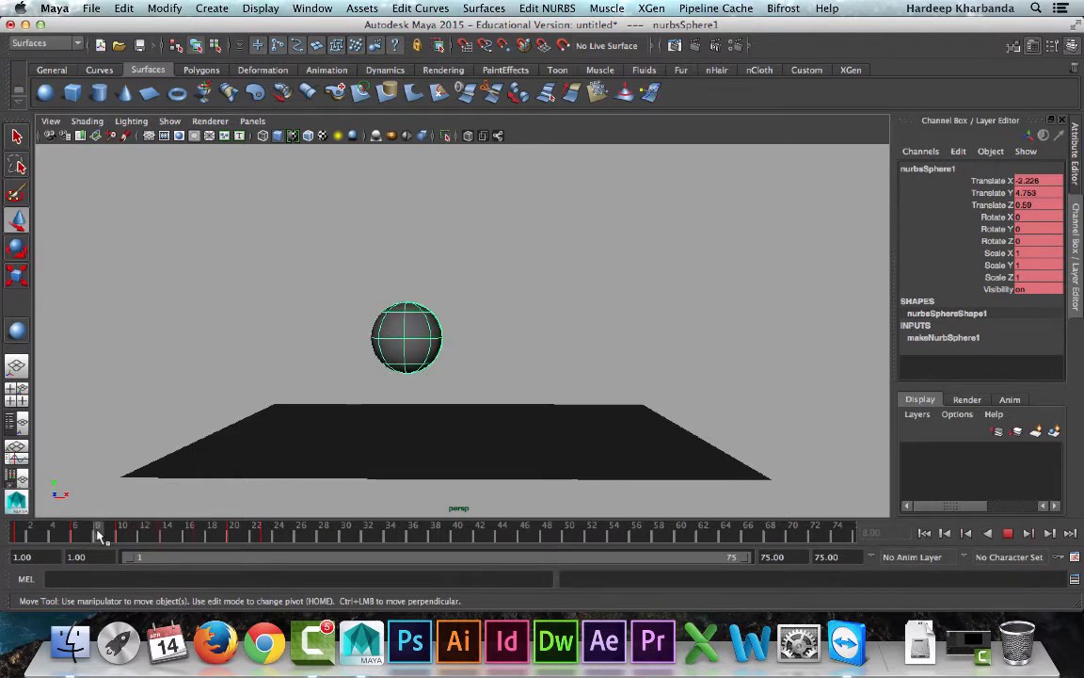
{"action": "left_click_drag", "start_coordinate": [97, 535], "coordinate": [123, 538]}
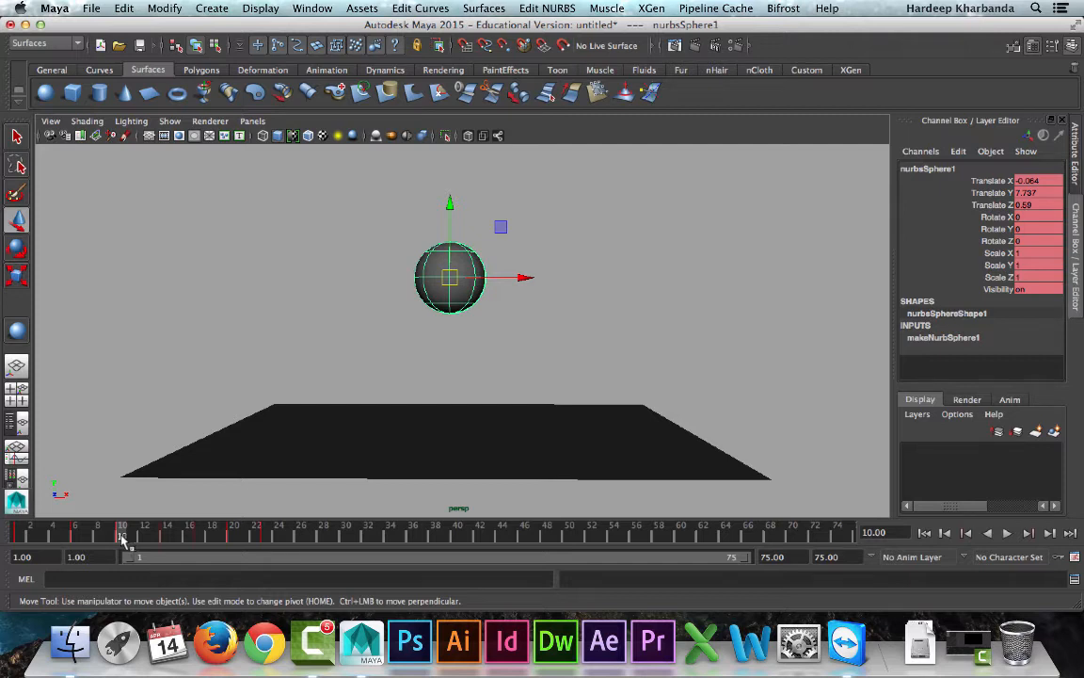
{"action": "key", "text": "alt+v"}
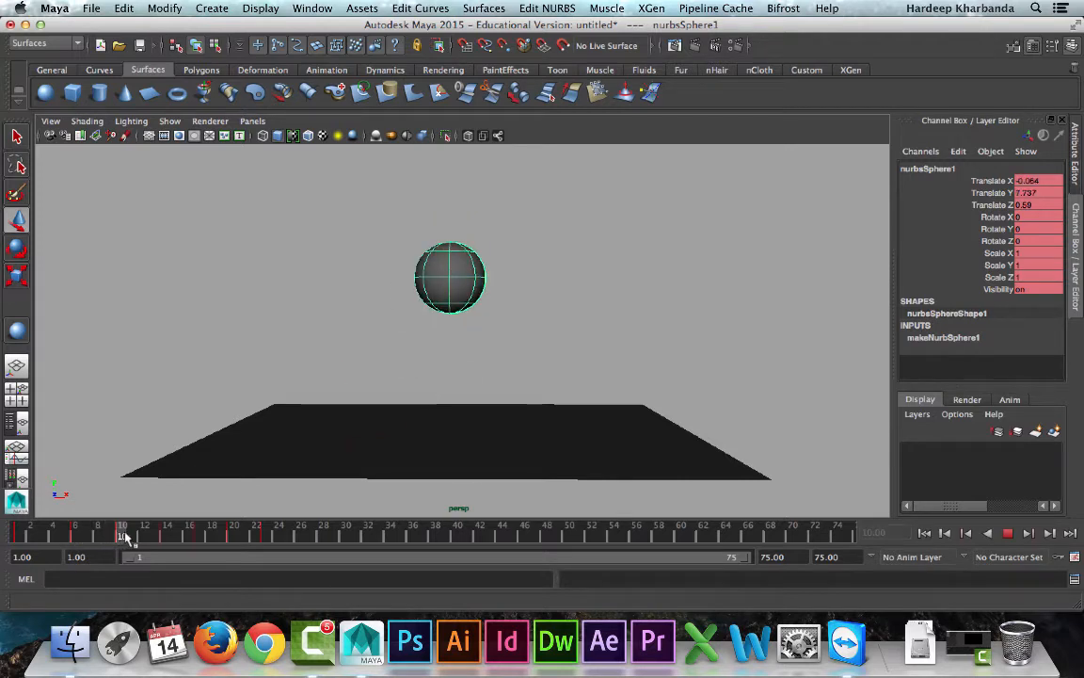
{"action": "left_click_drag", "start_coordinate": [125, 536], "coordinate": [143, 538]}
{"action": "key", "text": "alt+v"}
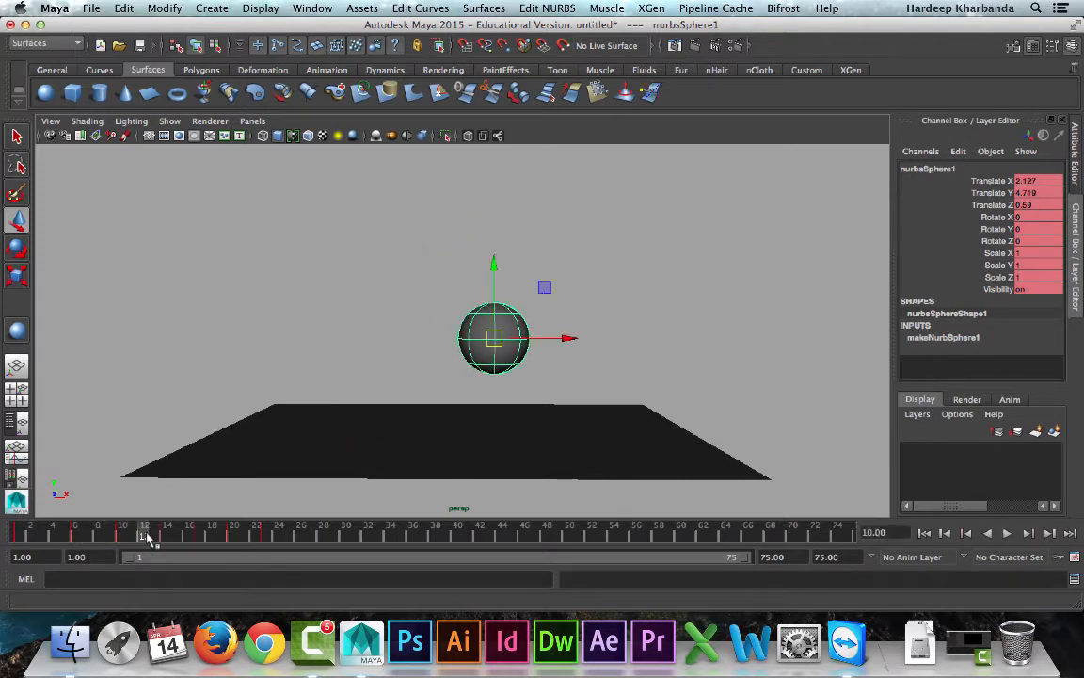
Compare the sphere's keyed poses at frames 6 and 10 and the in-between motion at frame 7
{"action": "left_click", "coordinate": [122, 537]}
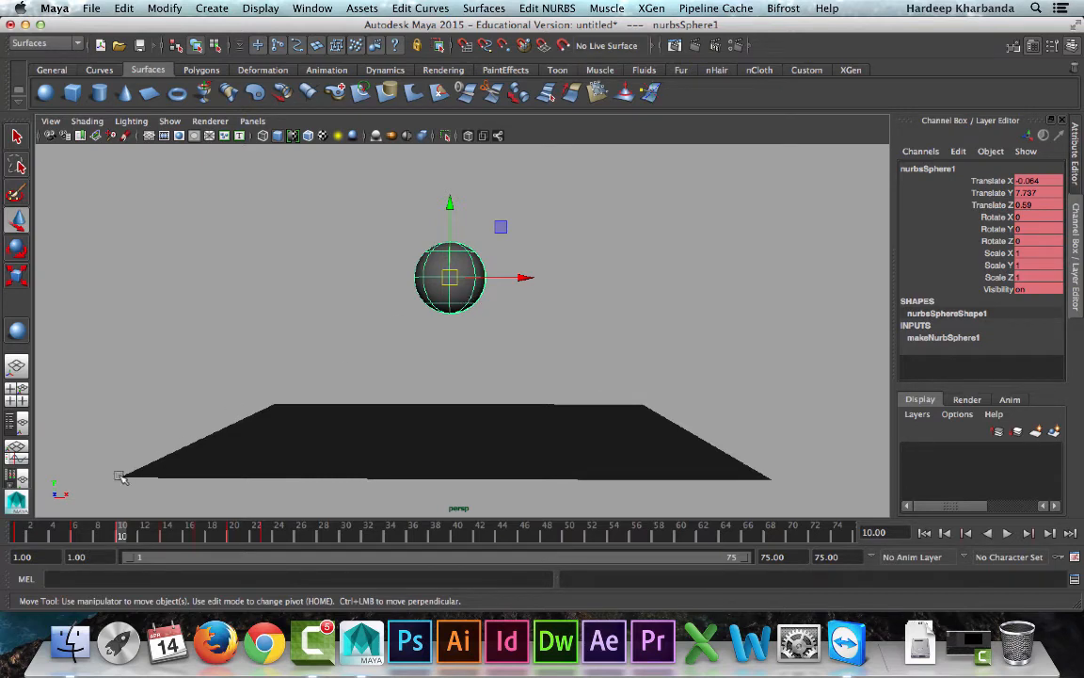
{"action": "left_click", "coordinate": [66, 534]}
{"action": "key", "text": "alt+v"}
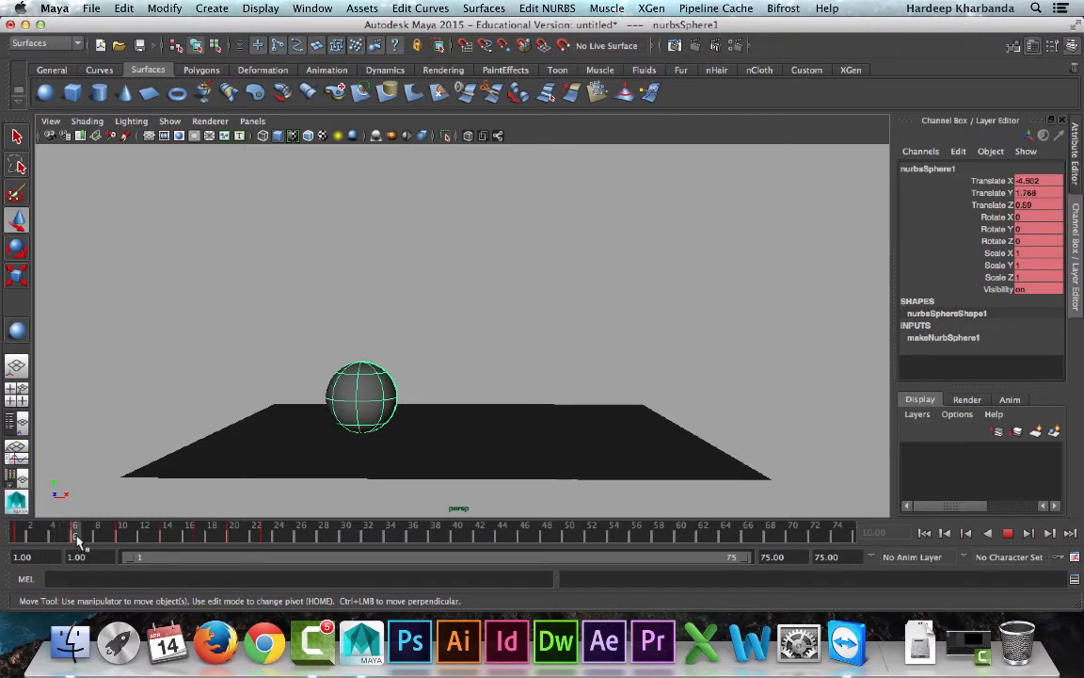
{"action": "key", "text": "alt+v"}
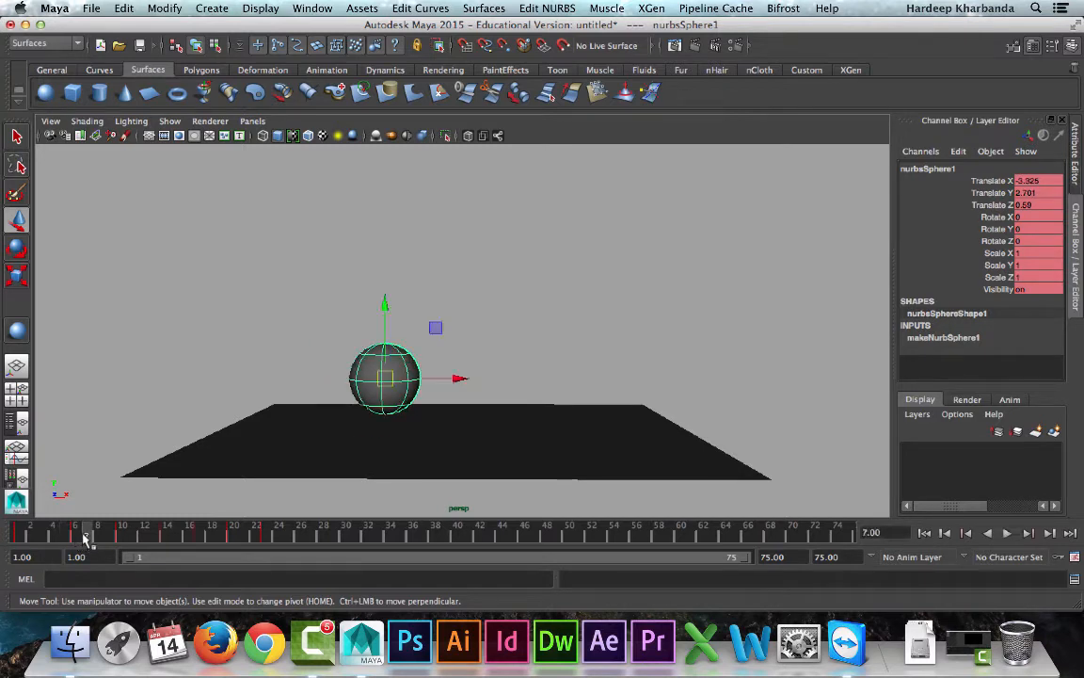
{"action": "left_click", "coordinate": [121, 533]}
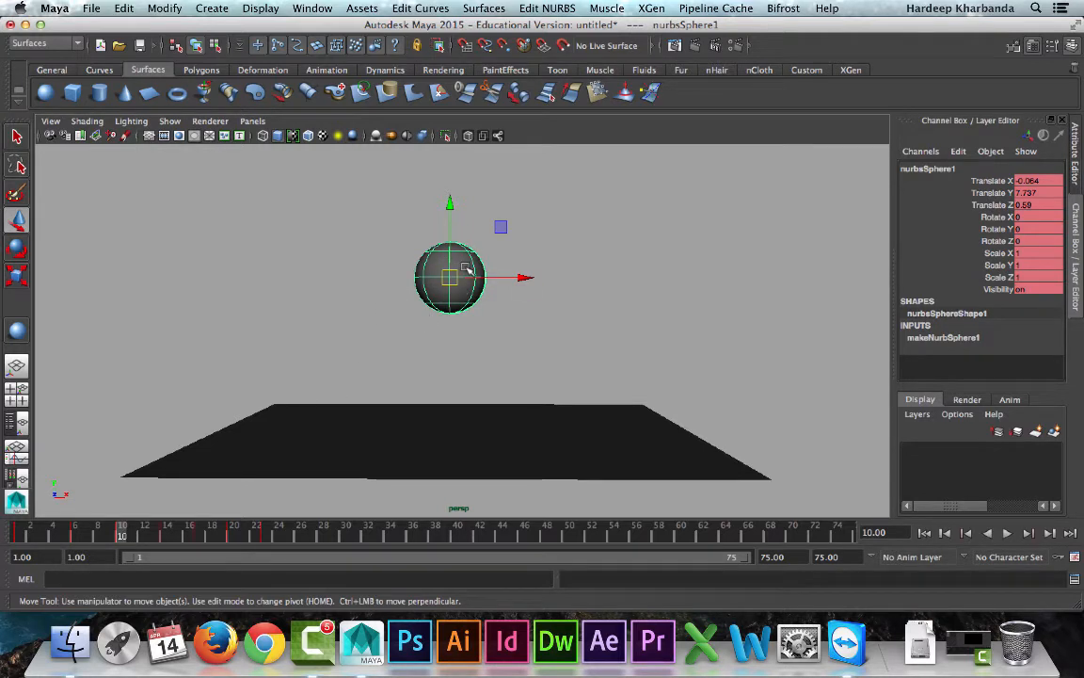
Go through the sphere's keyed poses at frames 6, 14, 17, 20 and 23
{"action": "left_click", "coordinate": [77, 537]}
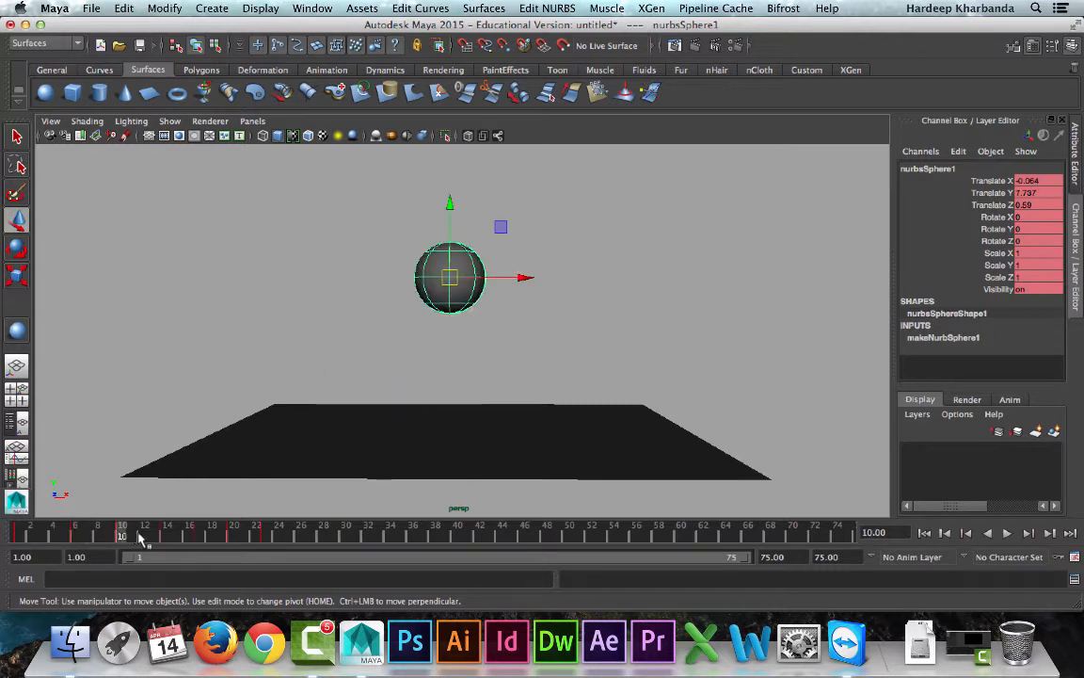
{"action": "left_click", "coordinate": [167, 535]}
{"action": "left_click", "coordinate": [201, 536]}
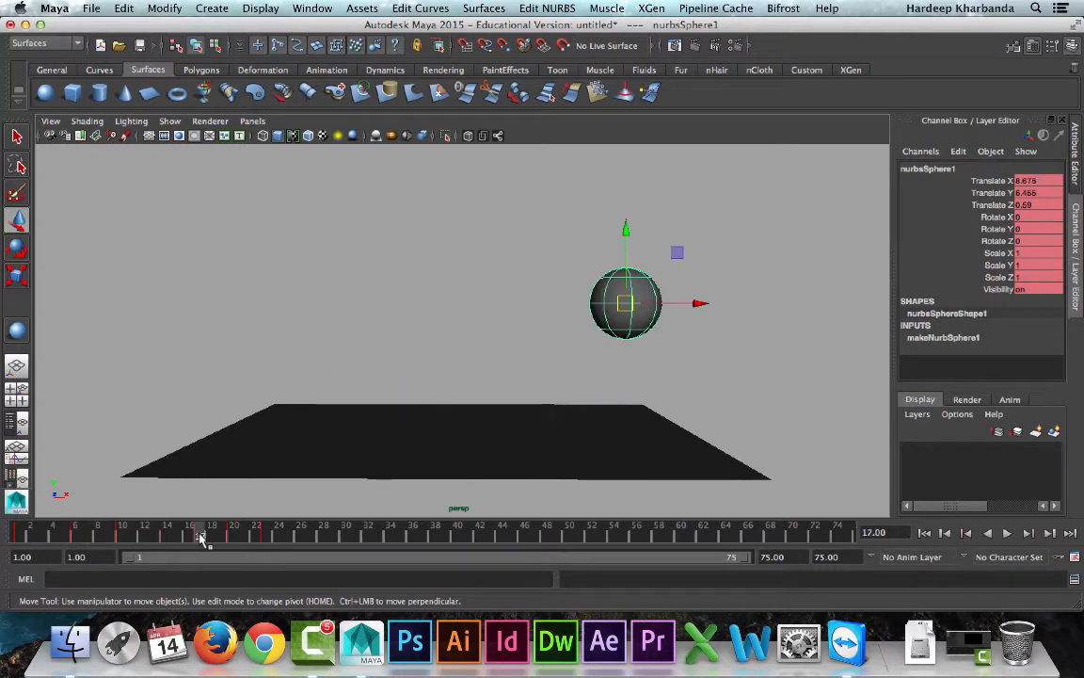
{"action": "left_click", "coordinate": [235, 537]}
{"action": "left_click", "coordinate": [267, 537]}
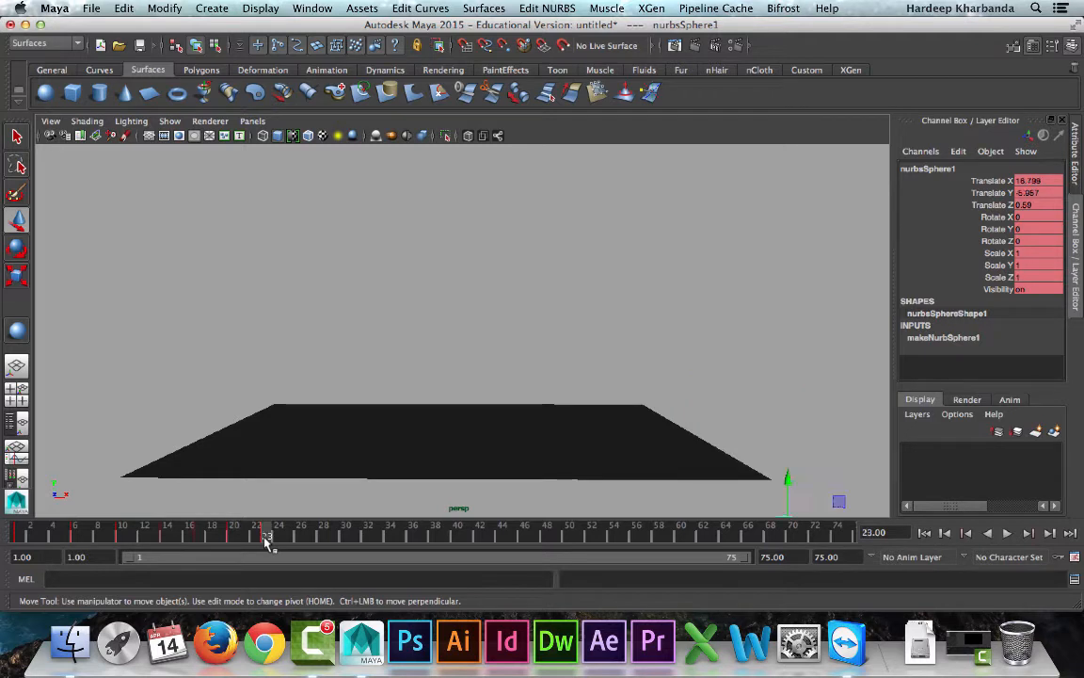
Review the last part of the sphere's motion up to frame 23 and return to frame 10
{"action": "key", "text": "alt+v"}
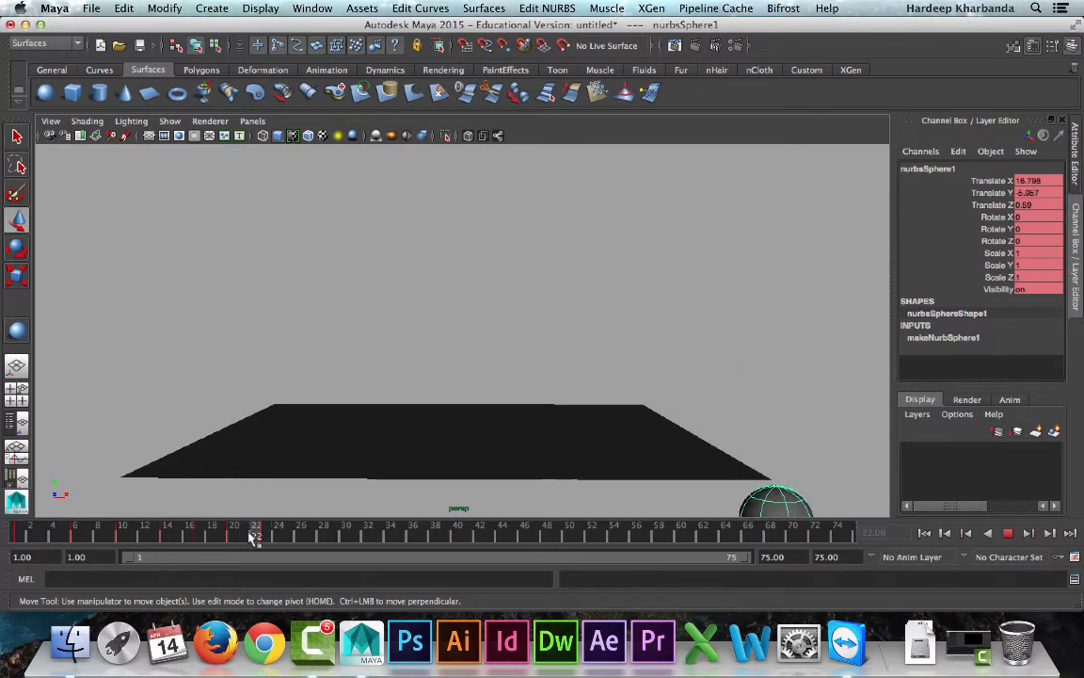
{"action": "left_click_drag", "start_coordinate": [237, 536], "coordinate": [268, 538]}
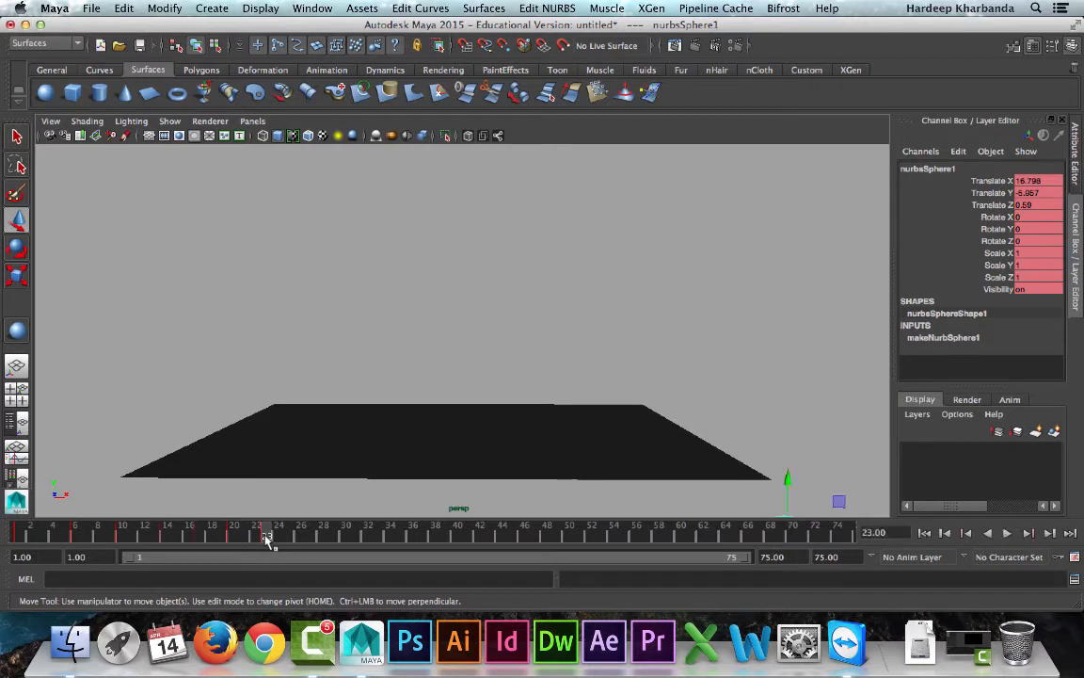
{"action": "left_click", "coordinate": [123, 538]}
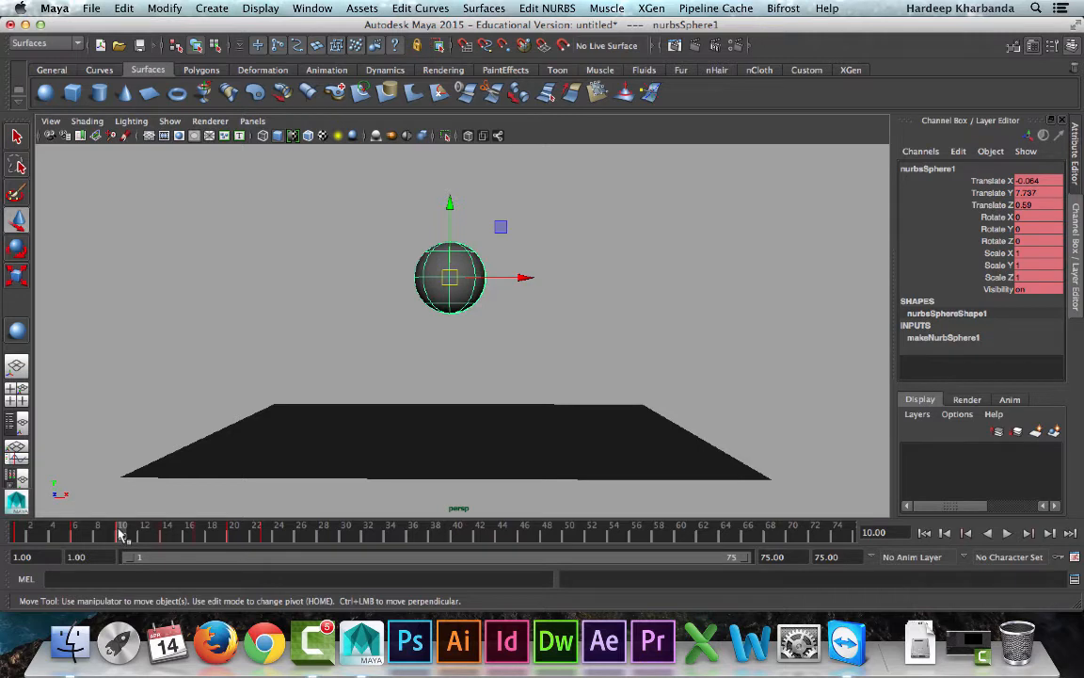
Open the Graph Editor for the sphere, place it beside the sphere in the viewport and frame all its animation curves
{"action": "left_click", "coordinate": [314, 9]}
{"action": "mouse_move", "coordinate": [376, 62]}
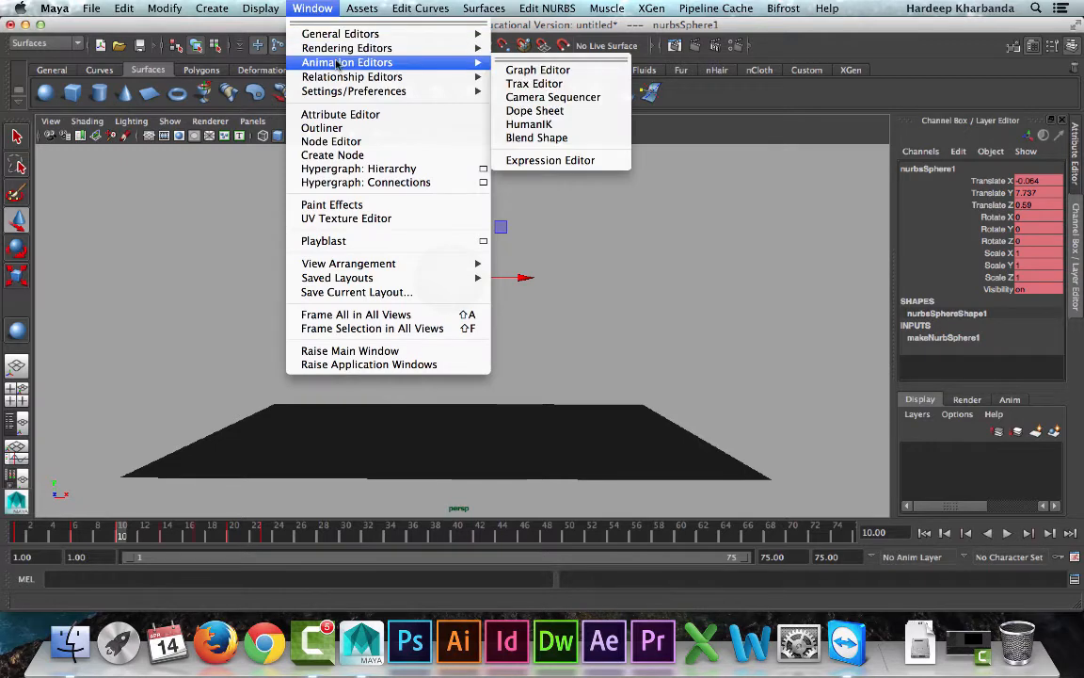
{"action": "left_click", "coordinate": [547, 69]}
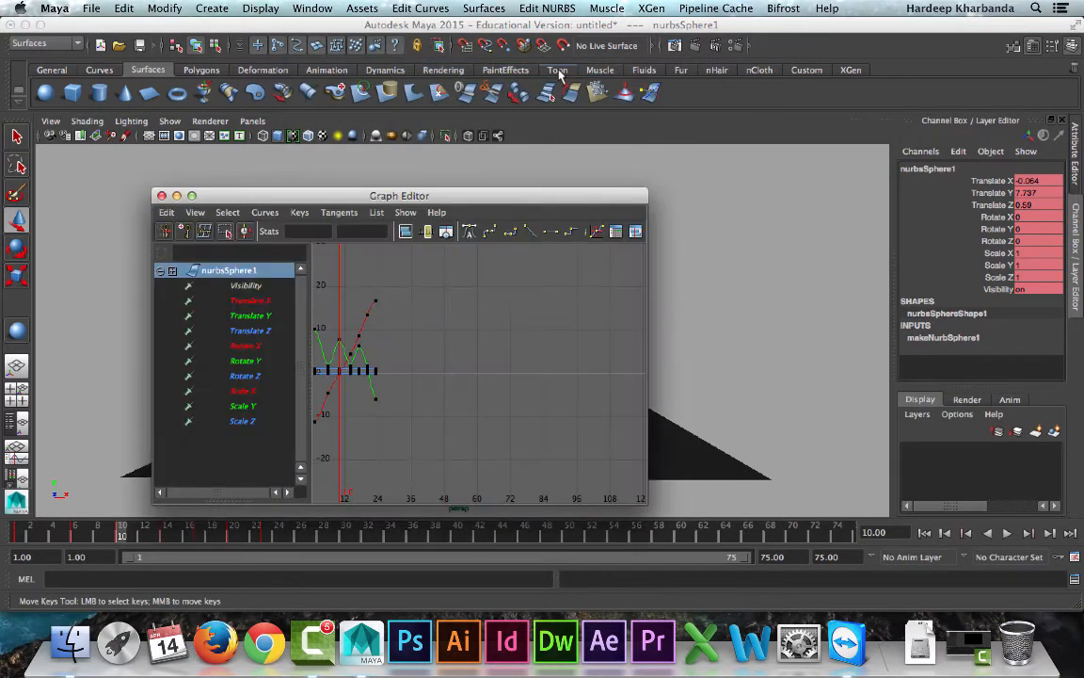
{"action": "left_click_drag", "start_coordinate": [471, 194], "coordinate": [832, 149]}
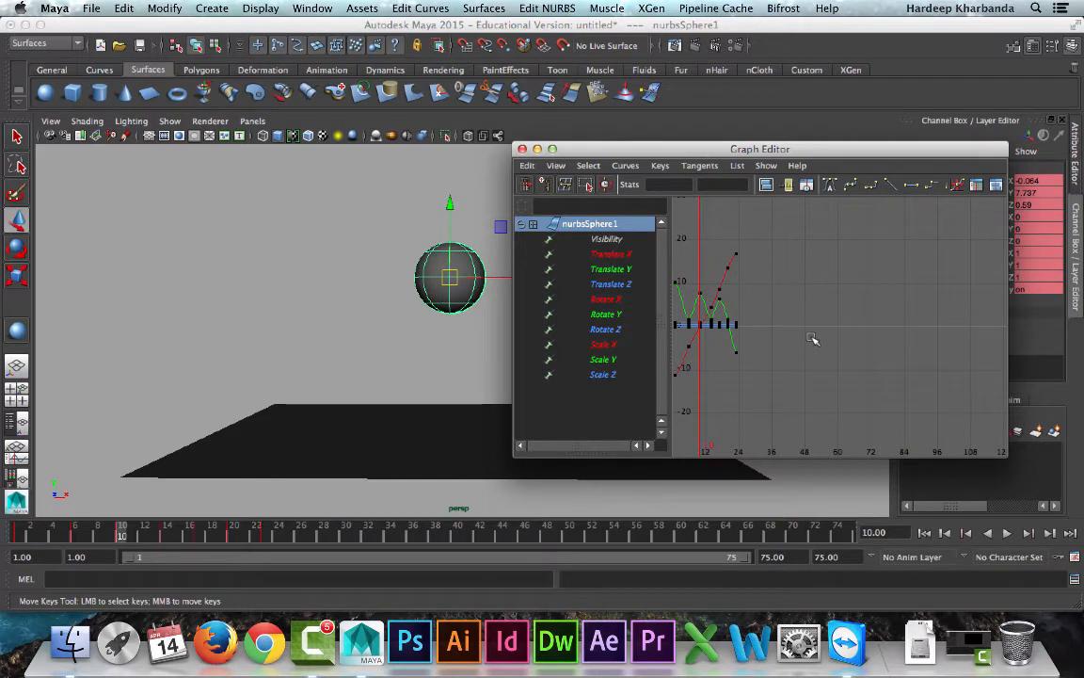
{"action": "key", "text": "f"}
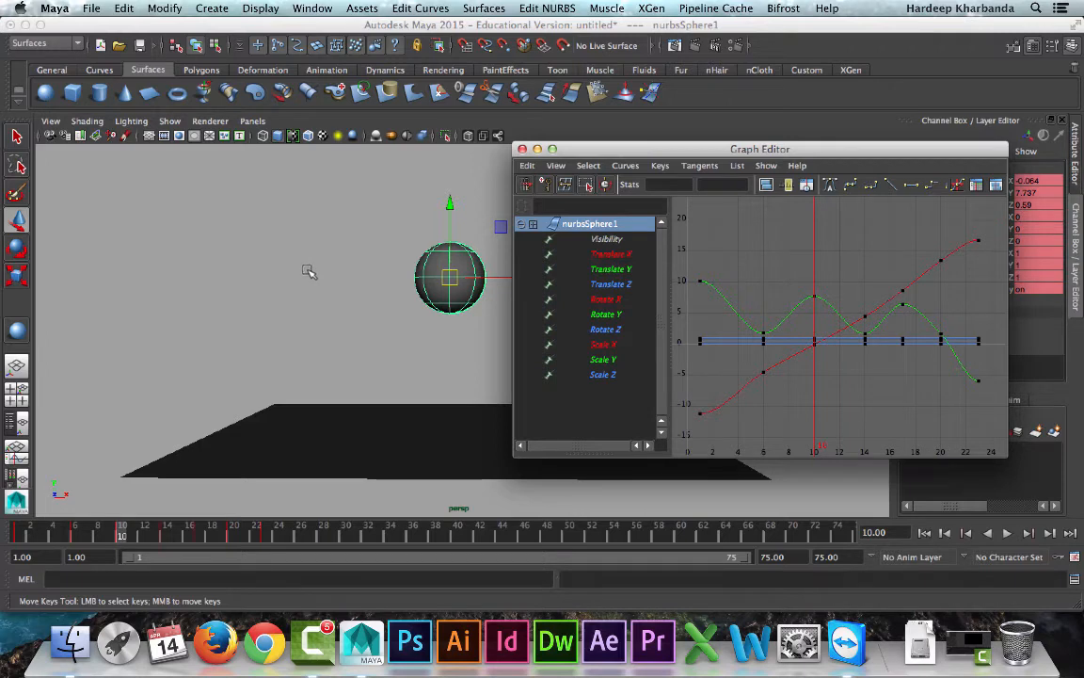
{"action": "left_click_drag", "start_coordinate": [774, 148], "coordinate": [787, 158]}
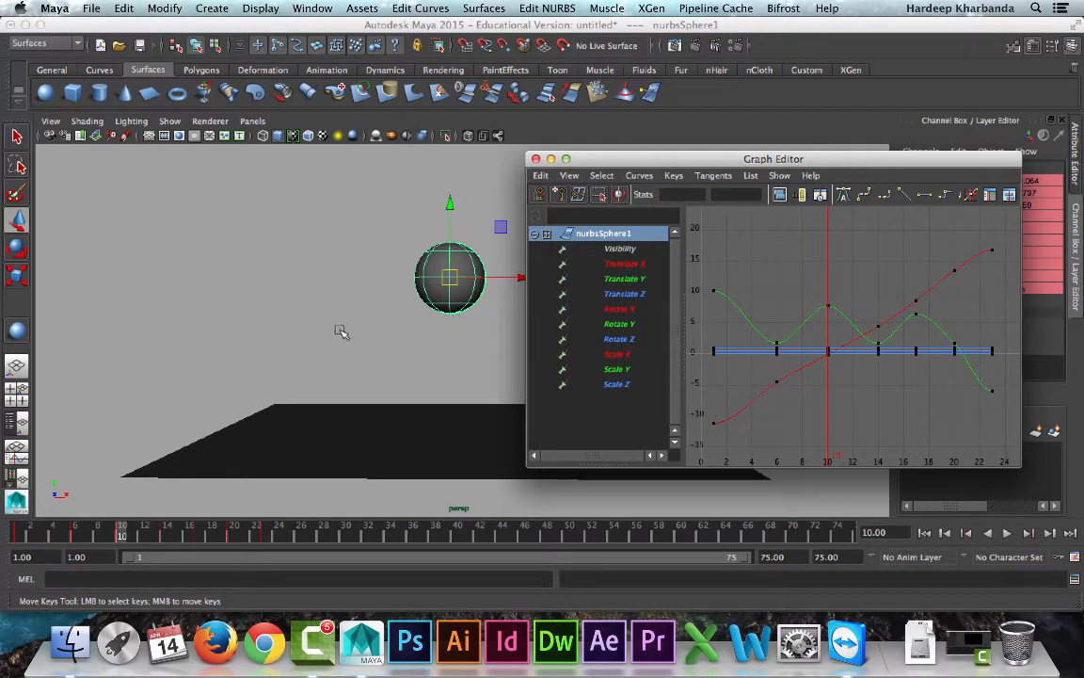
Compare the Graph Editor contents with the plane selected, with nothing selected and with the sphere selected
{"action": "left_click", "coordinate": [400, 427]}
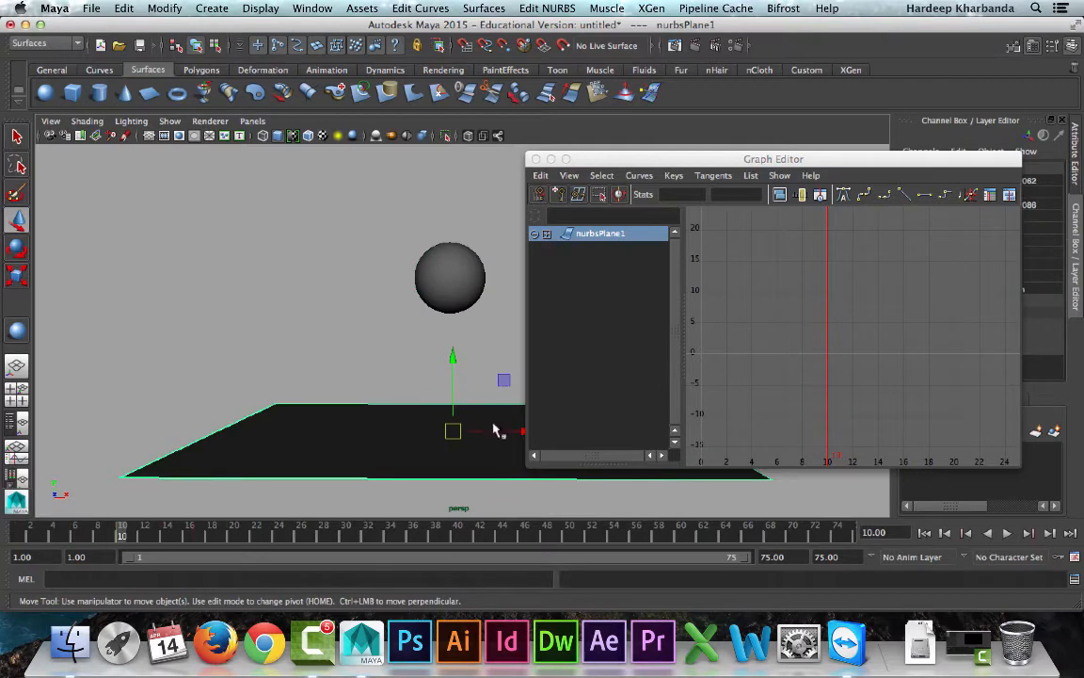
{"action": "left_click", "coordinate": [231, 272]}
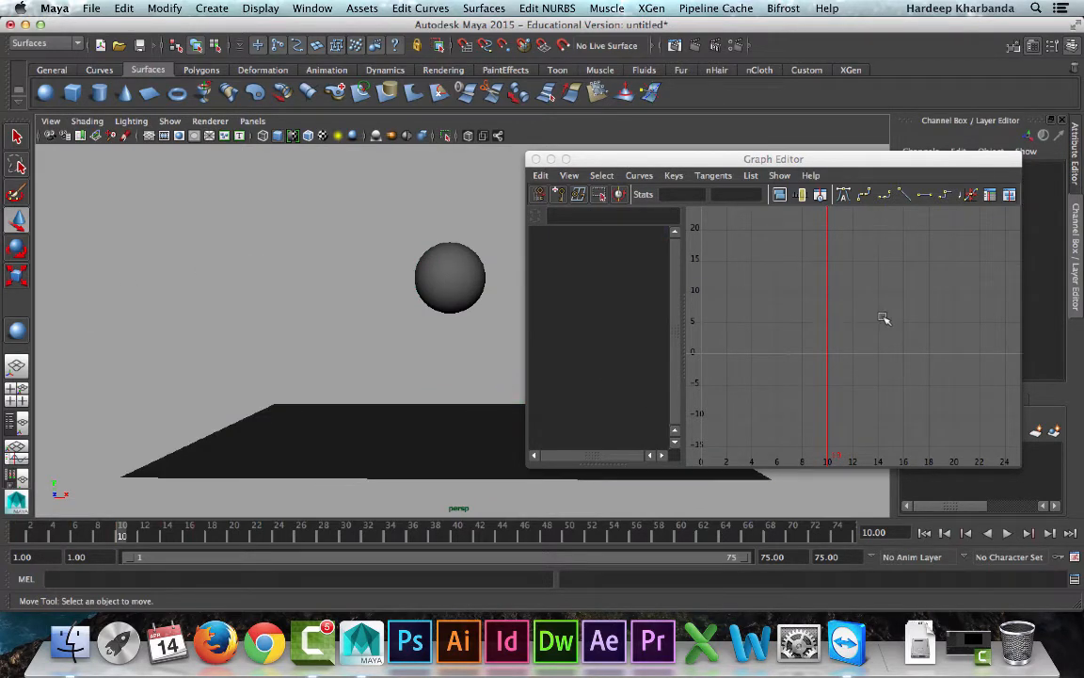
{"action": "left_click", "coordinate": [438, 272]}
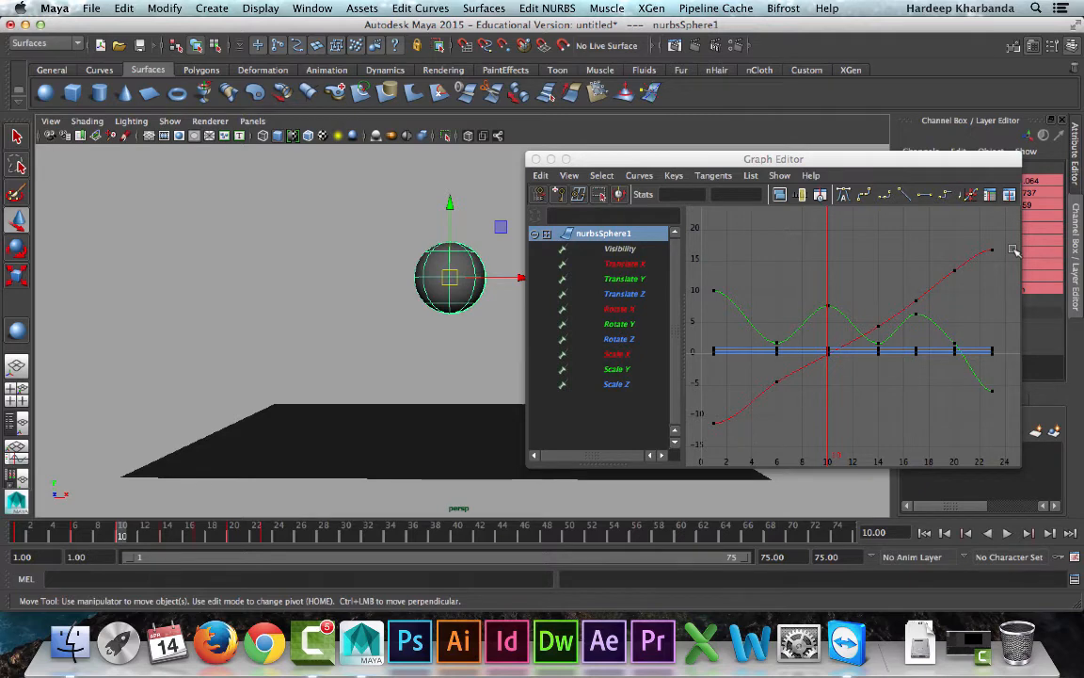
Isolate the sphere's Translate X and then its Translate Y curve, relating Translate Y to the motion at frames 10 and 6
{"action": "left_click", "coordinate": [625, 264]}
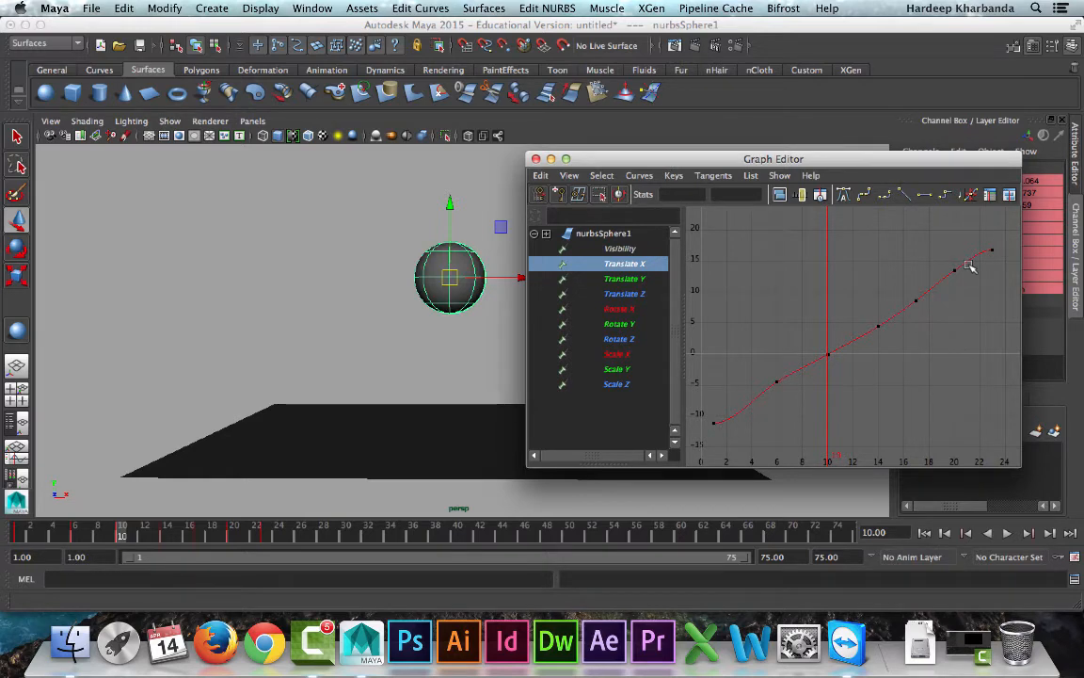
{"action": "left_click", "coordinate": [618, 280]}
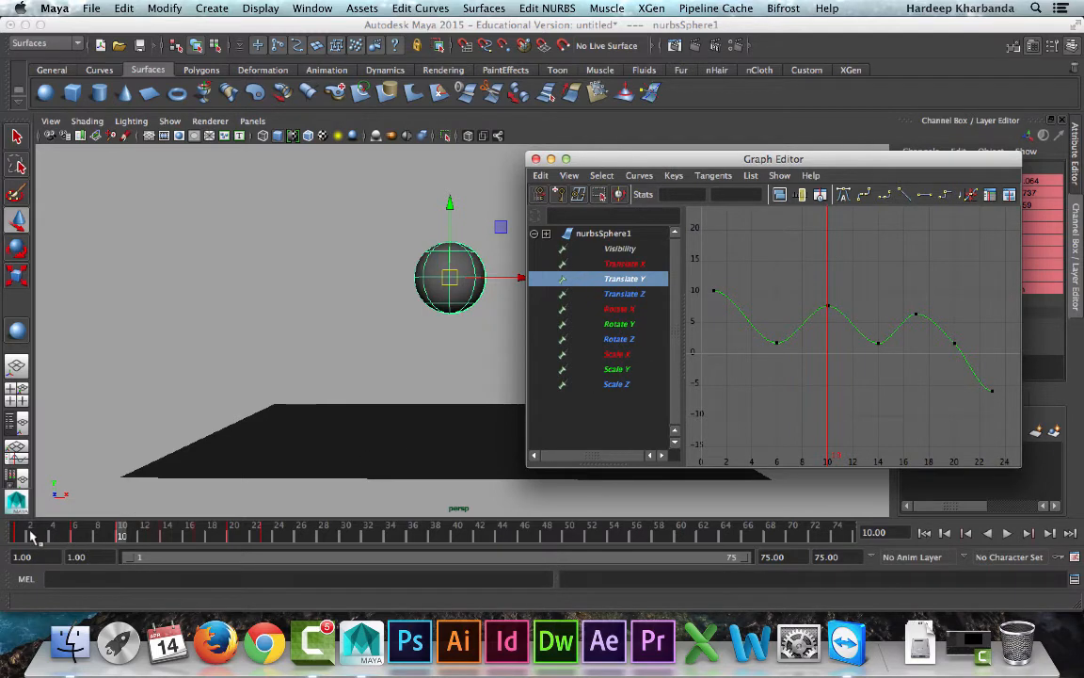
{"action": "left_click_drag", "start_coordinate": [30, 533], "coordinate": [128, 541]}
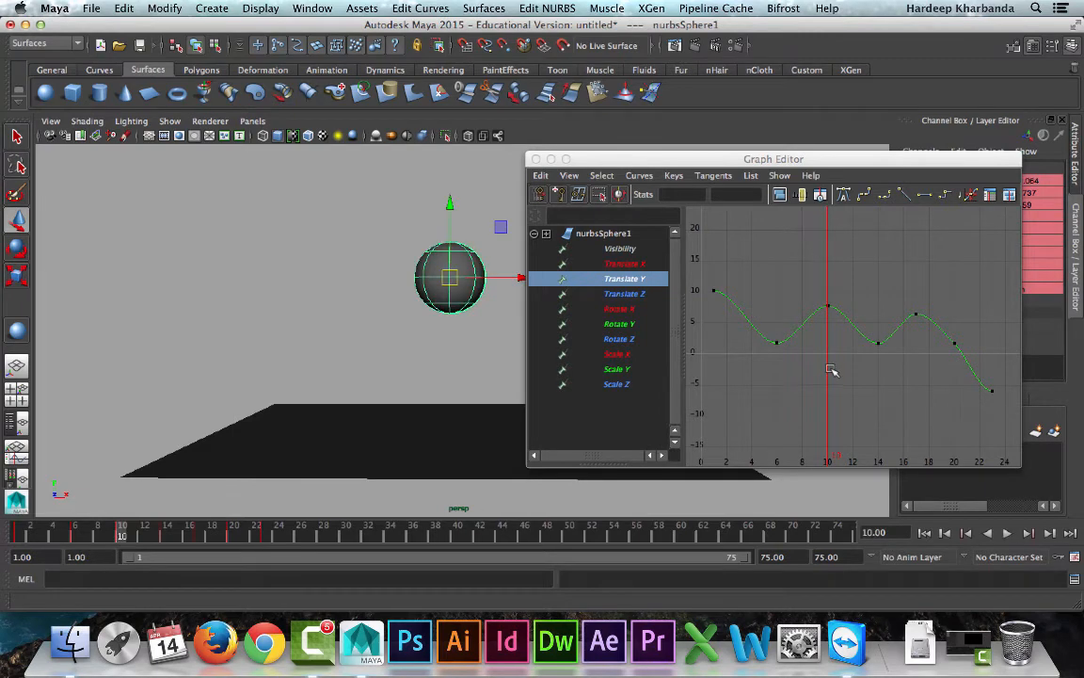
{"action": "mouse_move", "coordinate": [29, 534]}
{"action": "left_mouse_down"}
{"action": "mouse_move", "coordinate": [157, 539]}
{"action": "mouse_move", "coordinate": [123, 538]}
{"action": "left_mouse_up"}
{"action": "left_click_drag", "start_coordinate": [26, 536], "coordinate": [76, 537]}
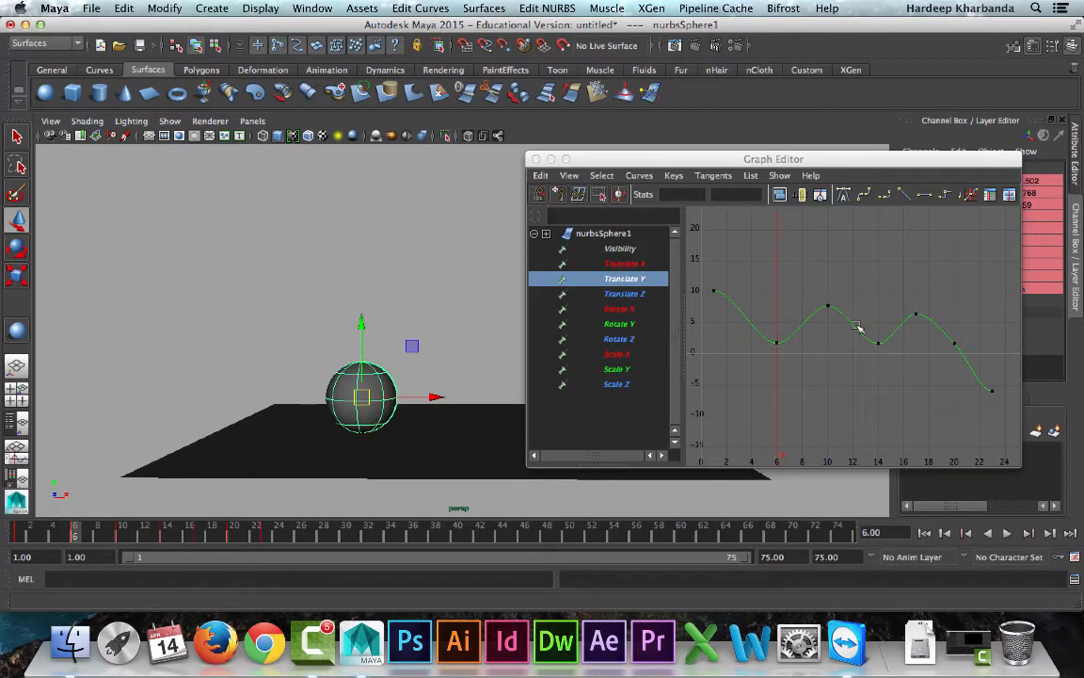
{"action": "mouse_move", "coordinate": [33, 536]}
{"action": "left_mouse_down"}
{"action": "mouse_move", "coordinate": [18, 533]}
{"action": "mouse_move", "coordinate": [75, 535]}
{"action": "left_mouse_up"}
{"action": "key", "text": "alt+v"}
{"action": "left_click_drag", "start_coordinate": [73, 535], "coordinate": [76, 539]}
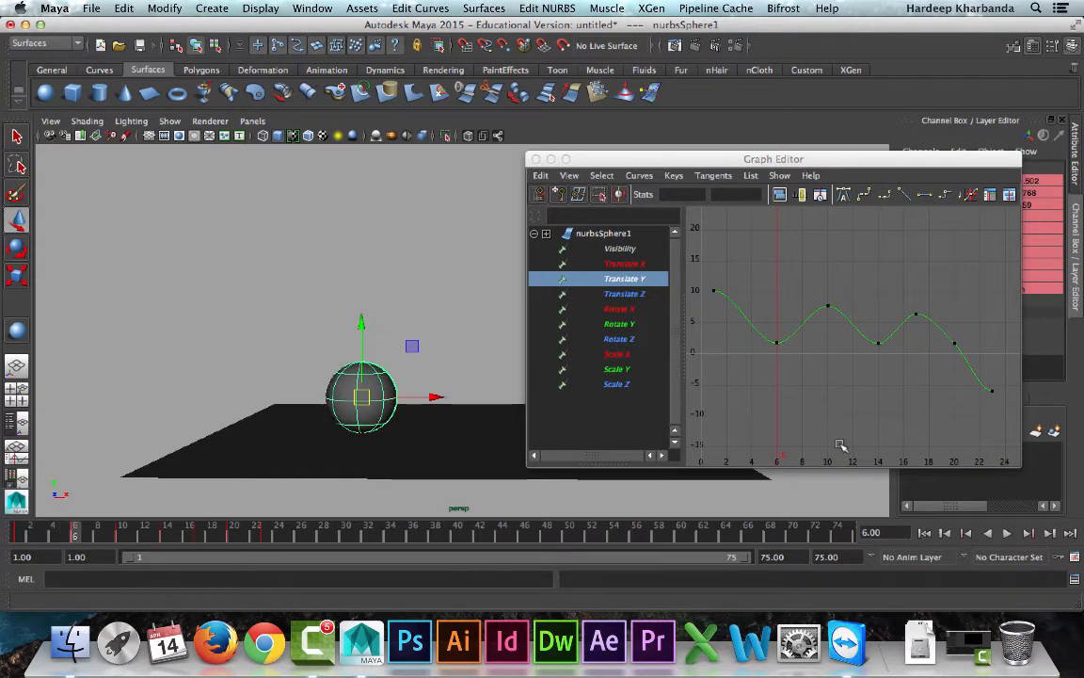
Inspect the Translate Y keys at frames 6 and 10 with their tangents, ending with no key selected
{"action": "left_click", "coordinate": [776, 341]}
{"action": "left_click_drag", "start_coordinate": [810, 289], "coordinate": [850, 323]}
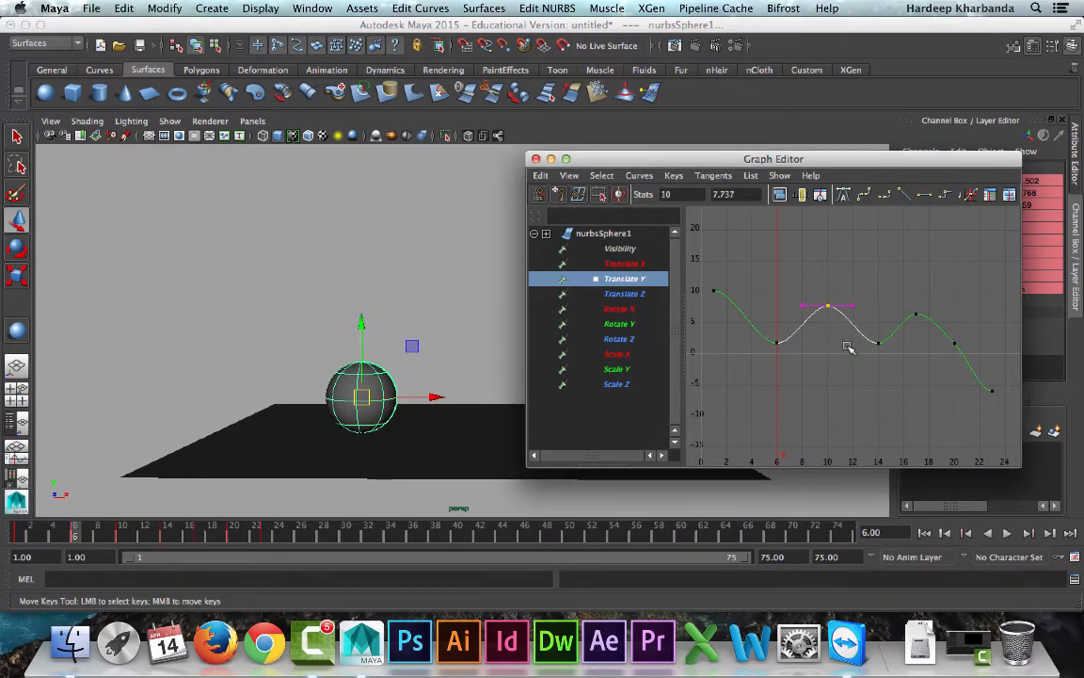
{"action": "left_click", "coordinate": [850, 347]}
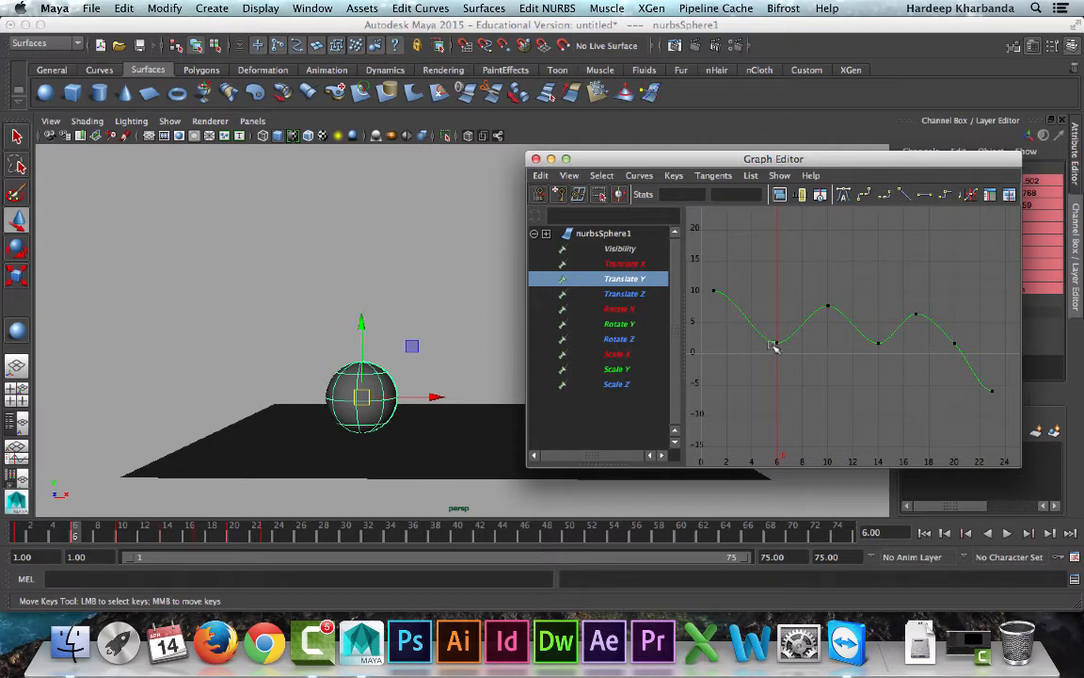
Examine how the sphere follows the Translate Y curve between frames 5 and 14, returning to frame 10
{"action": "left_click_drag", "start_coordinate": [68, 534], "coordinate": [66, 534]}
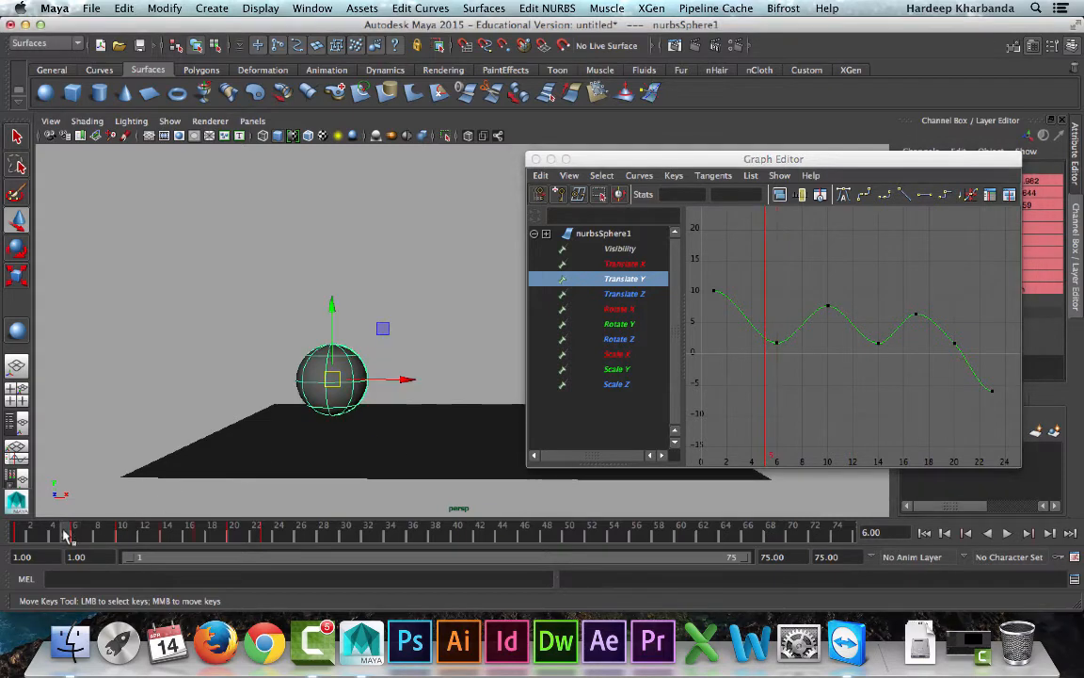
{"action": "key", "text": "alt+v"}
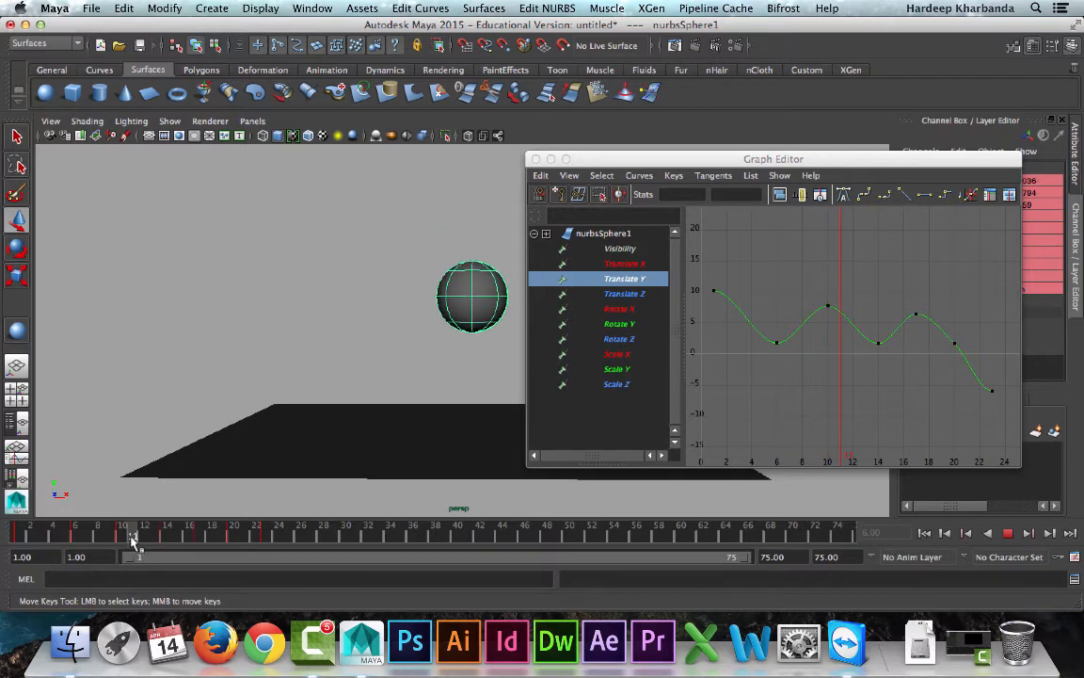
{"action": "left_click_drag", "start_coordinate": [137, 537], "coordinate": [165, 536]}
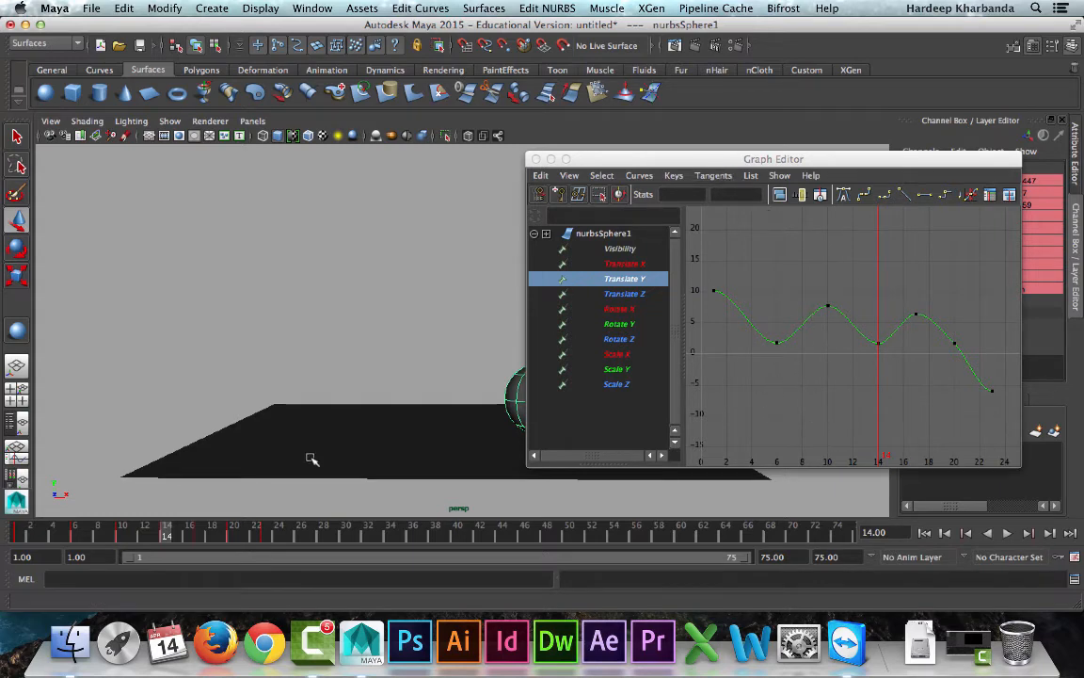
{"action": "left_click", "coordinate": [122, 534]}
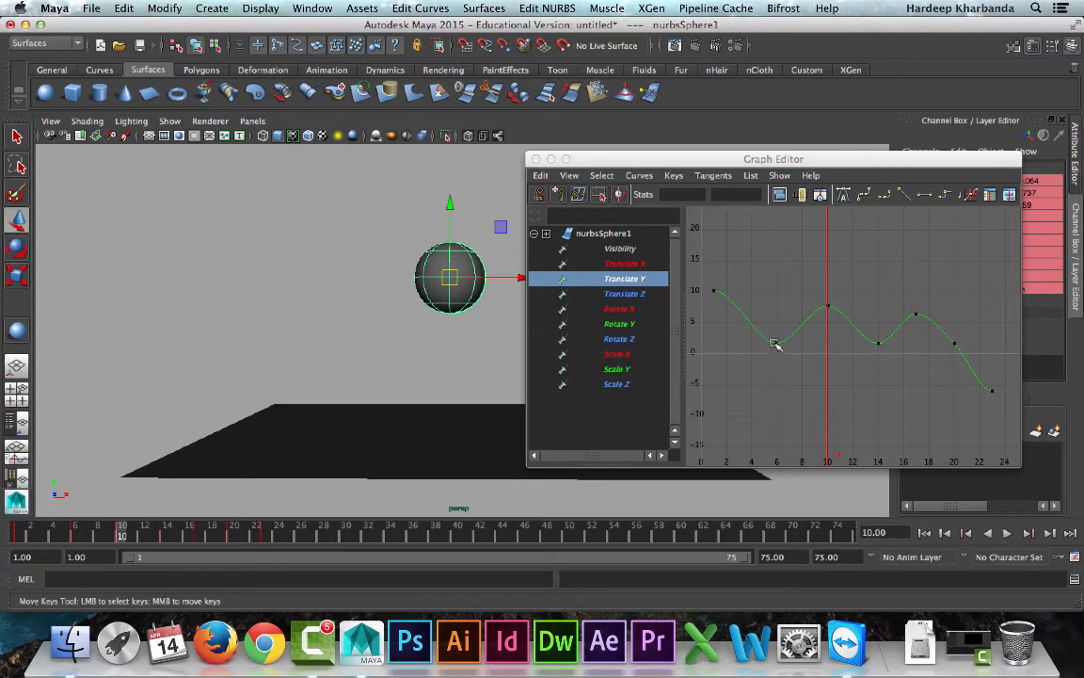
Try steepening the incoming tangent of the Translate Y key at frame 6, checking the sphere at frame 7
{"action": "left_click", "coordinate": [768, 326]}
{"action": "left_click", "coordinate": [776, 343]}
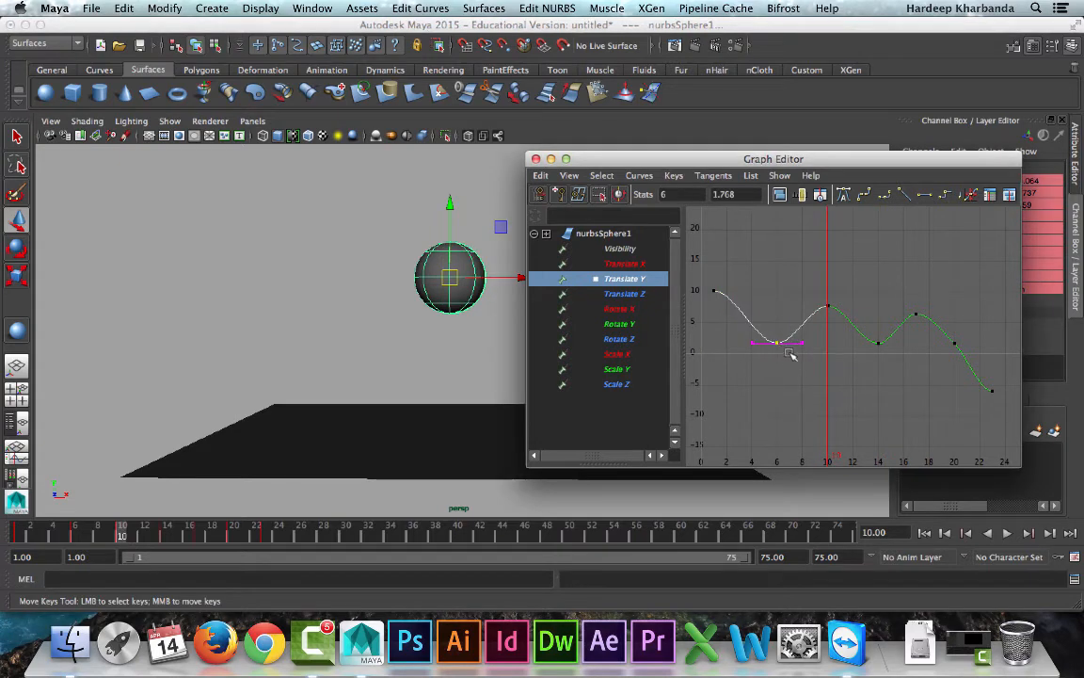
{"action": "left_click", "coordinate": [754, 342]}
{"action": "mouse_move", "coordinate": [756, 344]}
{"action": "middle_mouse_down"}
{"action": "mouse_move", "coordinate": [757, 353]}
{"action": "mouse_move", "coordinate": [750, 339]}
{"action": "mouse_move", "coordinate": [750, 351]}
{"action": "mouse_move", "coordinate": [721, 349]}
{"action": "mouse_move", "coordinate": [750, 341]}
{"action": "middle_mouse_up"}
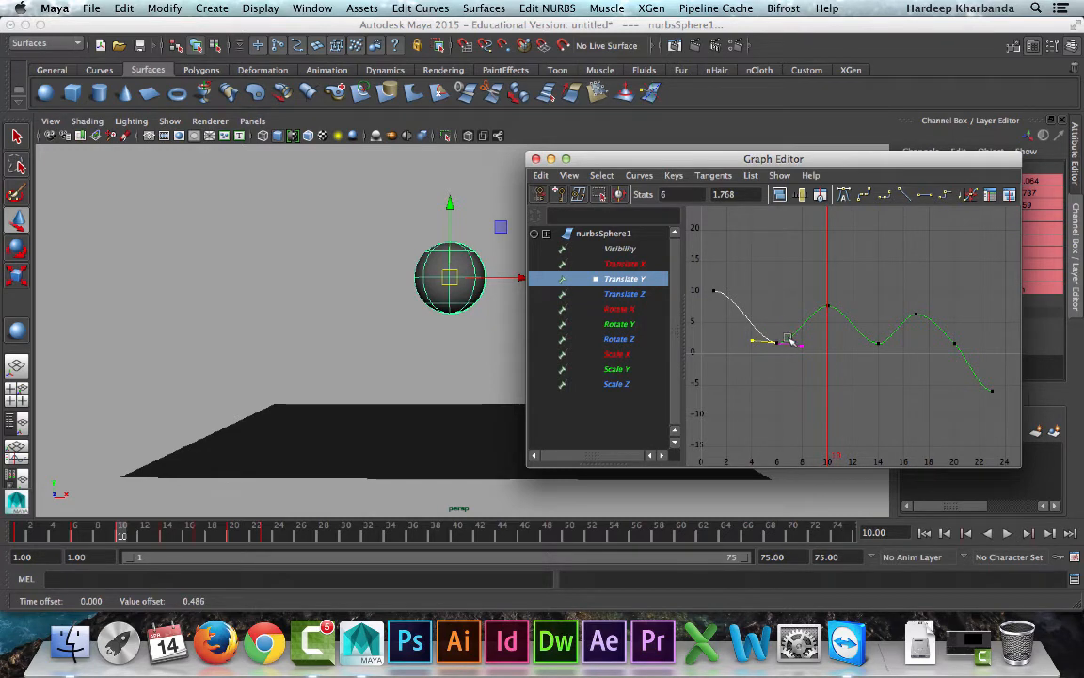
{"action": "middle_click_drag", "start_coordinate": [761, 355], "coordinate": [734, 290]}
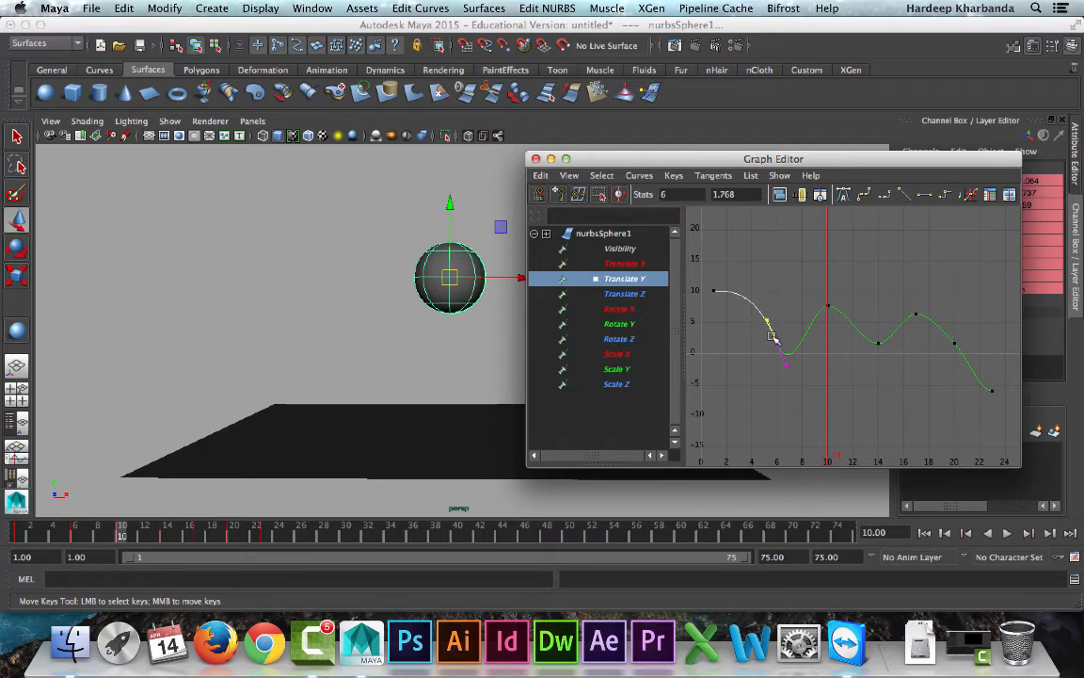
{"action": "middle_click_drag", "start_coordinate": [770, 328], "coordinate": [767, 318]}
{"action": "left_click_drag", "start_coordinate": [38, 534], "coordinate": [86, 535]}
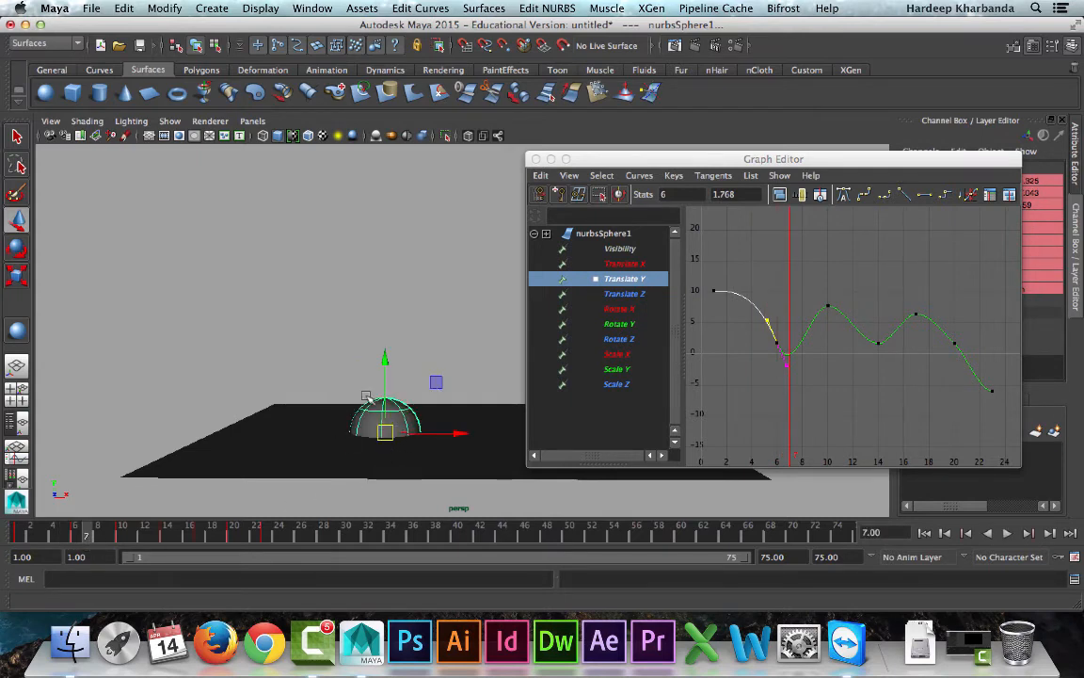
Return to frame 6 and try reshaping the bounce by raising the unified incoming and outgoing tangent handles of its Translate Y key
{"action": "key", "text": "alt+v"}
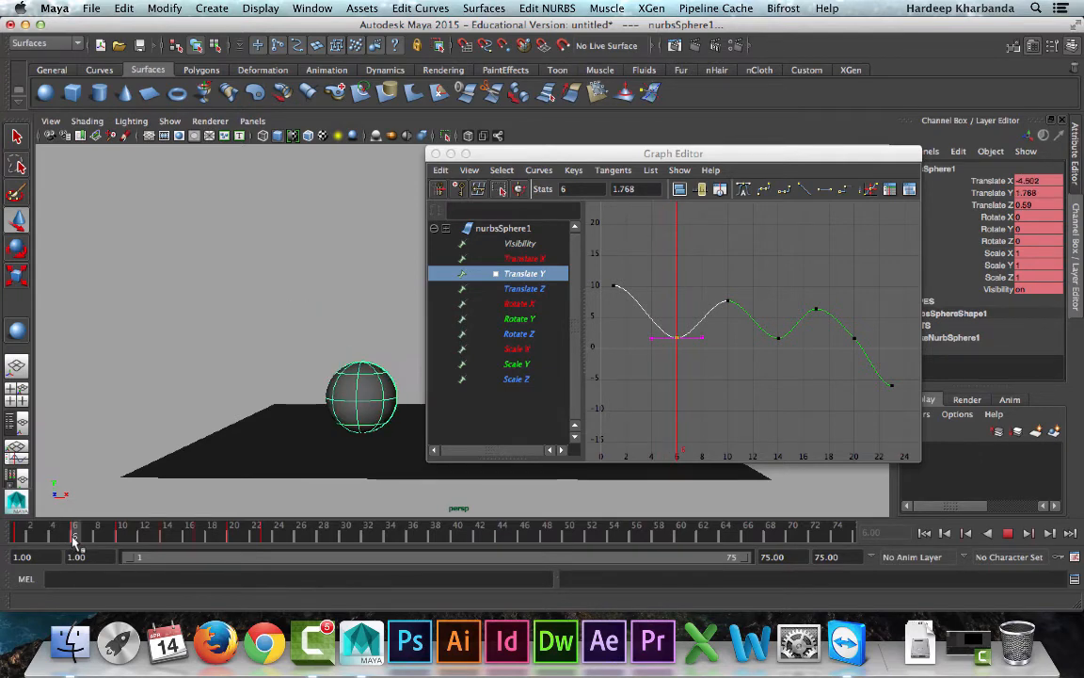
{"action": "mouse_move", "coordinate": [75, 538]}
{"action": "left_mouse_down"}
{"action": "mouse_move", "coordinate": [87, 537]}
{"action": "mouse_move", "coordinate": [77, 539]}
{"action": "left_mouse_up"}
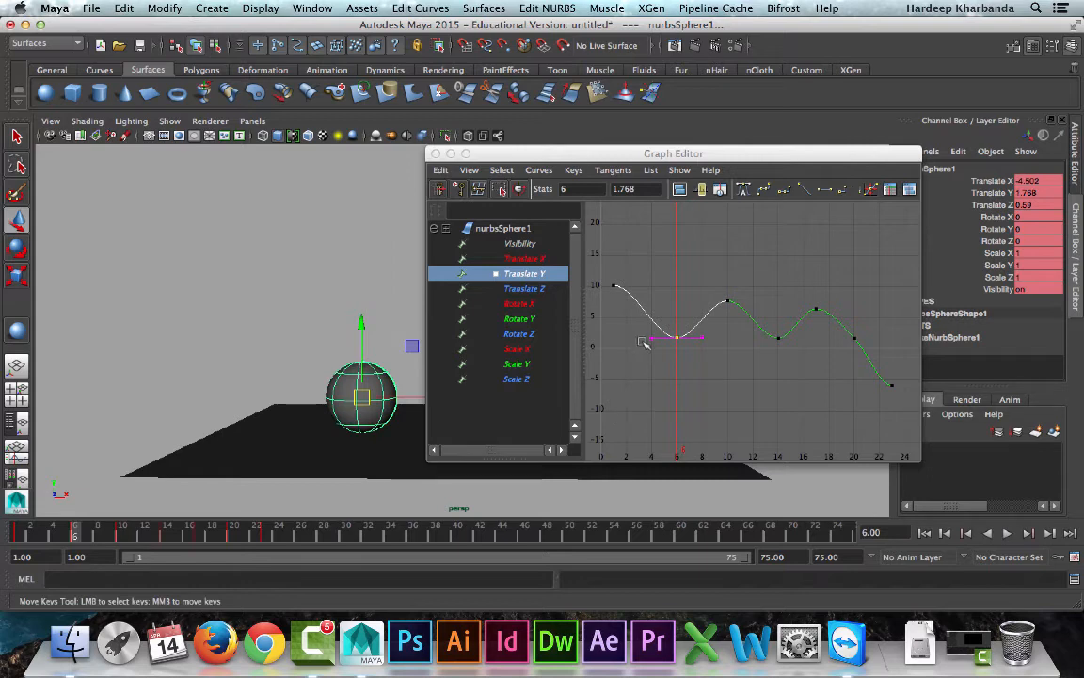
{"action": "left_click_drag", "start_coordinate": [640, 331], "coordinate": [664, 356]}
{"action": "middle_click_drag", "start_coordinate": [655, 339], "coordinate": [663, 308]}
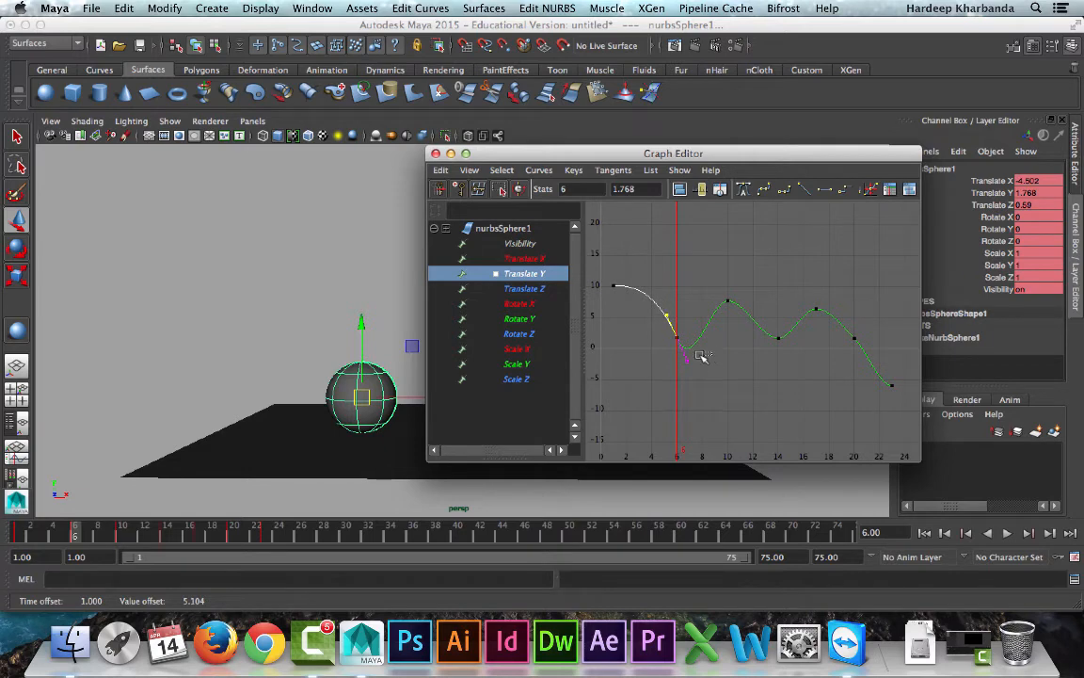
{"action": "left_click_drag", "start_coordinate": [703, 355], "coordinate": [689, 366]}
{"action": "middle_click_drag", "start_coordinate": [690, 361], "coordinate": [692, 318]}
{"action": "left_click_drag", "start_coordinate": [40, 532], "coordinate": [74, 534]}
{"action": "left_click_drag", "start_coordinate": [653, 351], "coordinate": [674, 371]}
{"action": "middle_click_drag", "start_coordinate": [665, 361], "coordinate": [653, 342]}
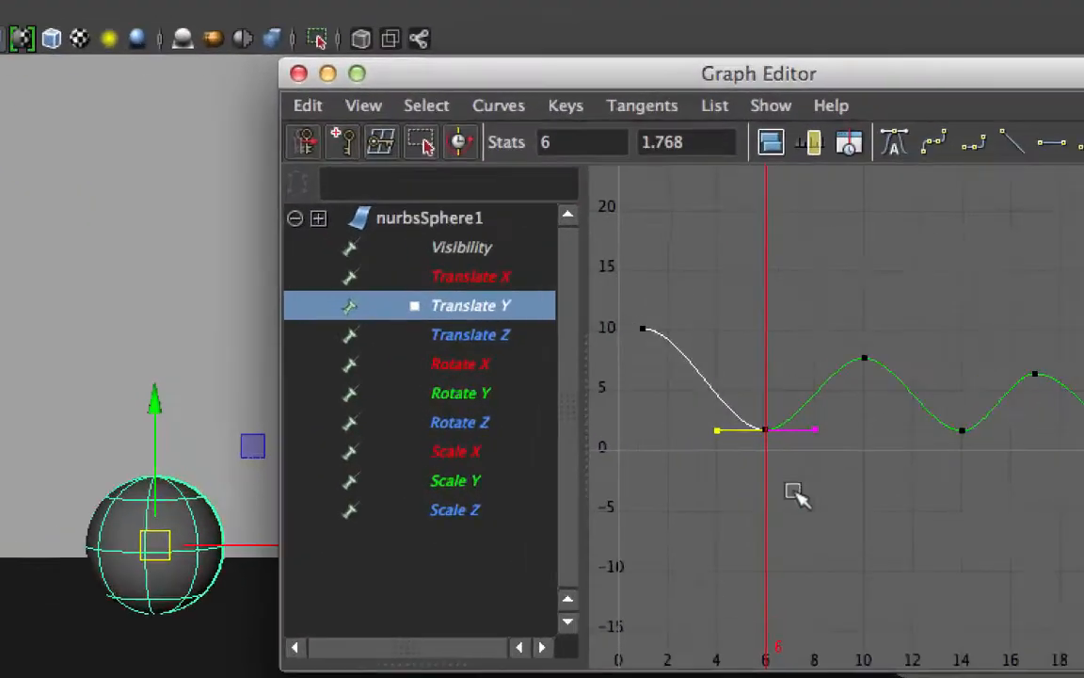
Break the tangents of the Translate Y key at frame 6
{"action": "left_click", "coordinate": [594, 448]}
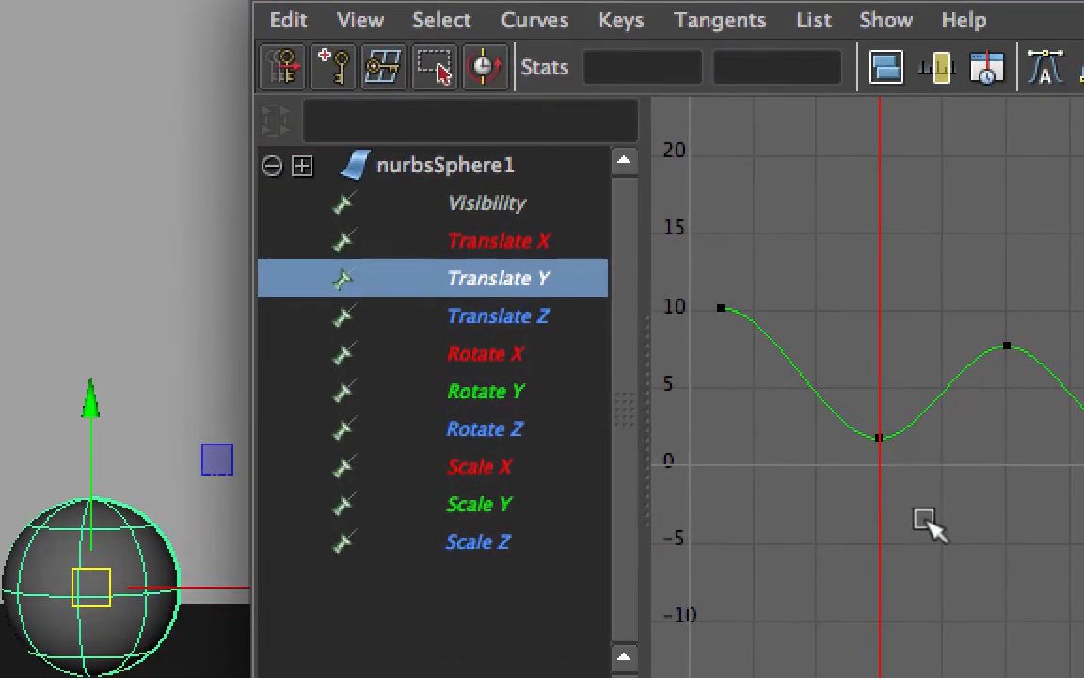
{"action": "left_click_drag", "start_coordinate": [841, 397], "coordinate": [919, 467]}
{"action": "left_click", "coordinate": [715, 23]}
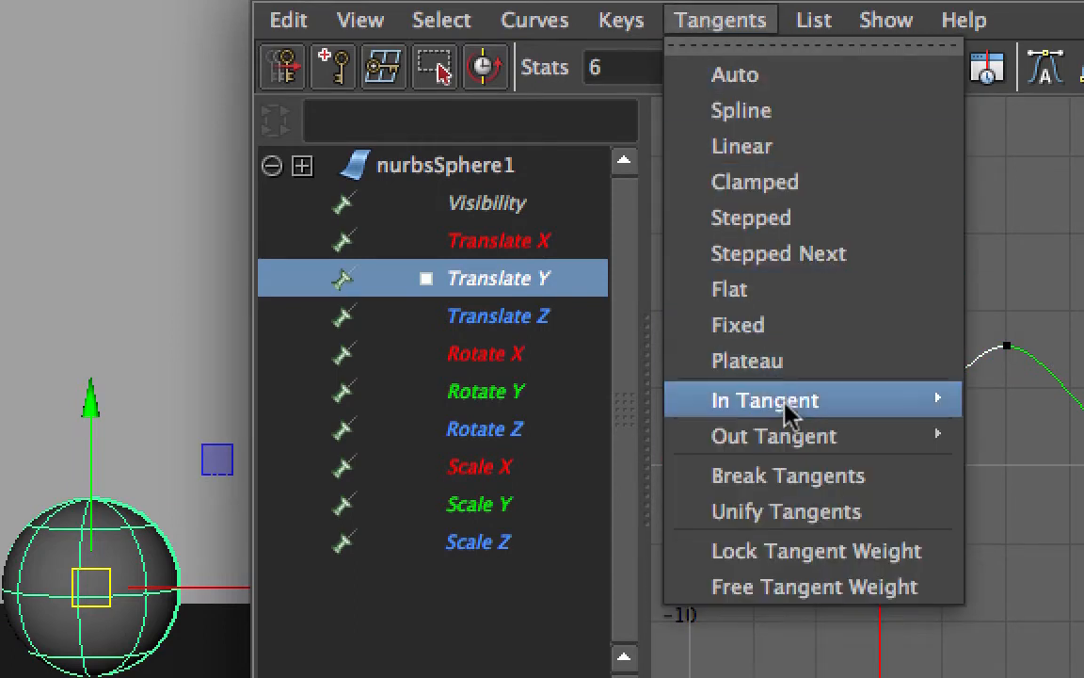
{"action": "left_click", "coordinate": [810, 477]}
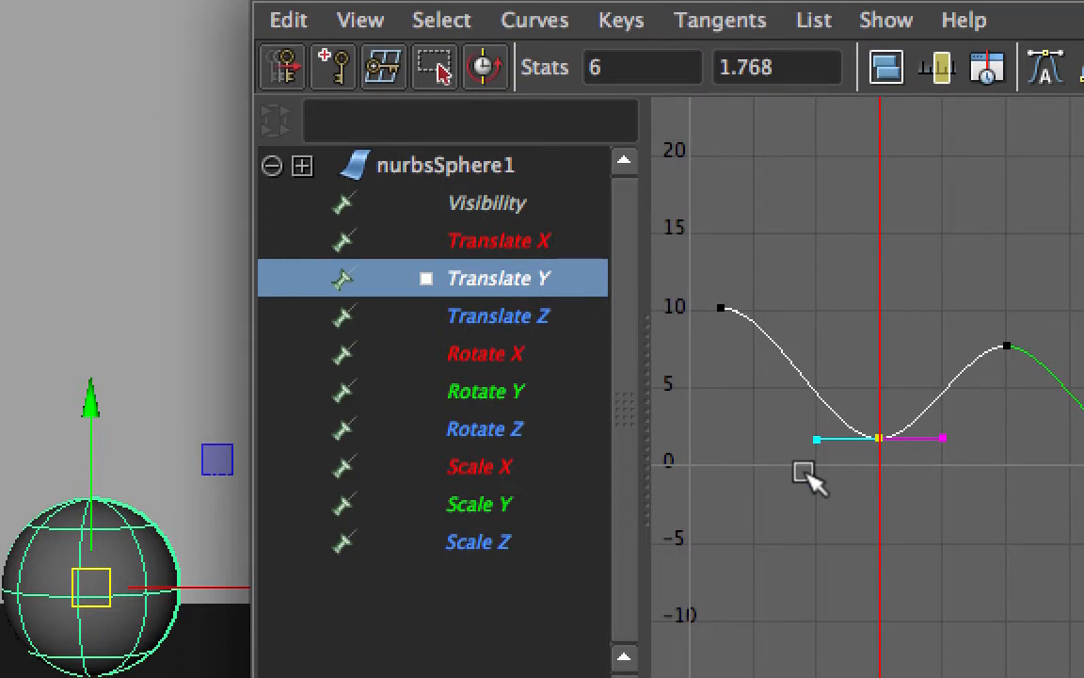
Steepen only the incoming tangent of the frame 6 Translate Y key, raising its handle about 4.5 units and shifting it 1 frame later
{"action": "left_click", "coordinate": [808, 466]}
{"action": "left_click_drag", "start_coordinate": [852, 395], "coordinate": [911, 458]}
{"action": "left_click_drag", "start_coordinate": [795, 411], "coordinate": [818, 443]}
{"action": "middle_click_drag", "start_coordinate": [818, 443], "coordinate": [831, 415]}
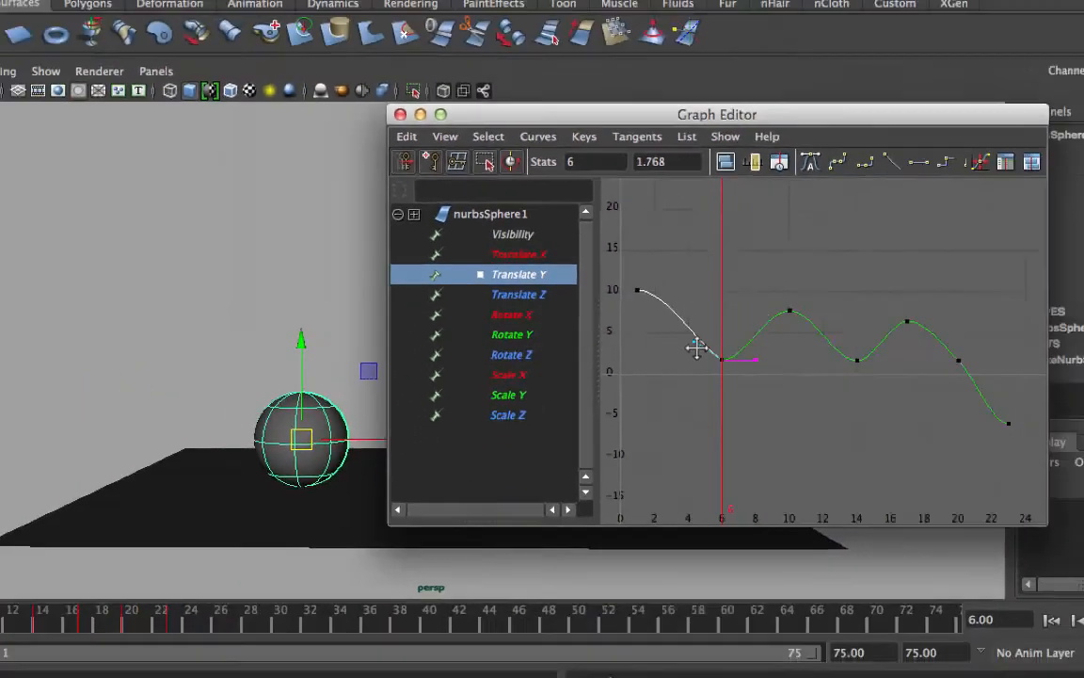
{"action": "key", "text": "super+z"}
{"action": "middle_click_drag", "start_coordinate": [655, 342], "coordinate": [664, 312]}
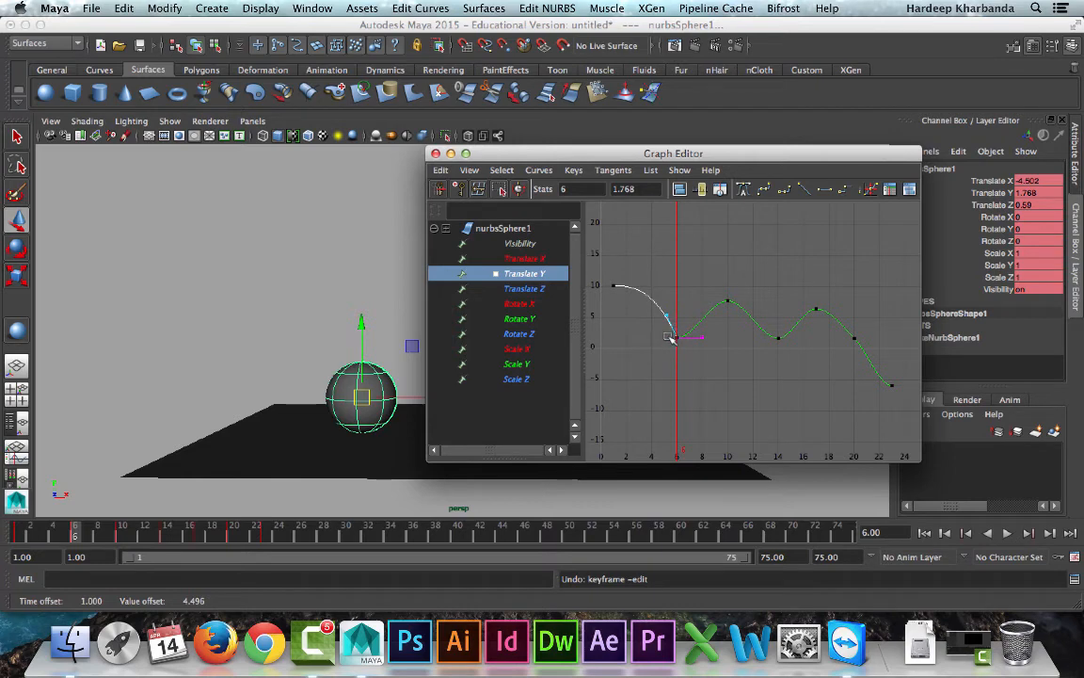
Steepen the outgoing tangent of the Translate Y key at frame 6, raising its handle until it mirrors the incoming one
{"action": "left_click", "coordinate": [702, 339]}
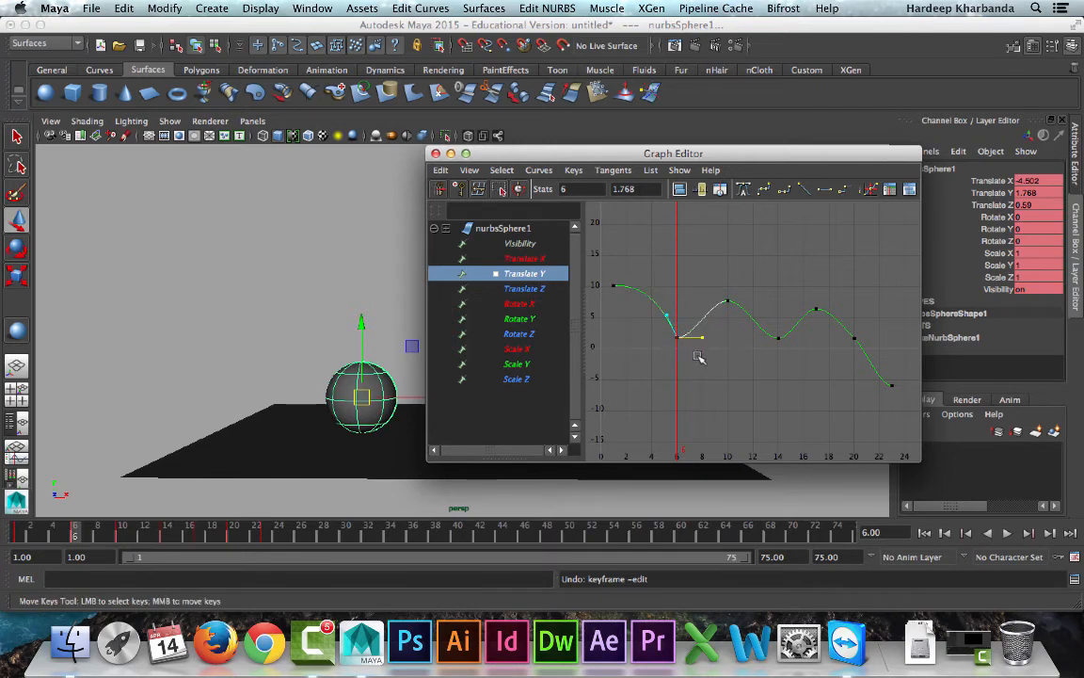
{"action": "middle_click_drag", "start_coordinate": [704, 341], "coordinate": [691, 308]}
Review the reshaped first bounce by playing the animation from frame 1 and scrubbing between frames 1 and 6
{"action": "key", "text": "alt+v"}
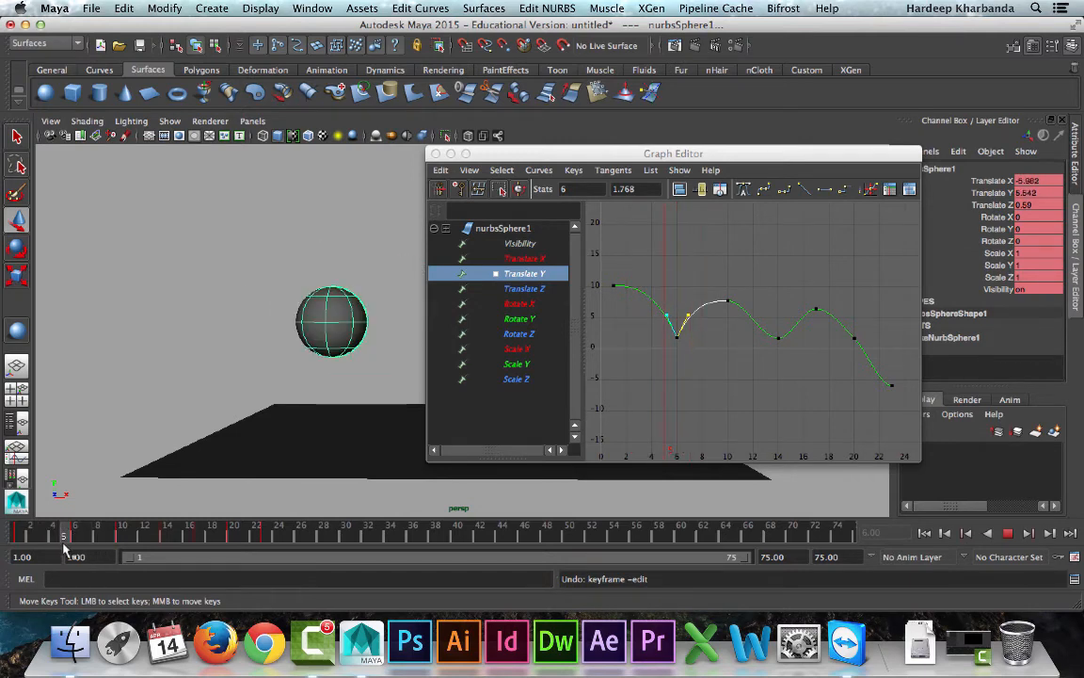
{"action": "left_click_drag", "start_coordinate": [63, 544], "coordinate": [17, 546]}
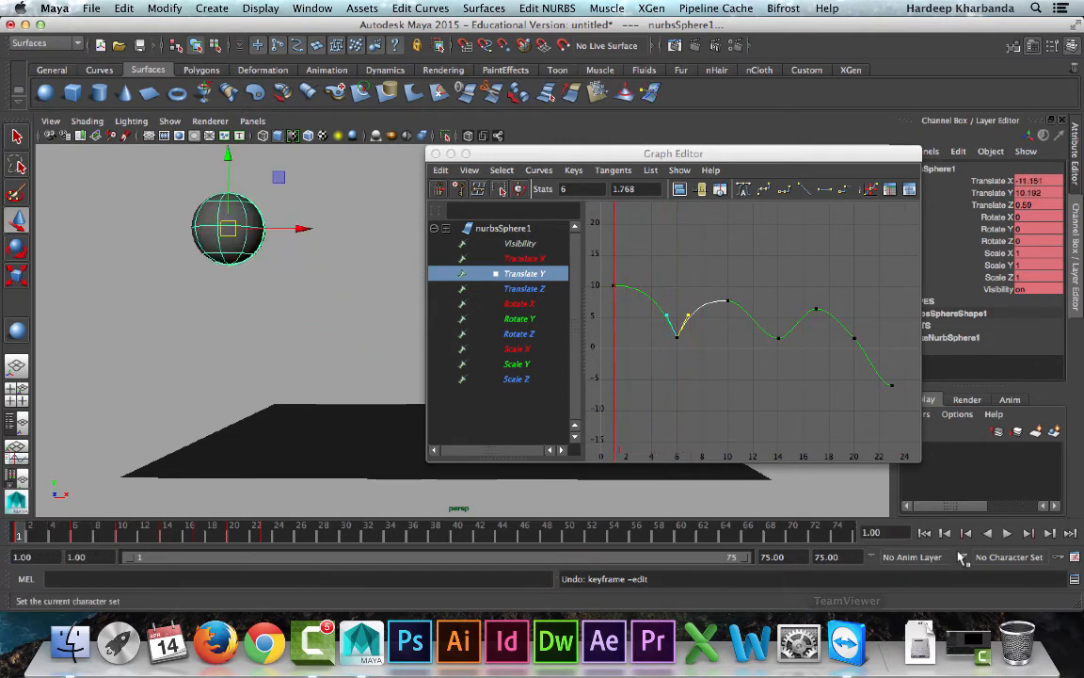
{"action": "left_click", "coordinate": [1010, 533]}
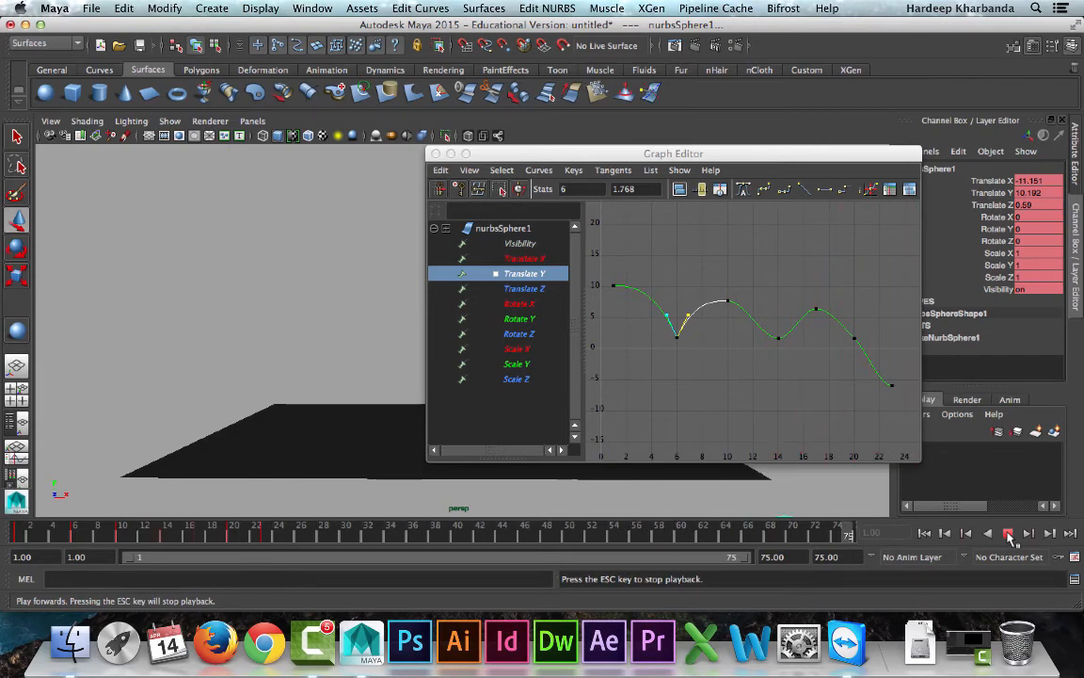
{"action": "left_click", "coordinate": [1008, 532]}
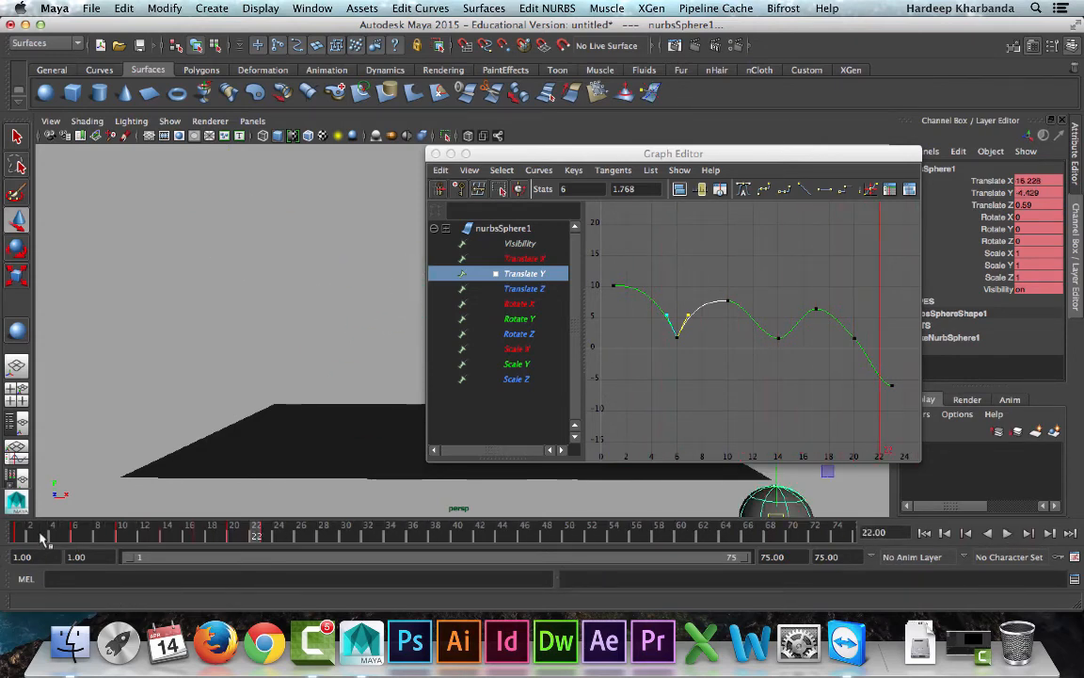
{"action": "left_click_drag", "start_coordinate": [39, 535], "coordinate": [75, 540]}
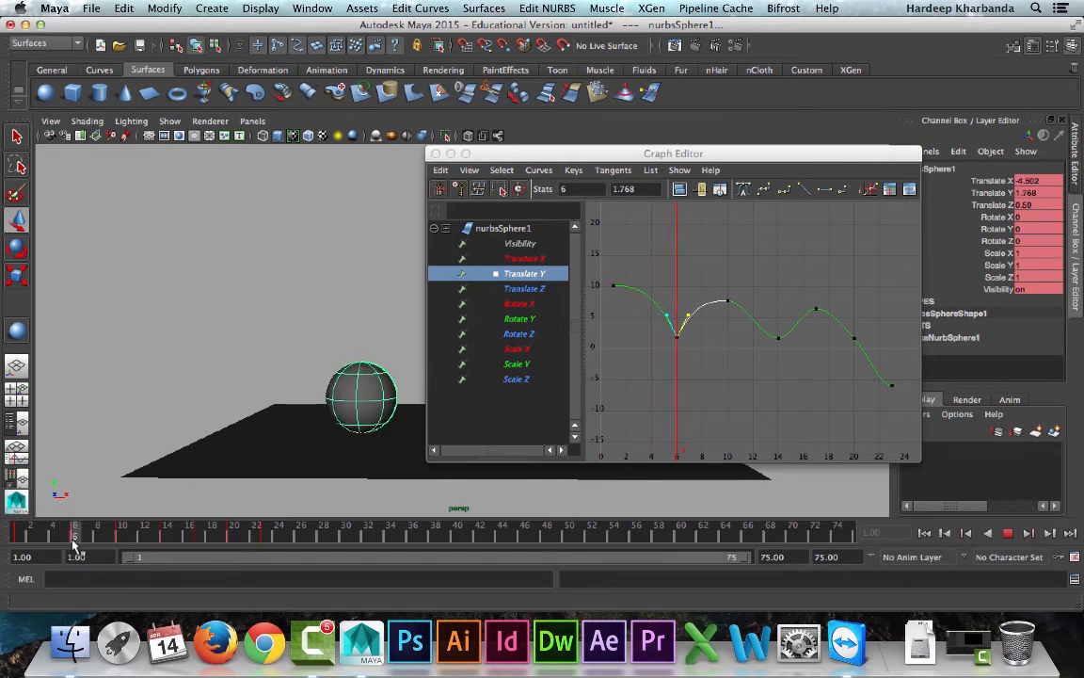
{"action": "left_click_drag", "start_coordinate": [76, 542], "coordinate": [19, 540]}
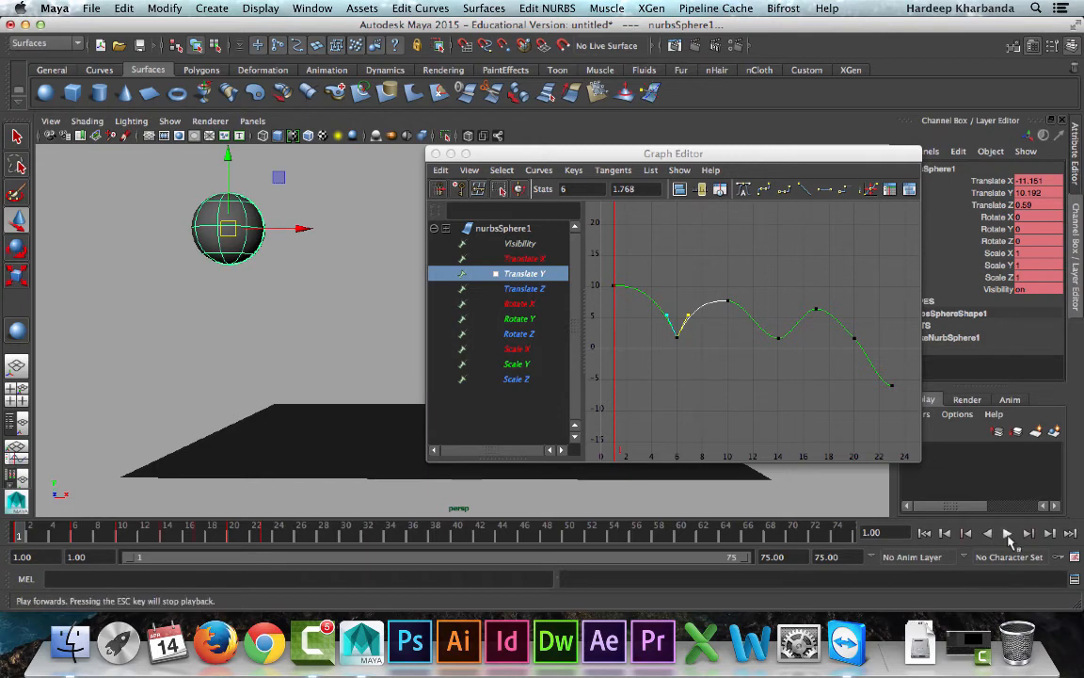
{"action": "left_click", "coordinate": [1009, 538]}
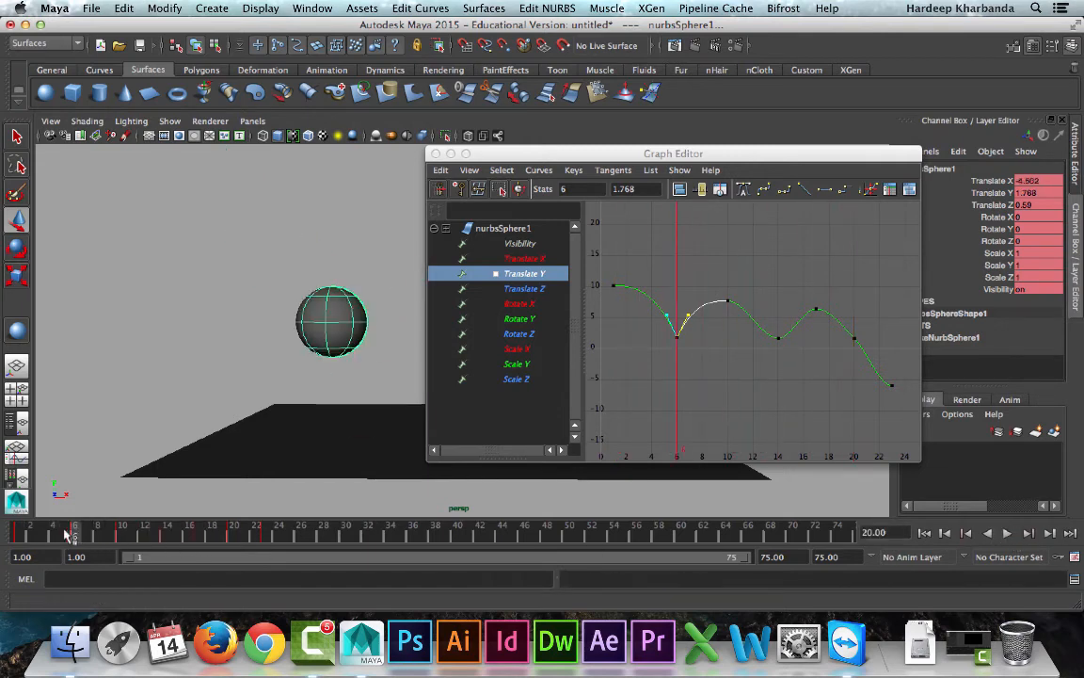
{"action": "left_click", "coordinate": [1009, 534]}
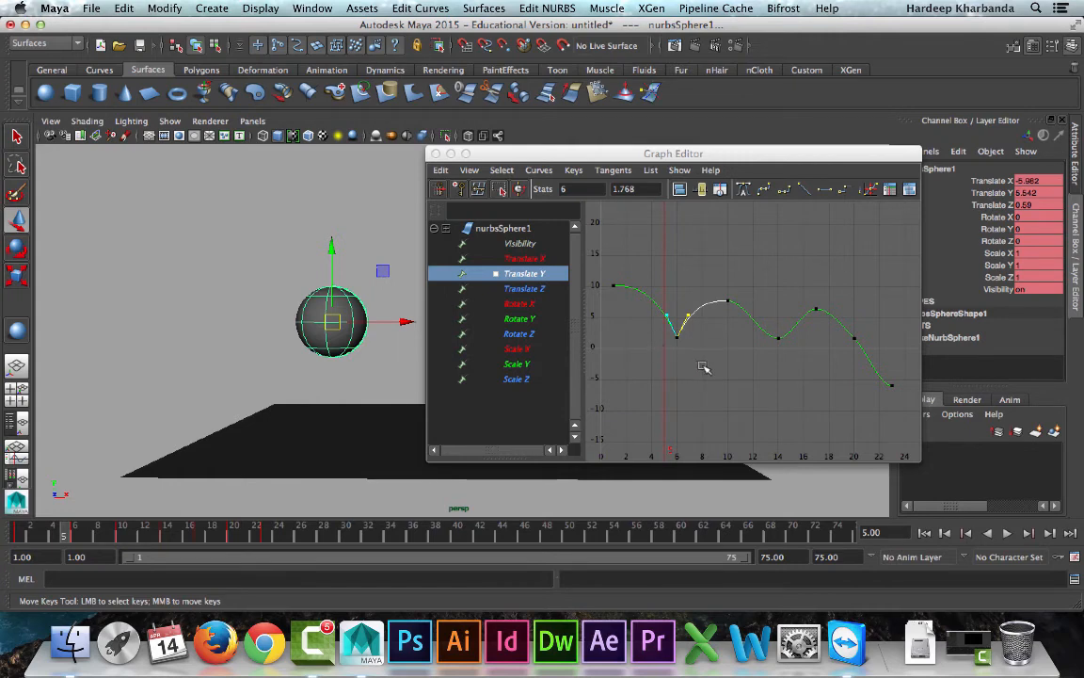
Break the tangents of the Translate Y key at frame 14 and raise both handles about 3.6 units into a sharp V
{"action": "left_click", "coordinate": [778, 337]}
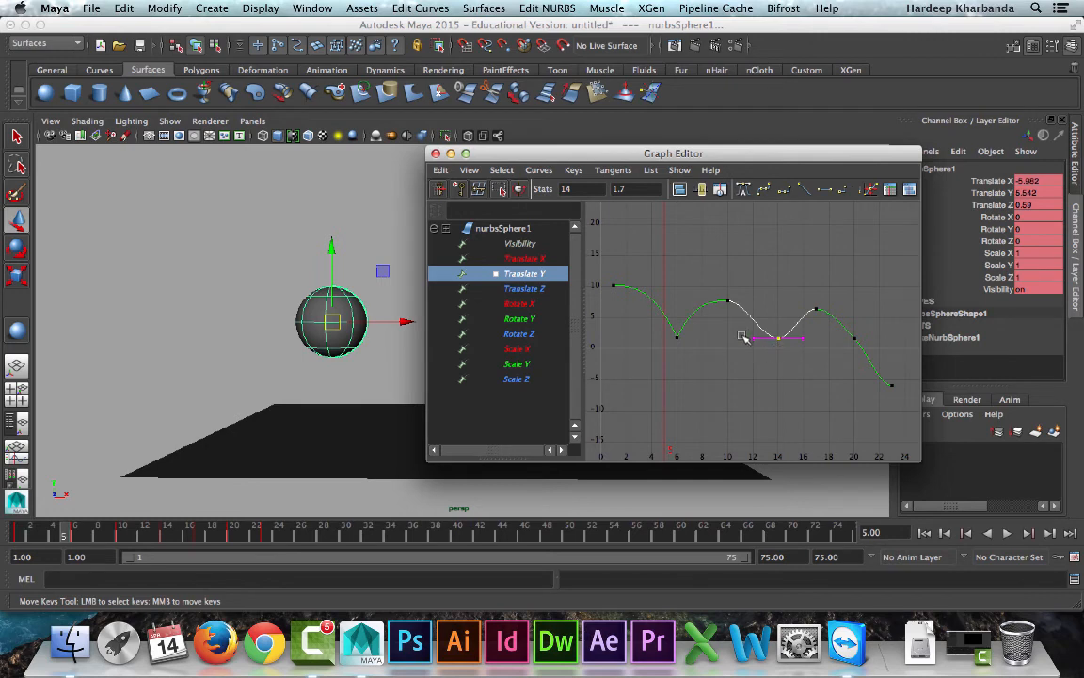
{"action": "left_click_drag", "start_coordinate": [756, 360], "coordinate": [793, 336]}
{"action": "left_click", "coordinate": [613, 170]}
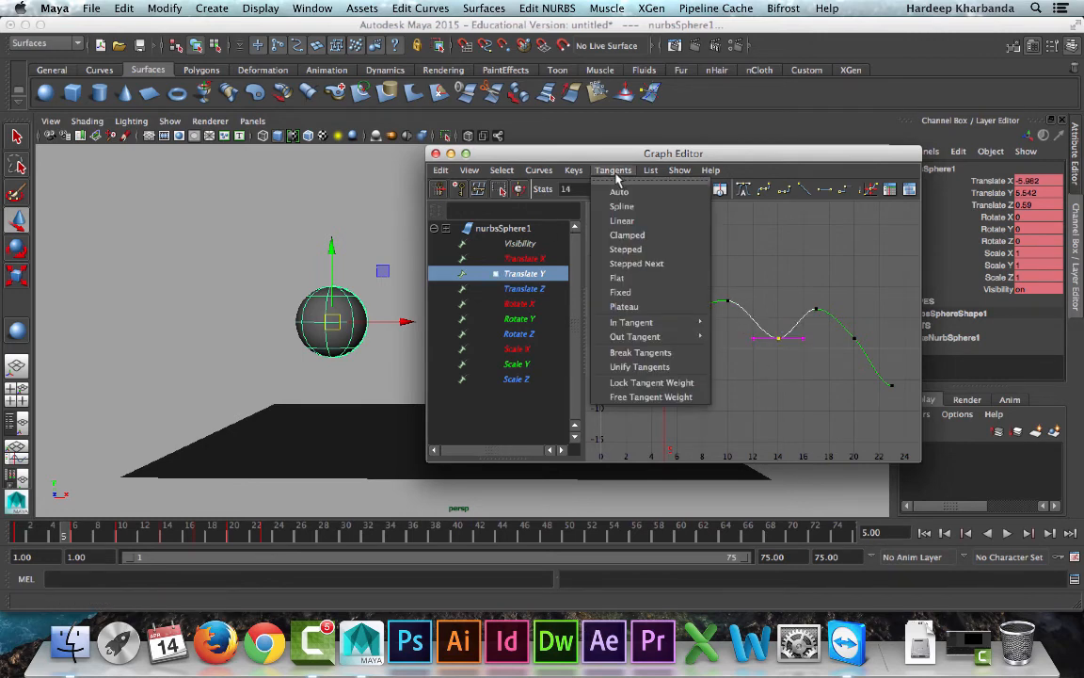
{"action": "left_click", "coordinate": [663, 353]}
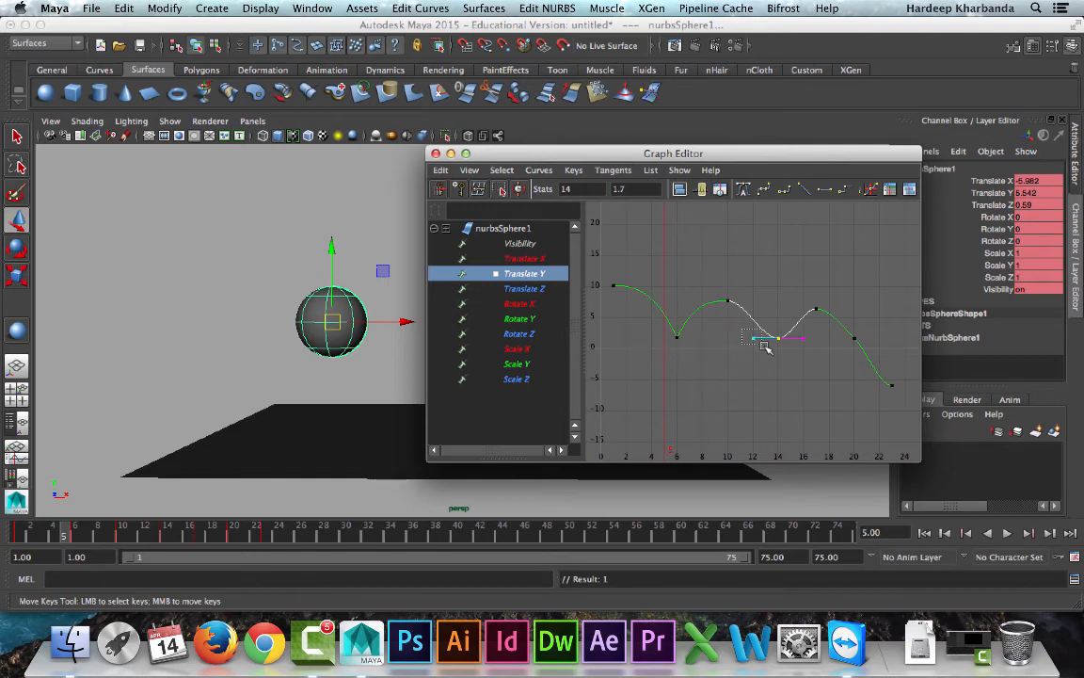
{"action": "middle_click_drag", "start_coordinate": [757, 344], "coordinate": [787, 317]}
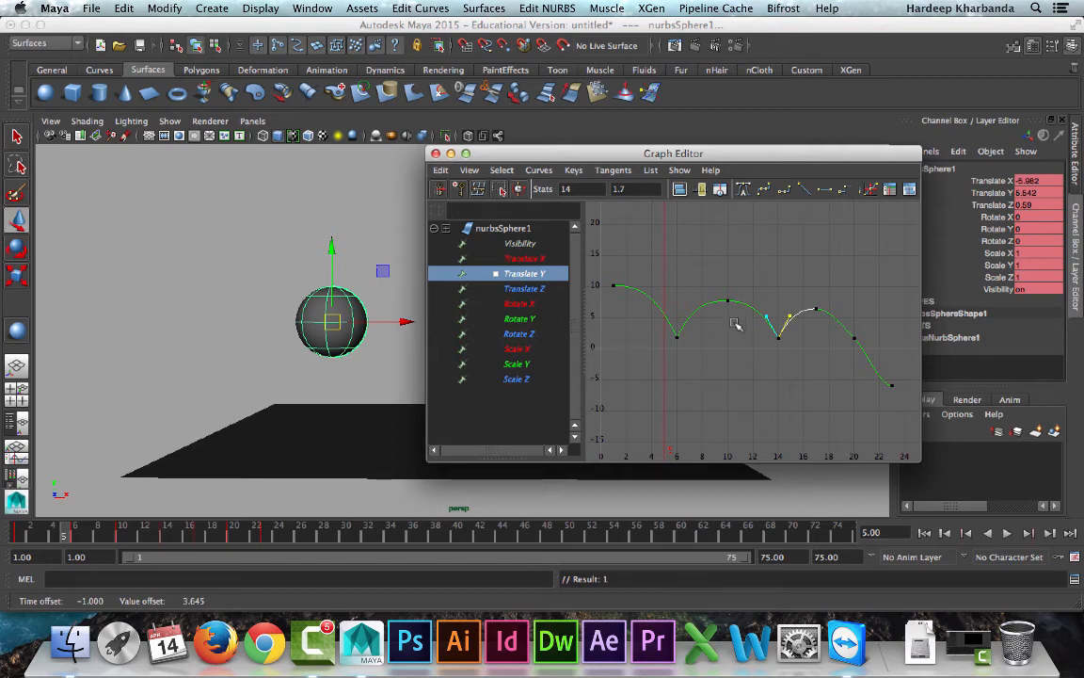
Steepen the incoming tangent of the Translate Y key at frame 20, raising its handle about 1.1 units, and check the fall through frame 23
{"action": "left_click", "coordinate": [851, 343]}
{"action": "left_click_drag", "start_coordinate": [780, 153], "coordinate": [352, 138]}
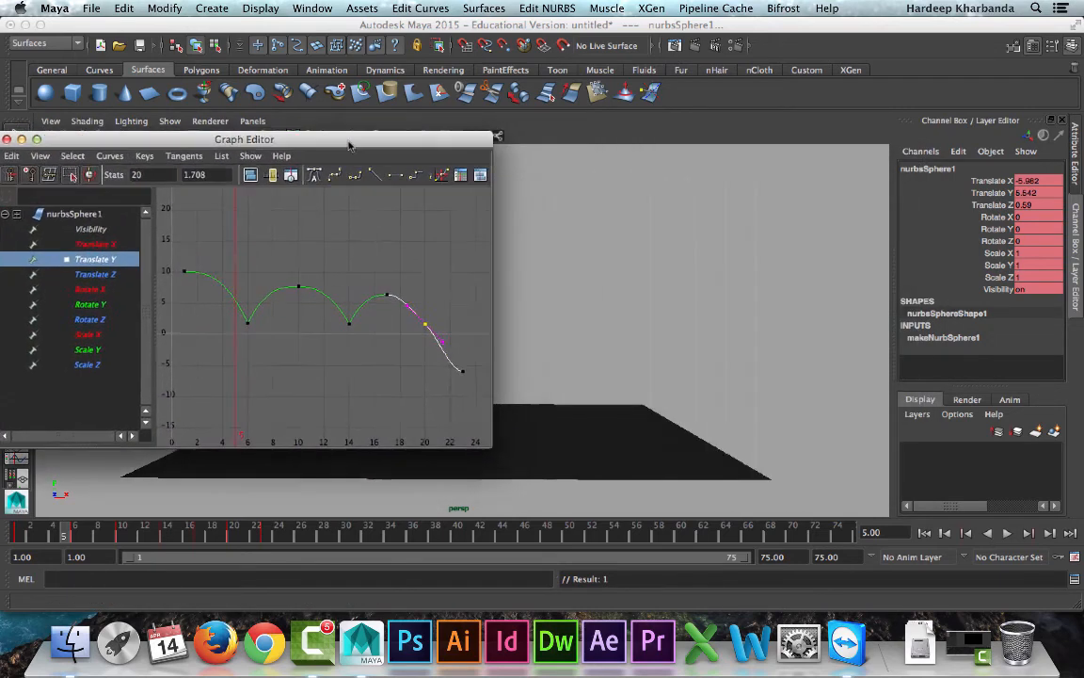
{"action": "mouse_move", "coordinate": [167, 528]}
{"action": "left_mouse_down"}
{"action": "mouse_move", "coordinate": [237, 534]}
{"action": "mouse_move", "coordinate": [234, 544]}
{"action": "left_mouse_up"}
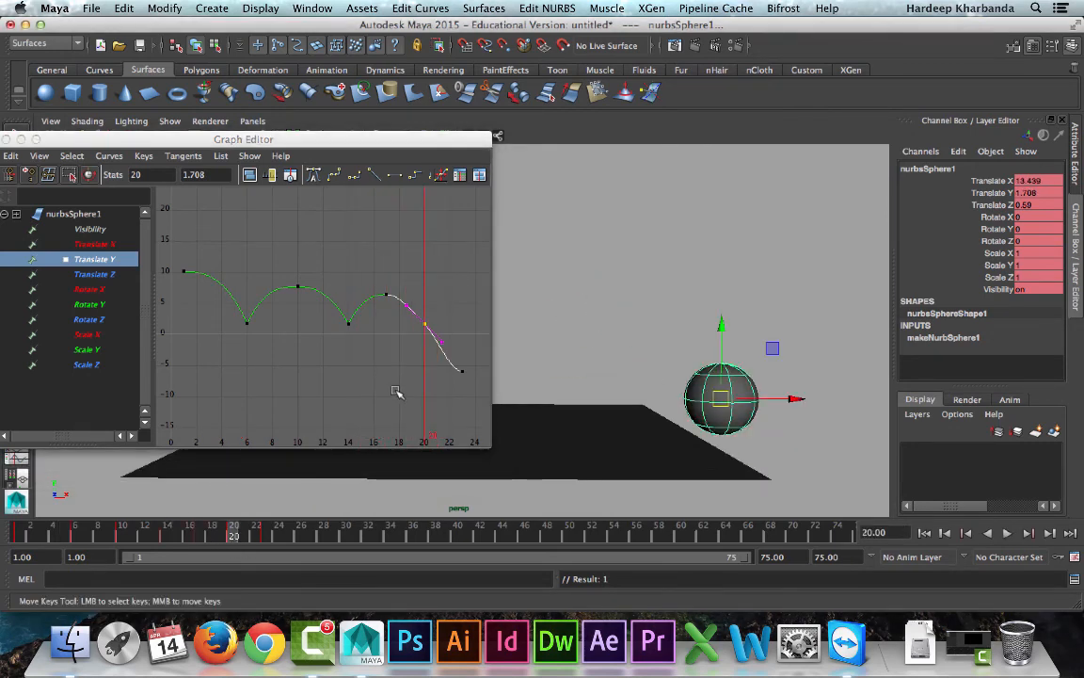
{"action": "left_click_drag", "start_coordinate": [416, 298], "coordinate": [405, 309]}
{"action": "middle_click_drag", "start_coordinate": [407, 308], "coordinate": [412, 300]}
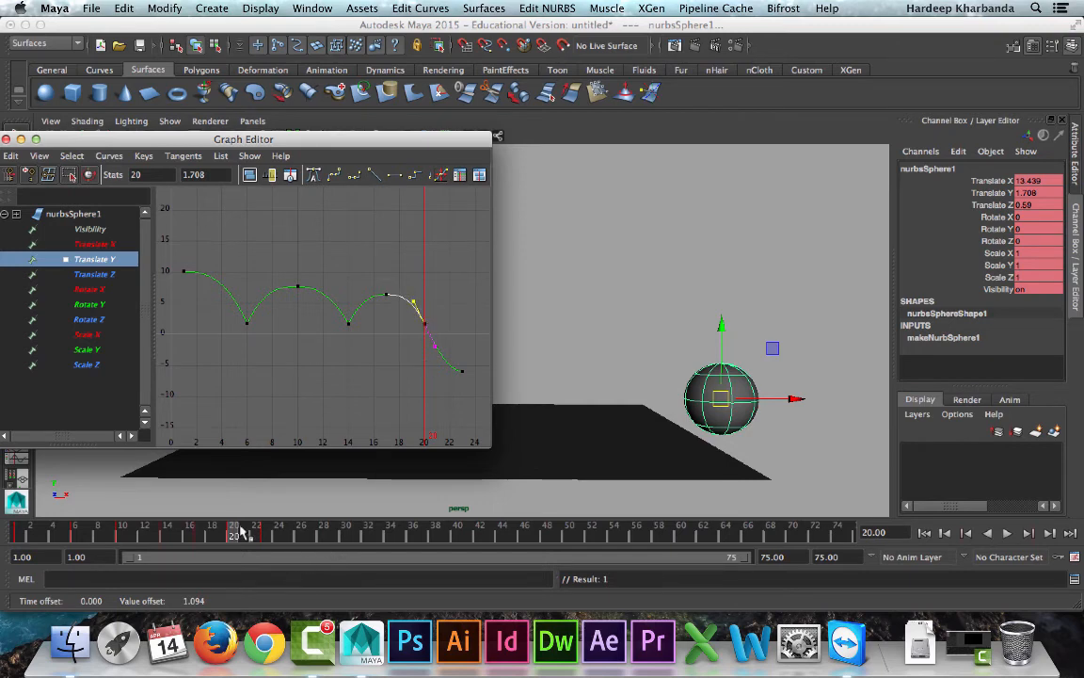
{"action": "left_click_drag", "start_coordinate": [240, 533], "coordinate": [265, 536]}
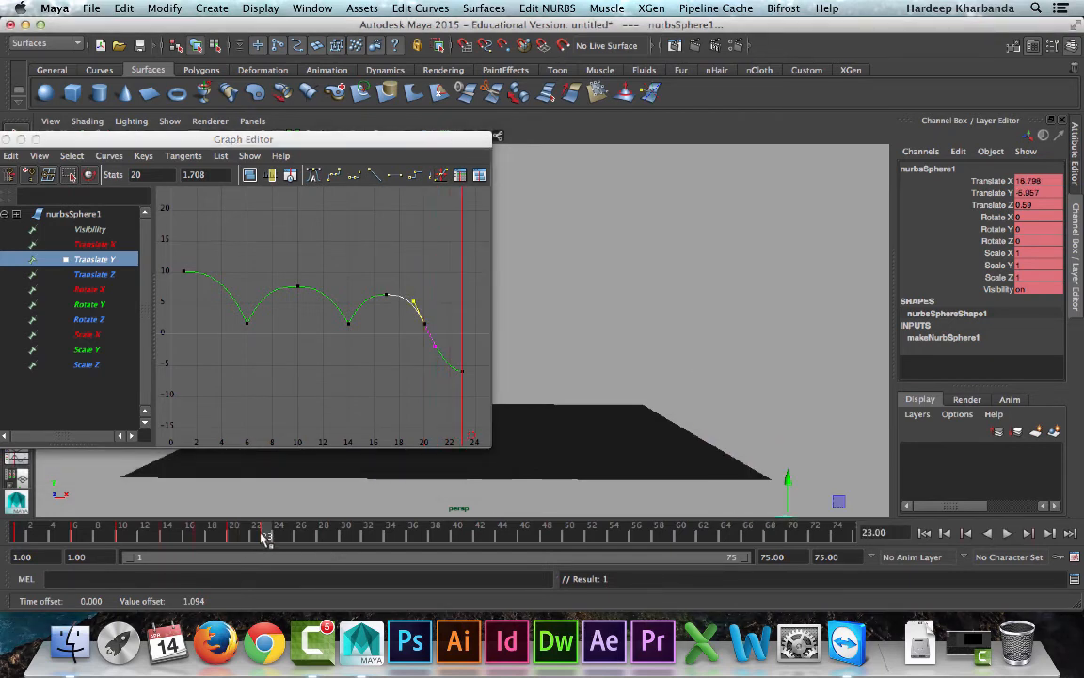
Close the Graph Editor, deselect the sphere and play the animation from frame 1
{"action": "left_click_drag", "start_coordinate": [282, 139], "coordinate": [411, 143]}
{"action": "left_click", "coordinate": [137, 144]}
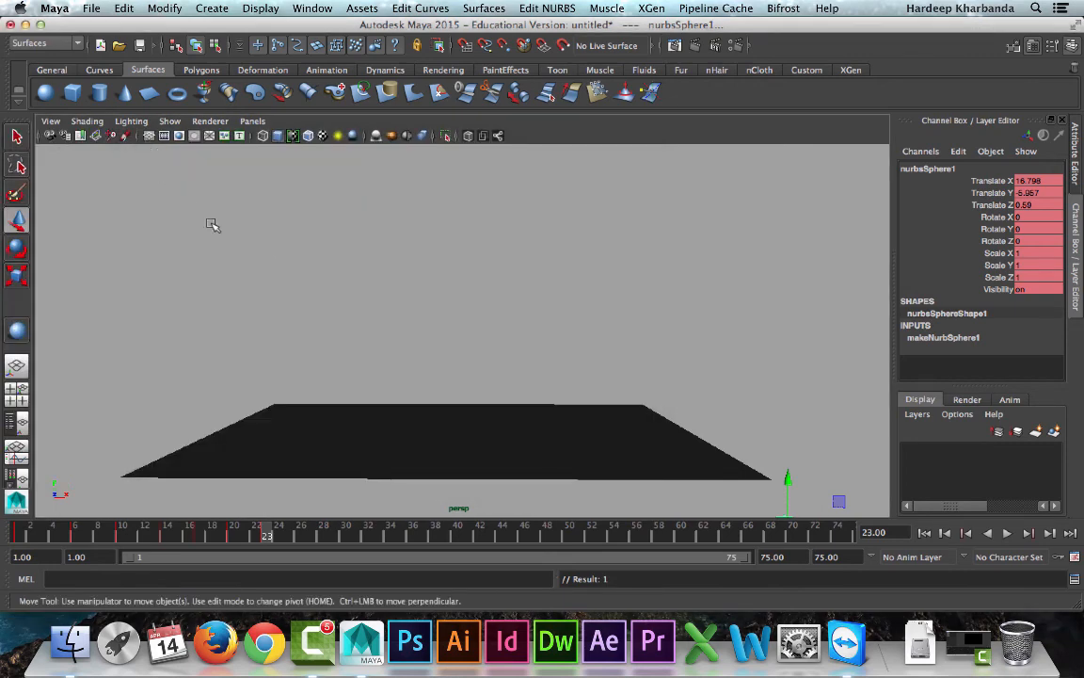
{"action": "left_click", "coordinate": [613, 358]}
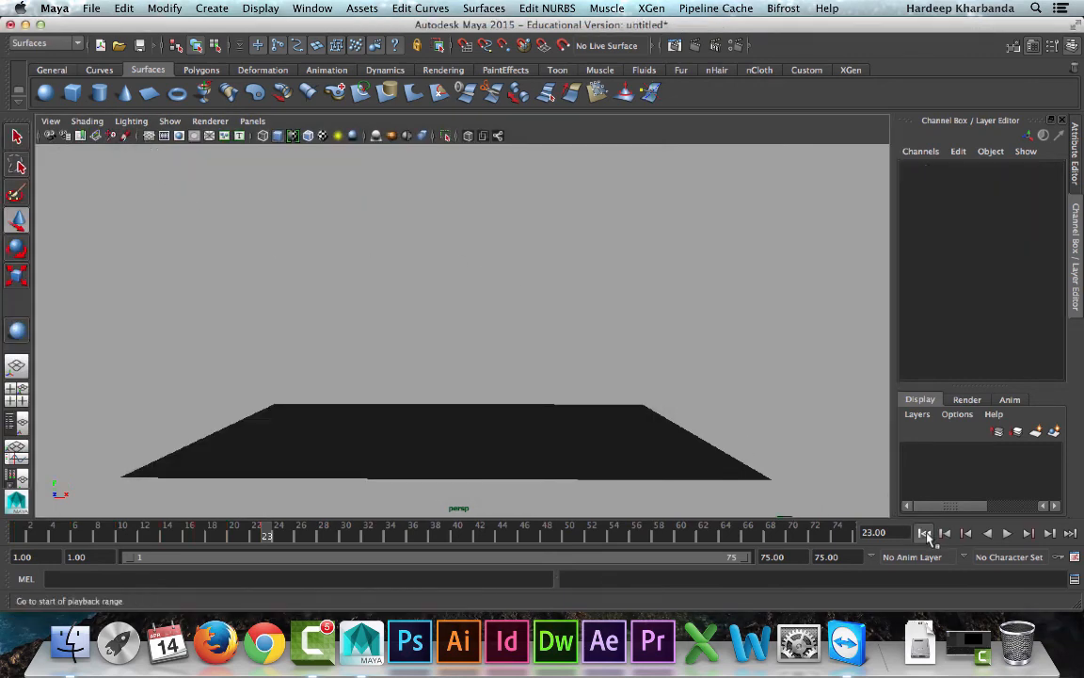
{"action": "left_click", "coordinate": [924, 533]}
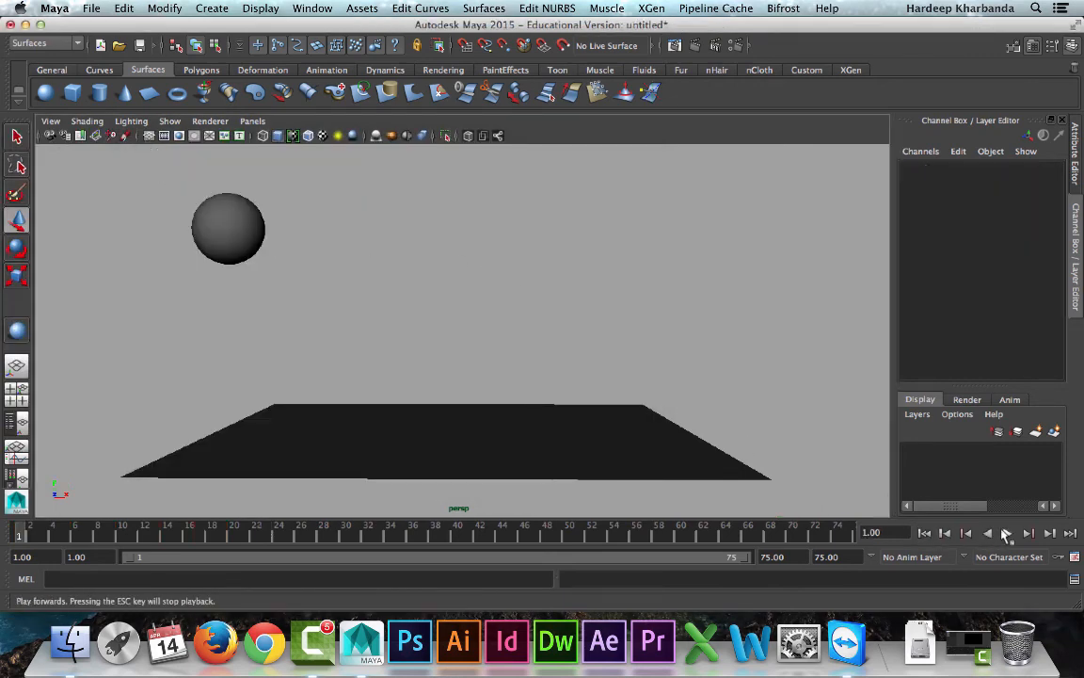
{"action": "left_click", "coordinate": [1007, 532]}
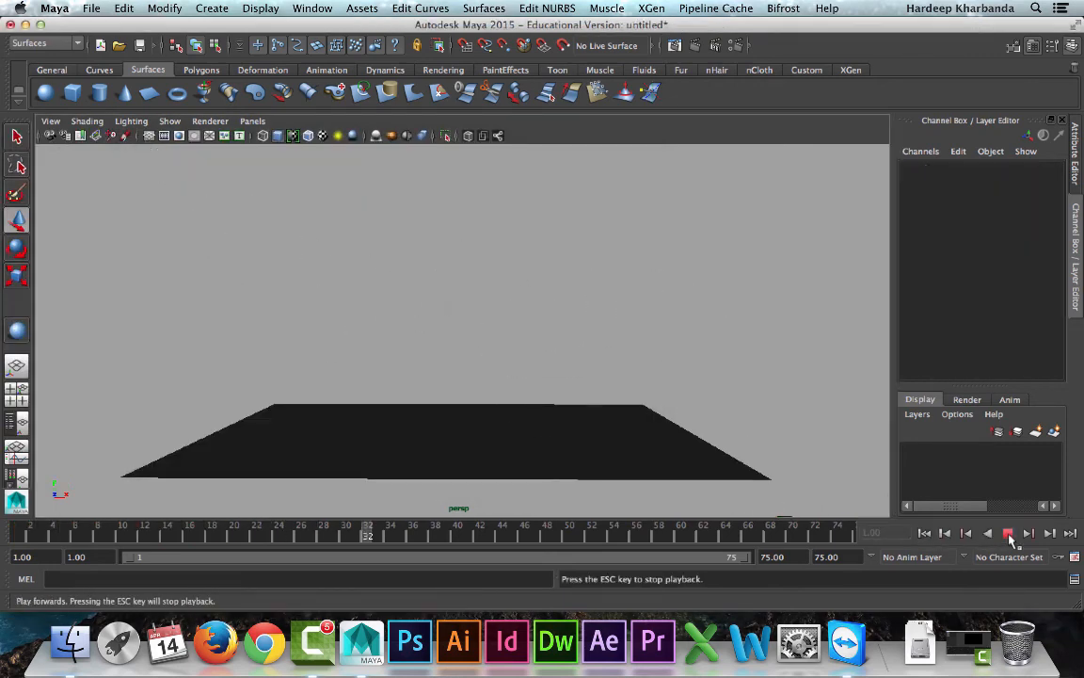
{"action": "left_click", "coordinate": [1007, 533]}
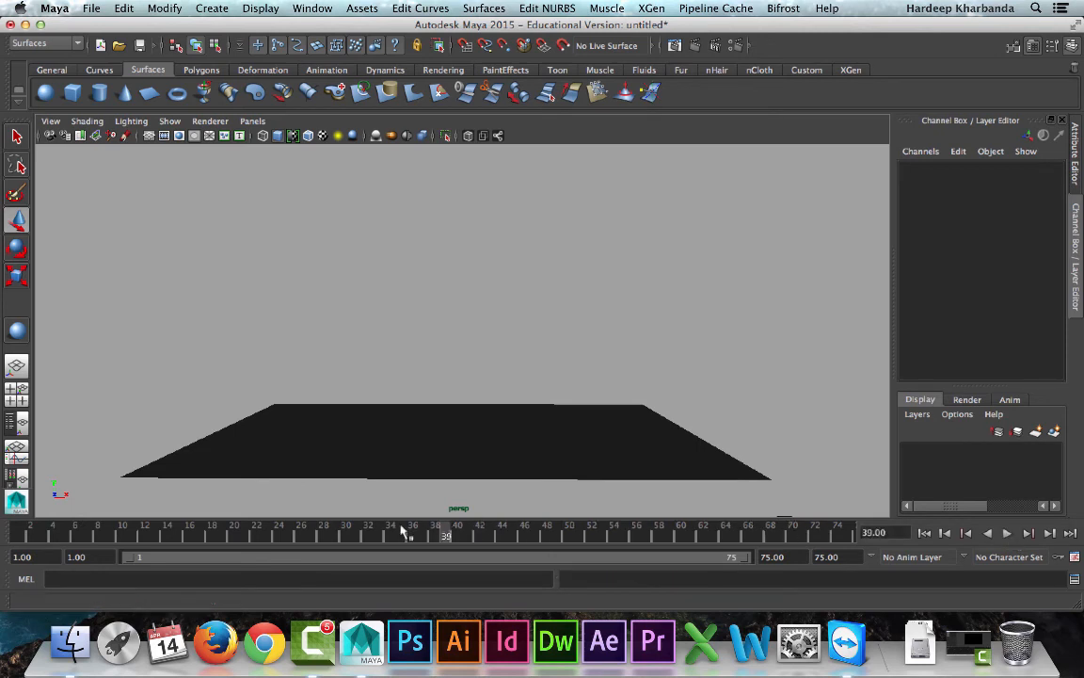
Reselect the sphere, go to its last key at frame 23 and shorten the playback range to end at frame 25
{"action": "left_click", "coordinate": [230, 524]}
{"action": "left_click", "coordinate": [671, 363]}
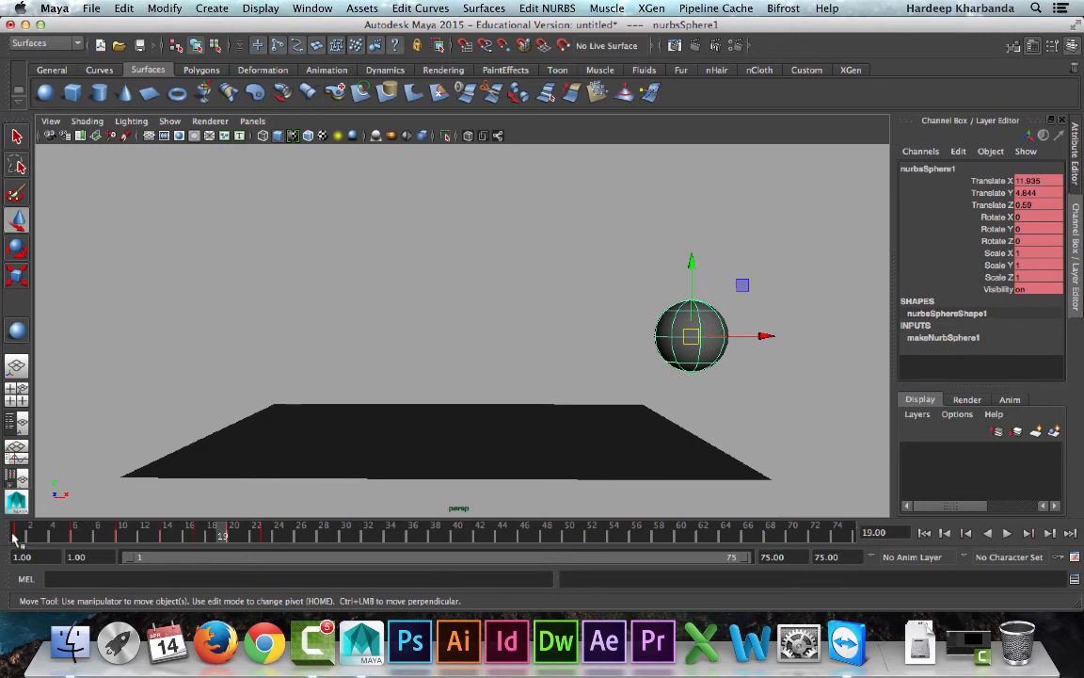
{"action": "left_click", "coordinate": [267, 541]}
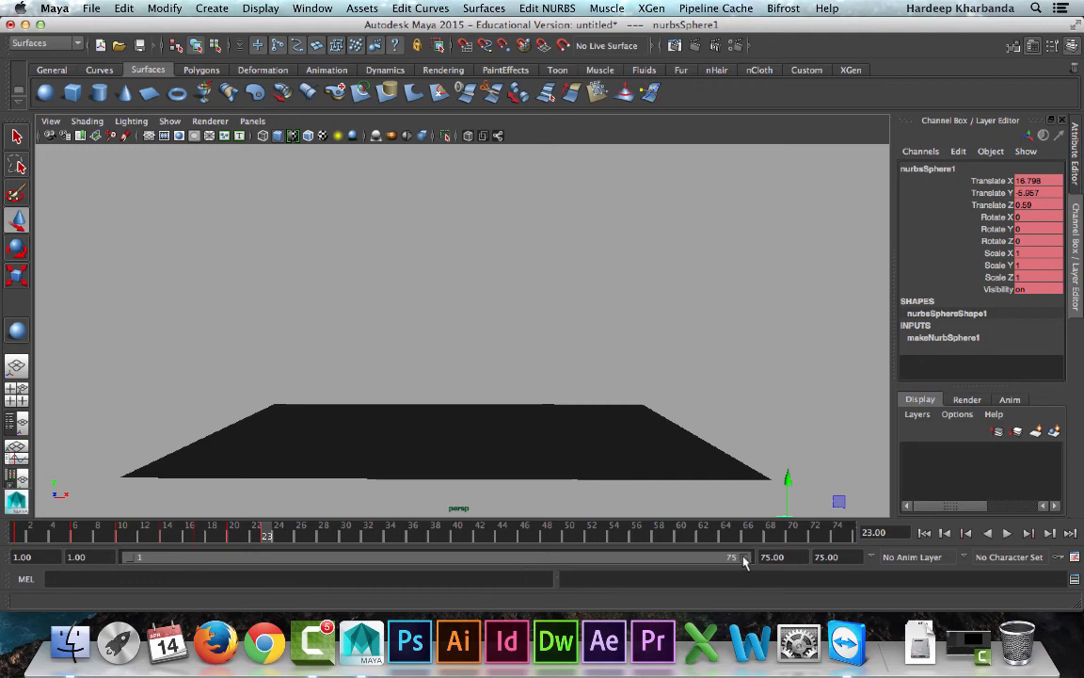
{"action": "left_click_drag", "start_coordinate": [740, 562], "coordinate": [336, 566]}
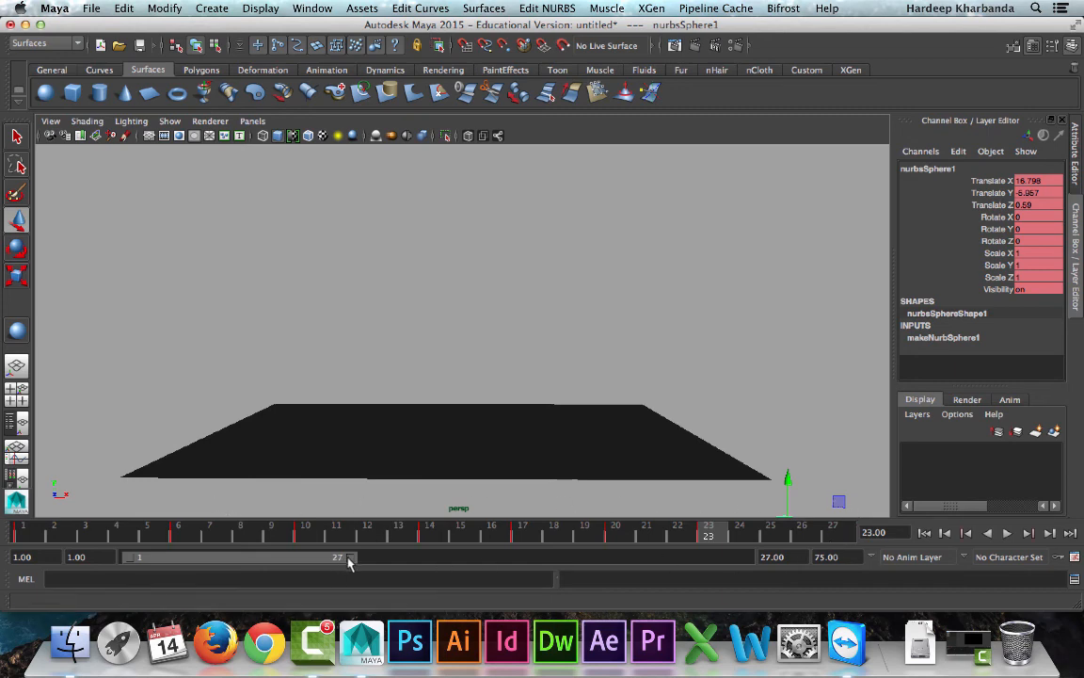
{"action": "left_click_drag", "start_coordinate": [348, 562], "coordinate": [338, 563]}
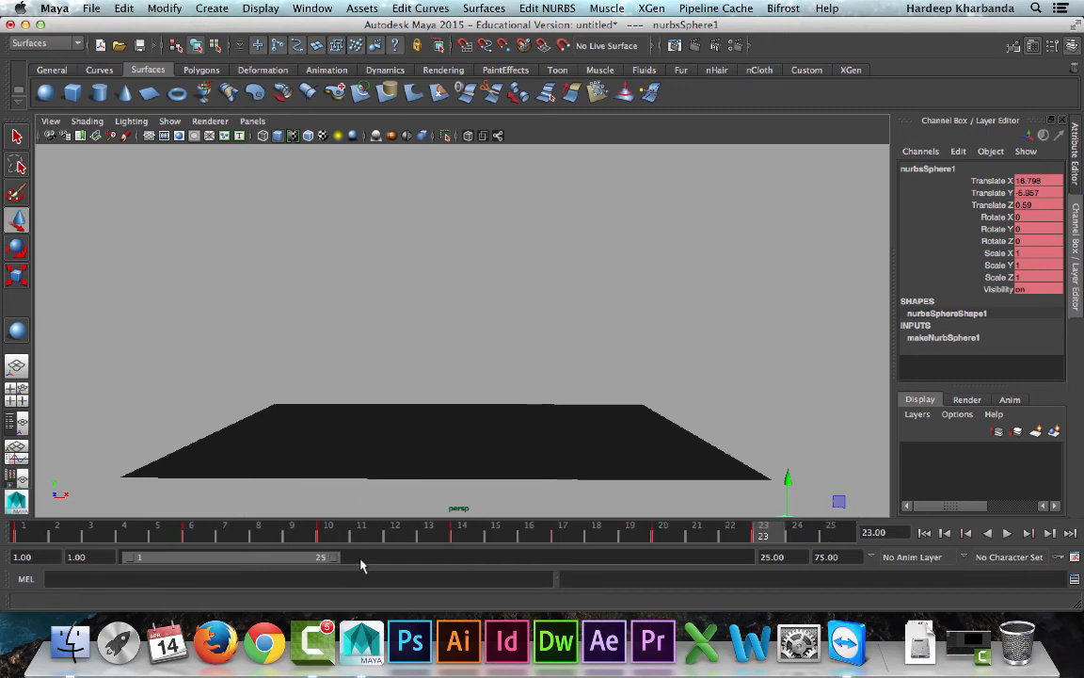
Deselect the sphere, play the shortened range from frame 1, and return to the start
{"action": "left_click", "coordinate": [798, 394]}
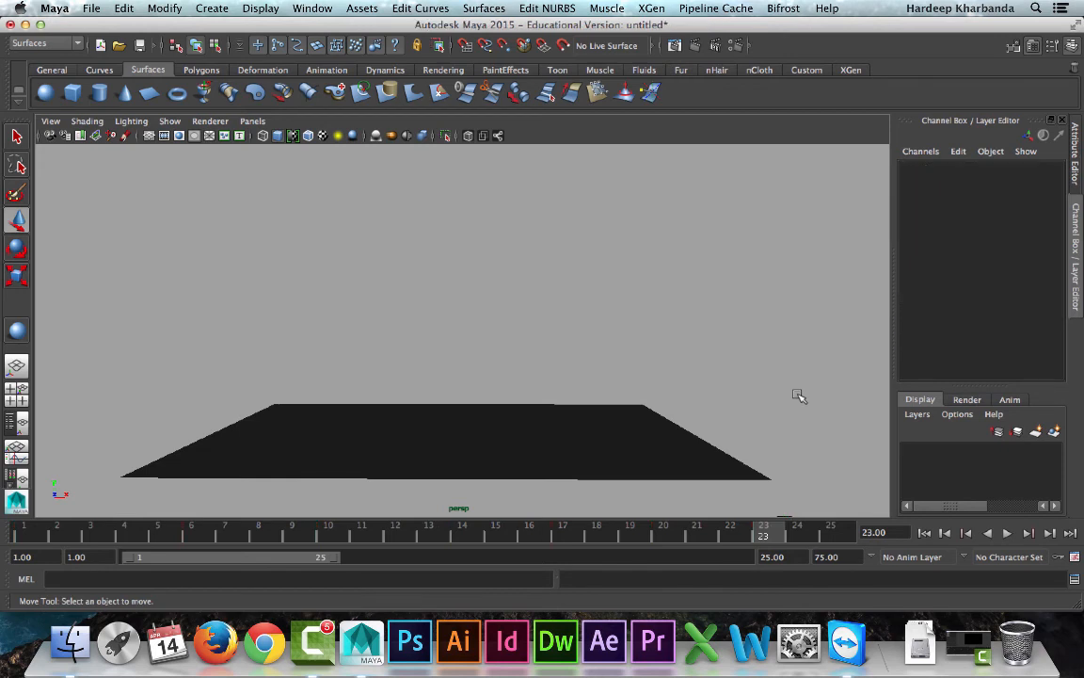
{"action": "left_click", "coordinate": [925, 534]}
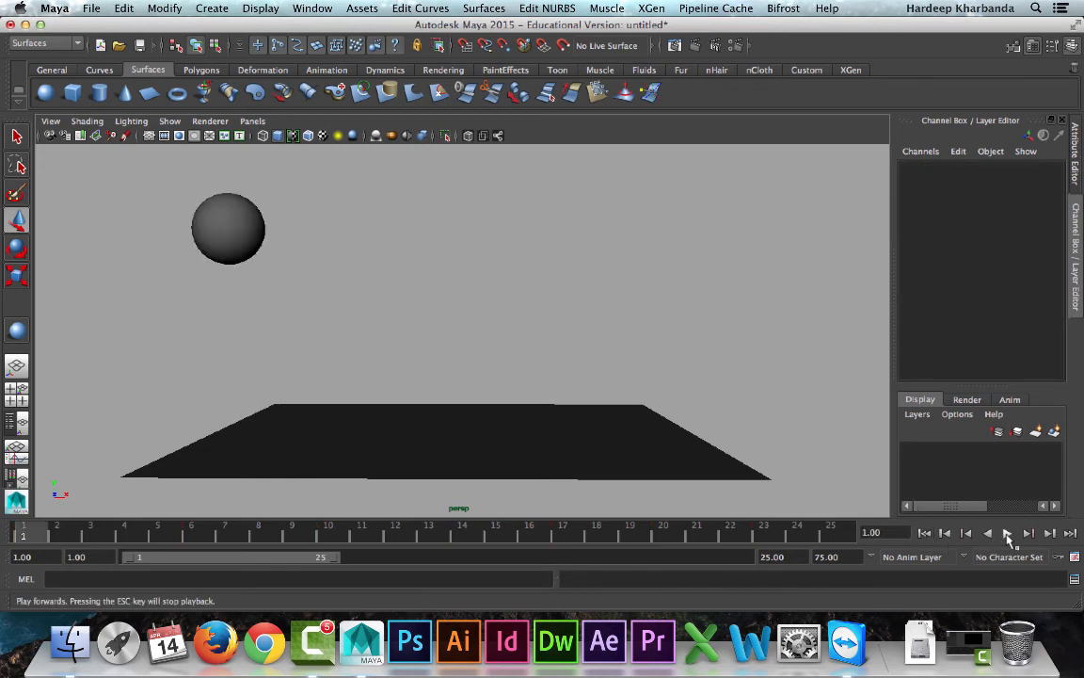
{"action": "left_click", "coordinate": [1007, 534]}
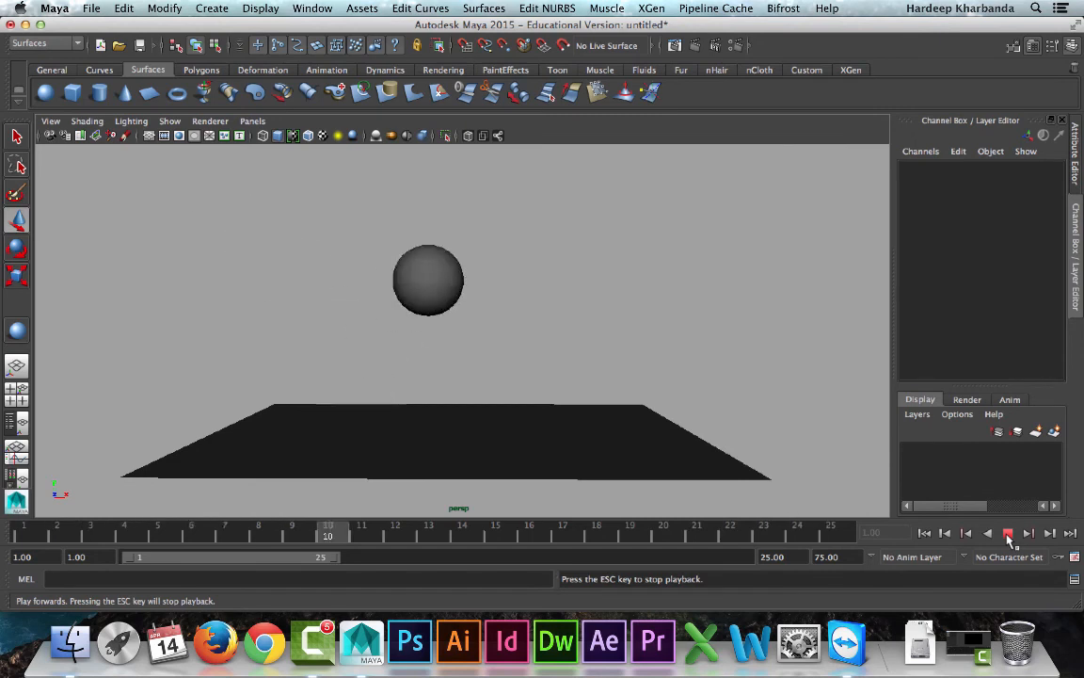
{"action": "left_click", "coordinate": [1008, 534]}
{"action": "left_click", "coordinate": [925, 533]}
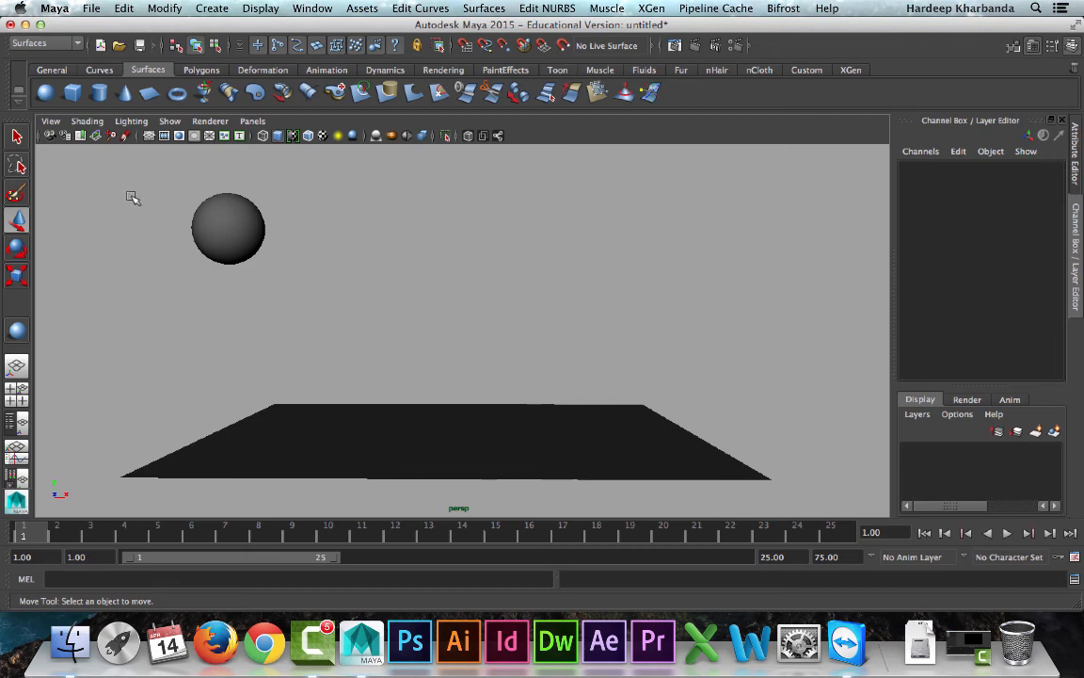
Save the scene as a Maya Binary file named "bouncing ball demo" in the default project's scenes folder
{"action": "left_click", "coordinate": [85, 11]}
{"action": "left_click", "coordinate": [108, 73]}
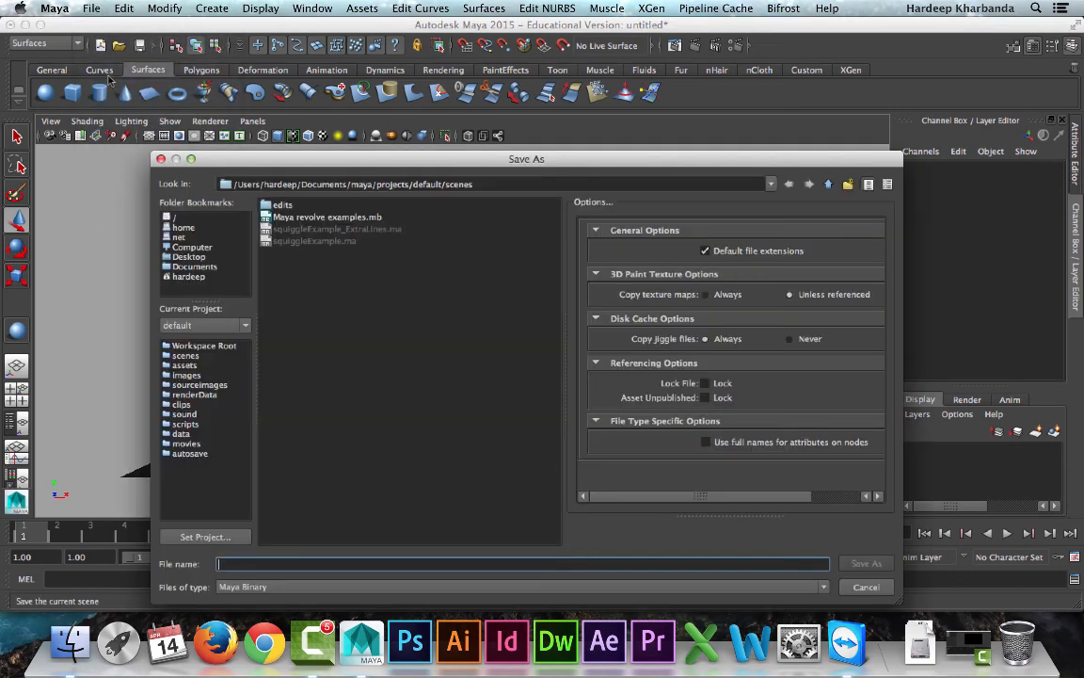
{"action": "type", "text": "bouncing ball demo"}
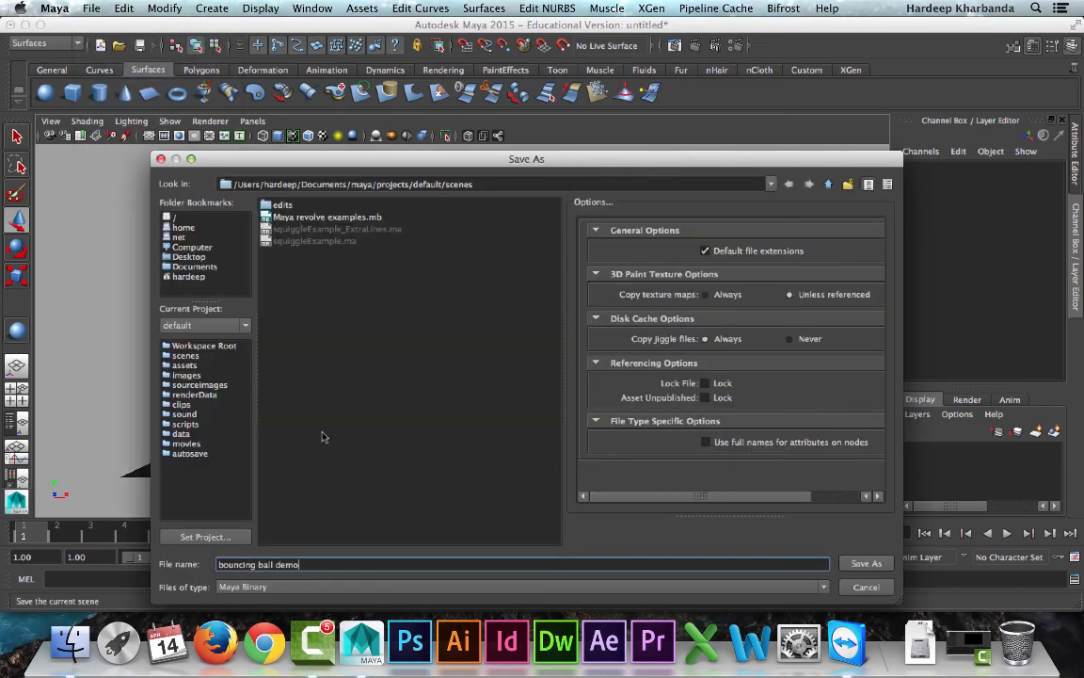
{"action": "key", "text": "Return"}
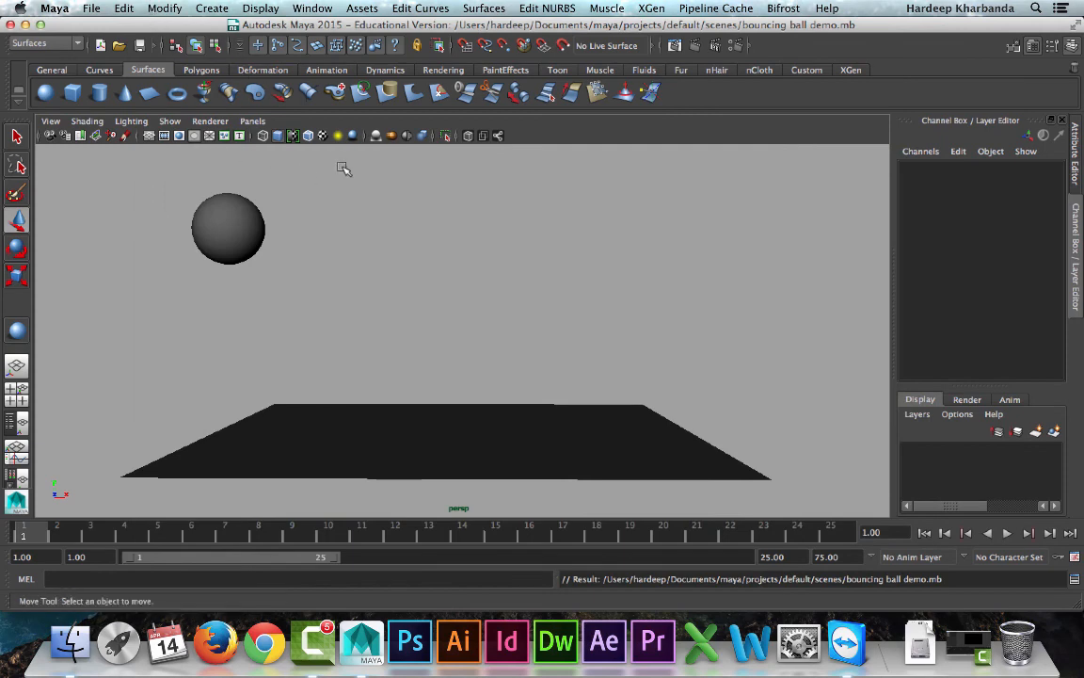
Open the playblast options, review them and create a playblast of the time slider range with the existing settings
{"action": "left_click", "coordinate": [309, 9]}
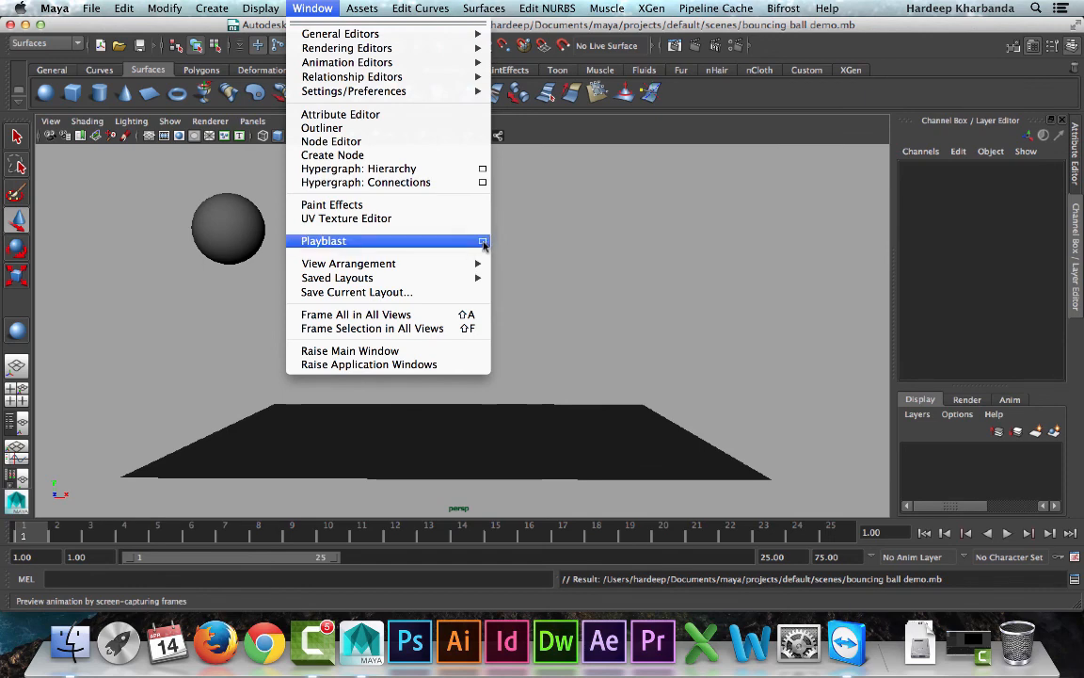
{"action": "left_click", "coordinate": [482, 242]}
{"action": "left_click_drag", "start_coordinate": [486, 235], "coordinate": [527, 99]}
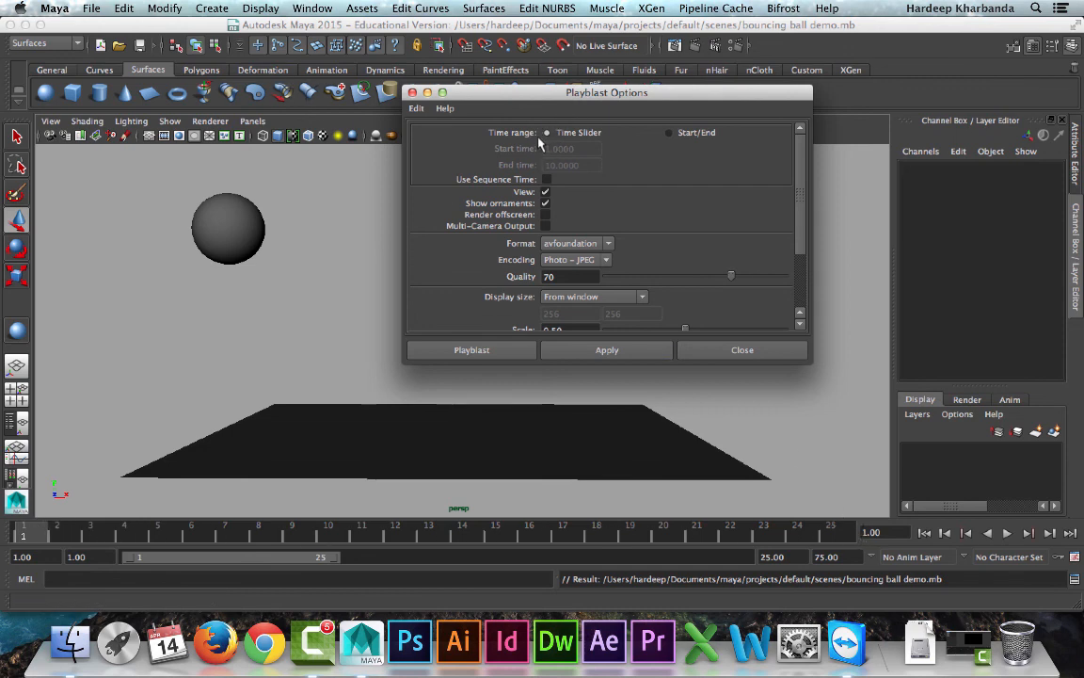
{"action": "left_click_drag", "start_coordinate": [801, 218], "coordinate": [803, 273]}
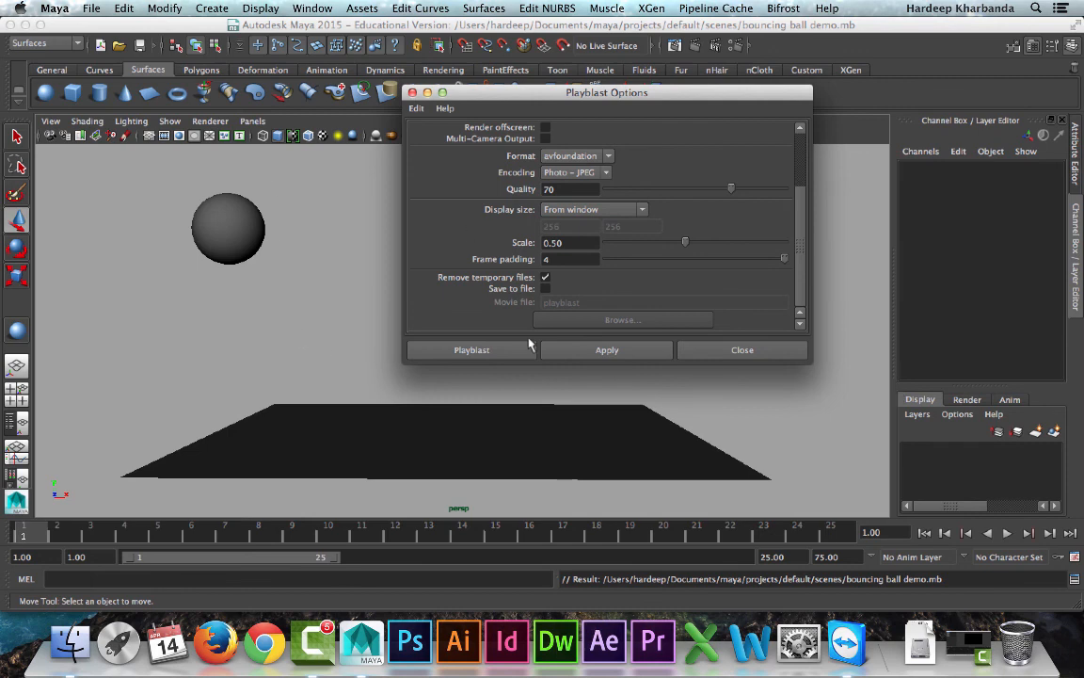
{"action": "left_click", "coordinate": [474, 350]}
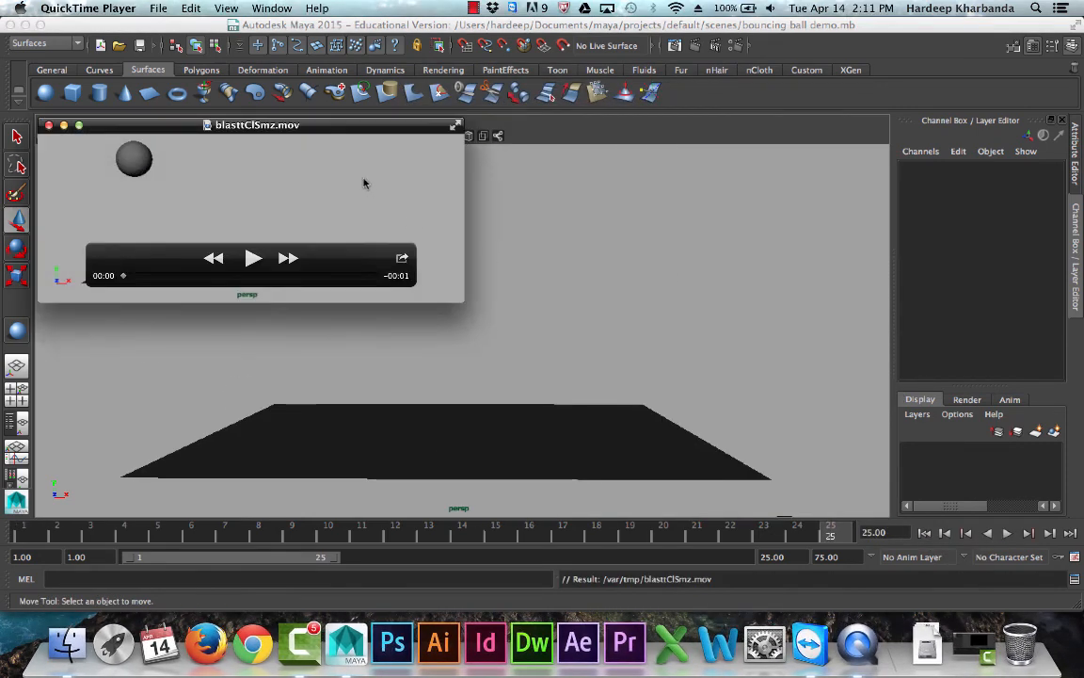
Reposition the playblast movie window in QuickTime Player, turn on looping and play the movie
{"action": "left_click_drag", "start_coordinate": [294, 123], "coordinate": [429, 110]}
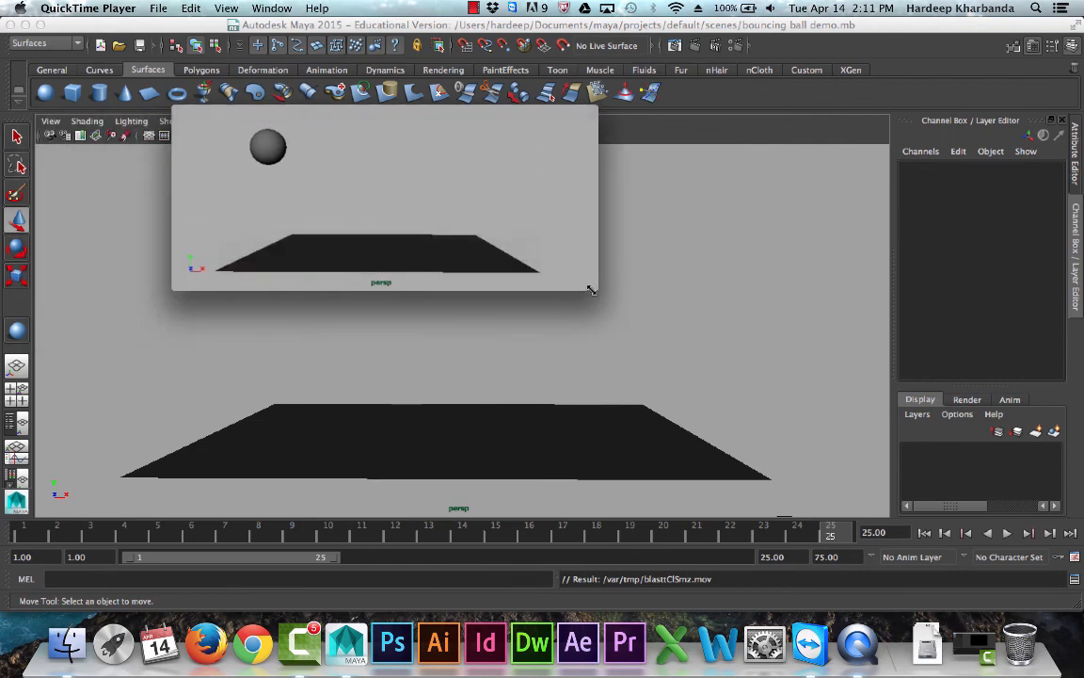
{"action": "mouse_move", "coordinate": [591, 290]}
{"action": "left_click", "coordinate": [226, 8]}
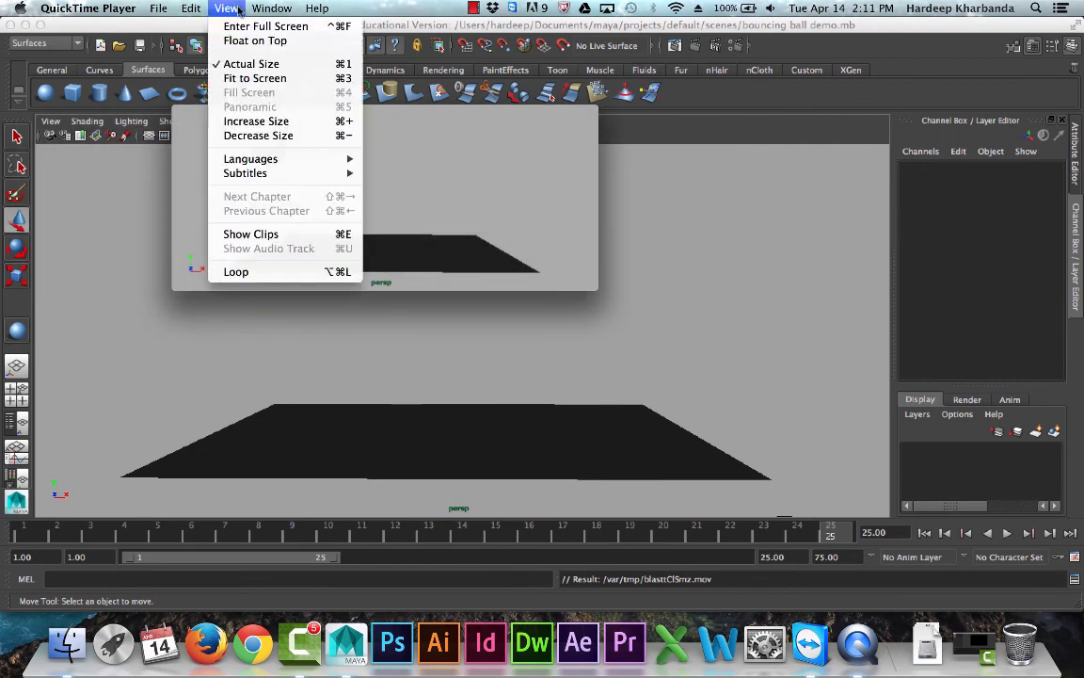
{"action": "left_click", "coordinate": [271, 272]}
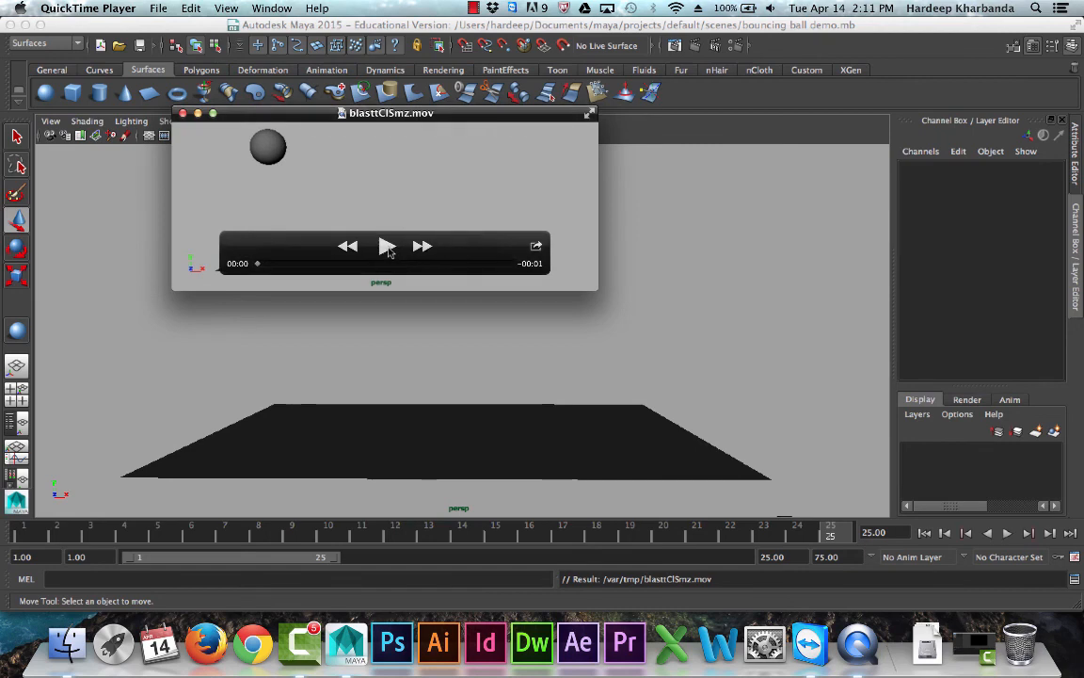
{"action": "left_click", "coordinate": [387, 246]}
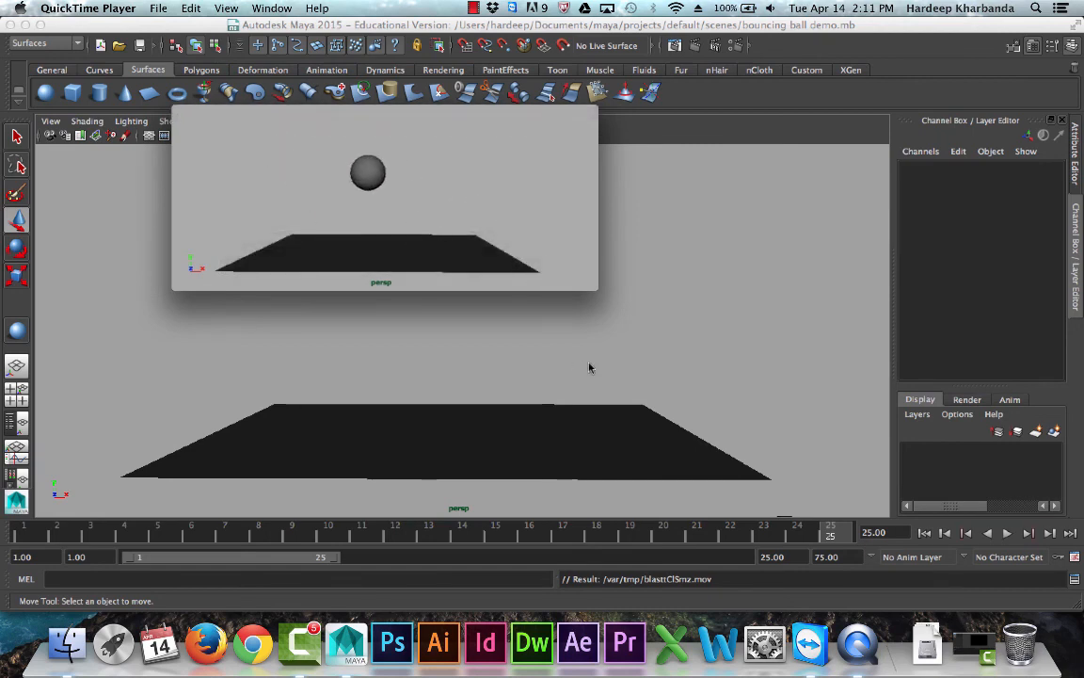